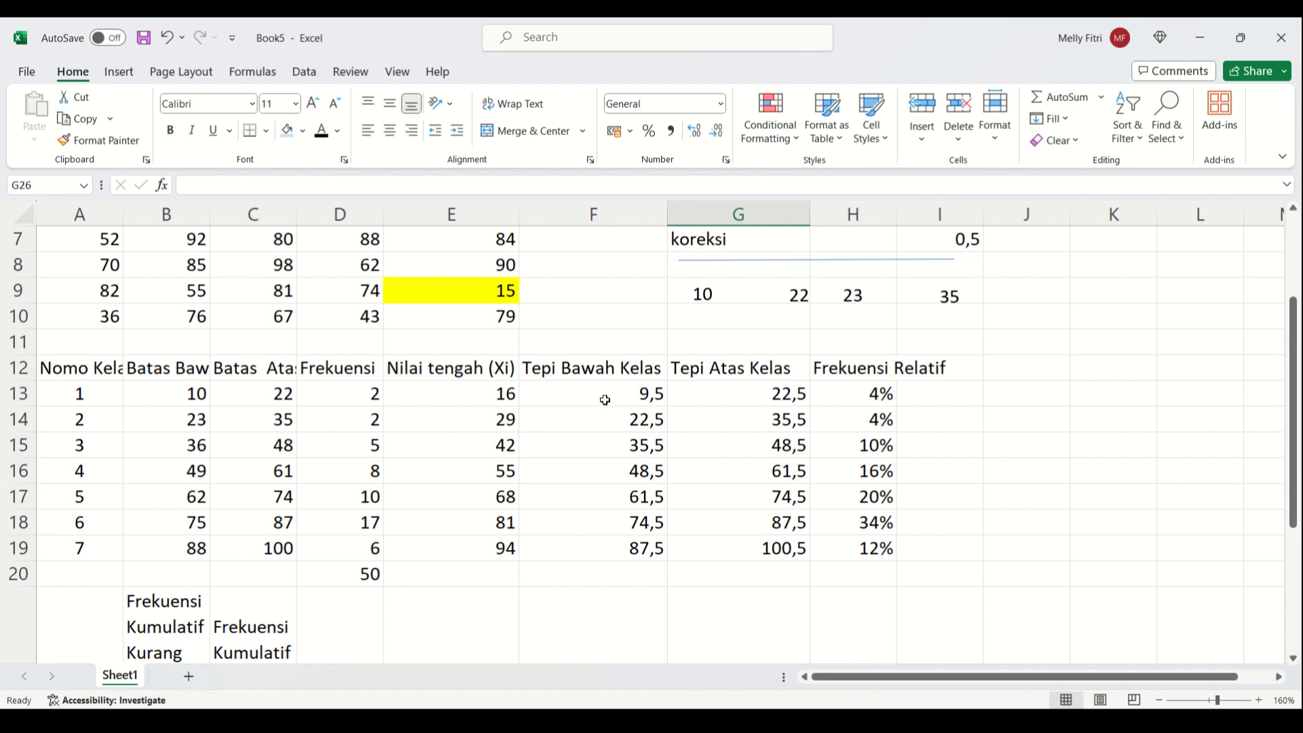
drag(603, 401, 601, 549)
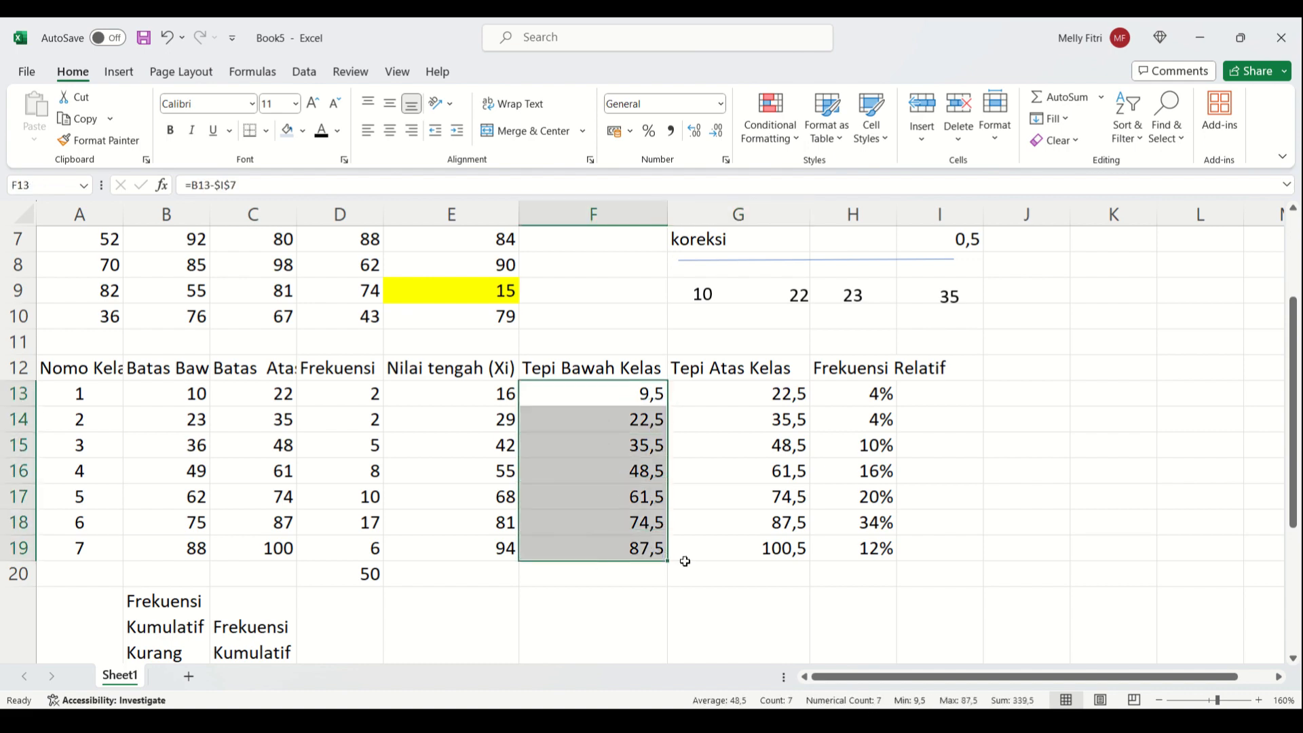
ctrl+click(726, 558)
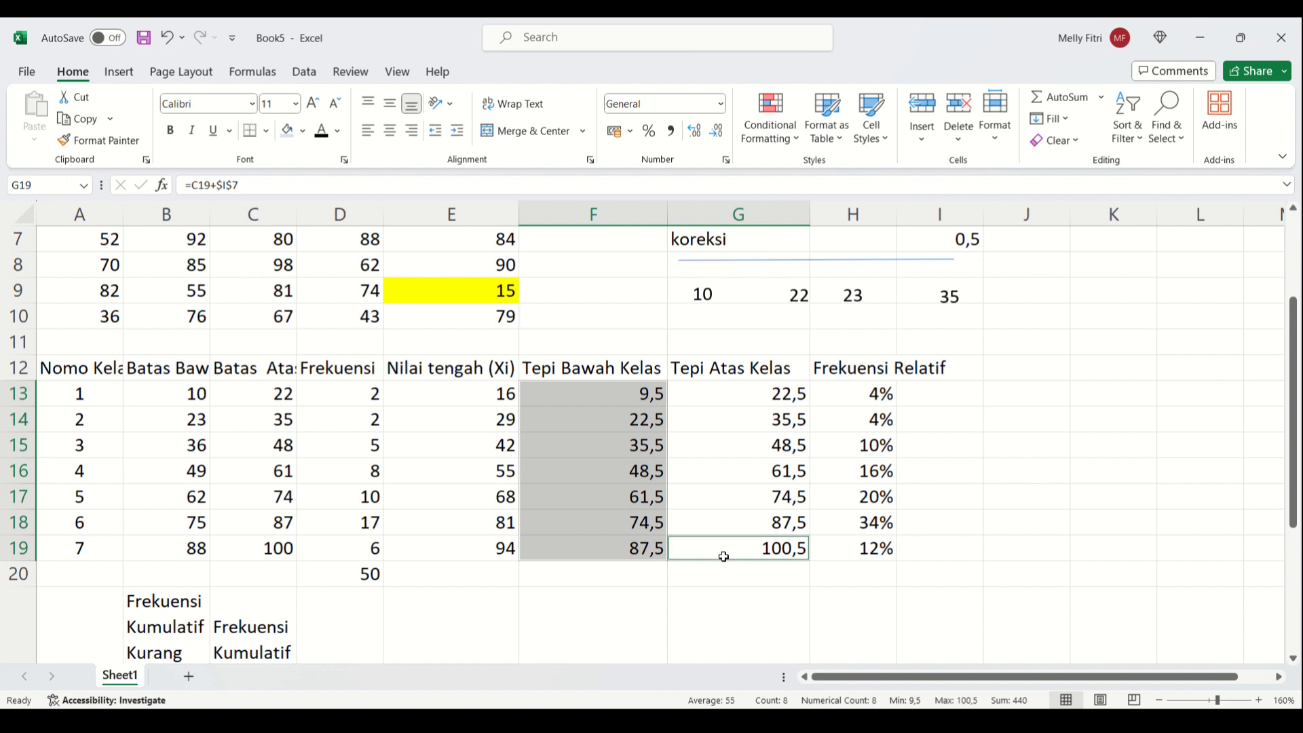
drag(365, 398, 366, 547)
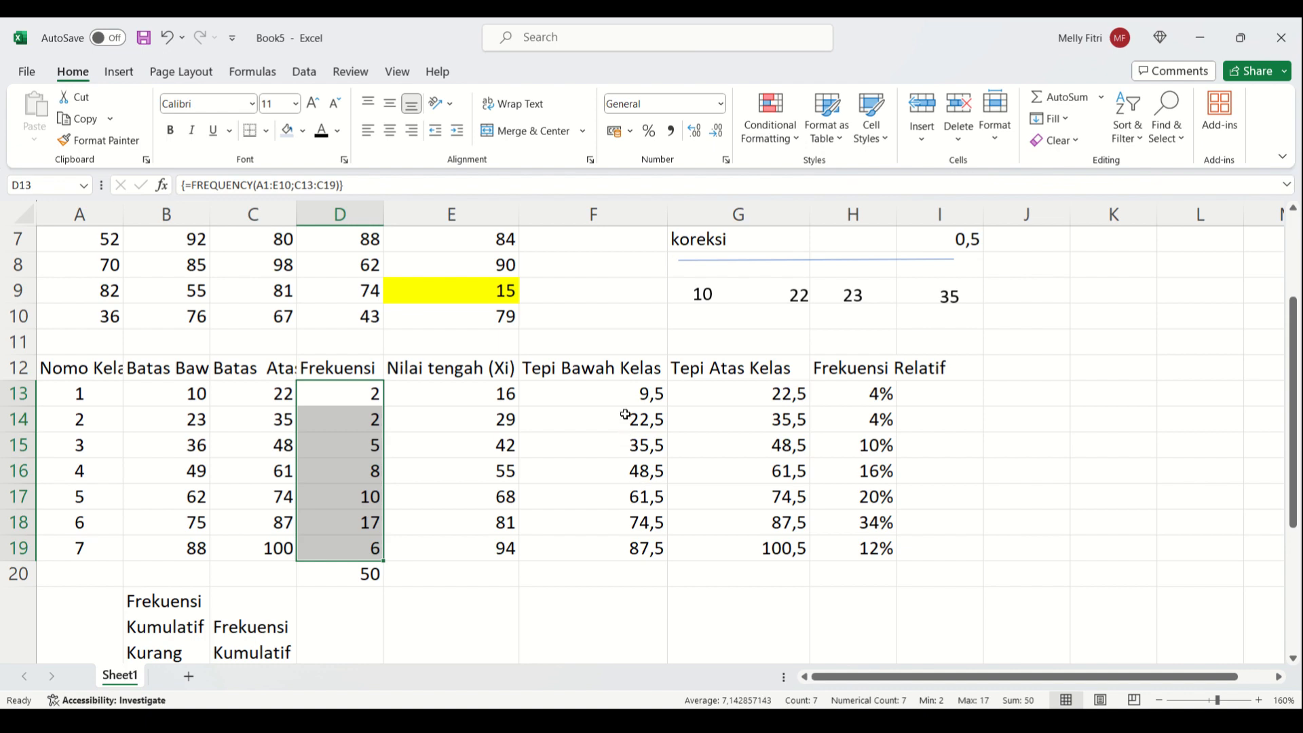
drag(621, 400, 709, 419)
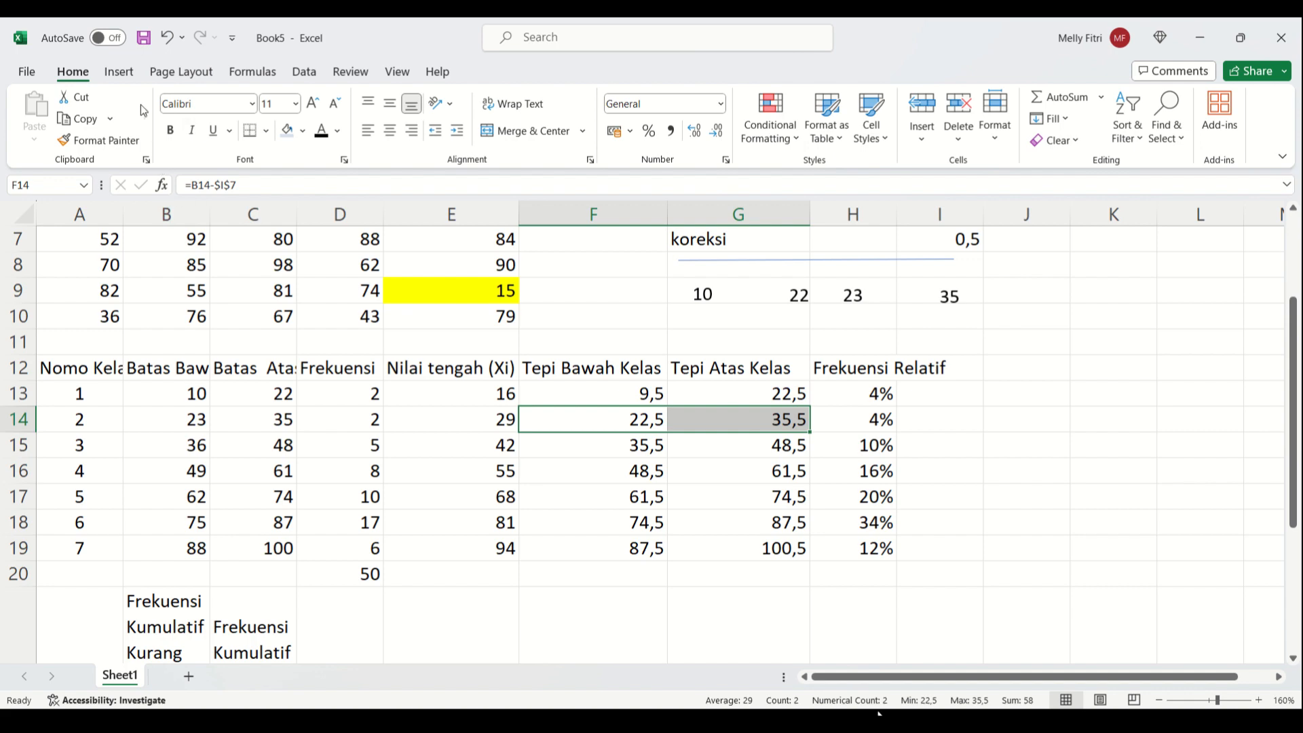
click(129, 76)
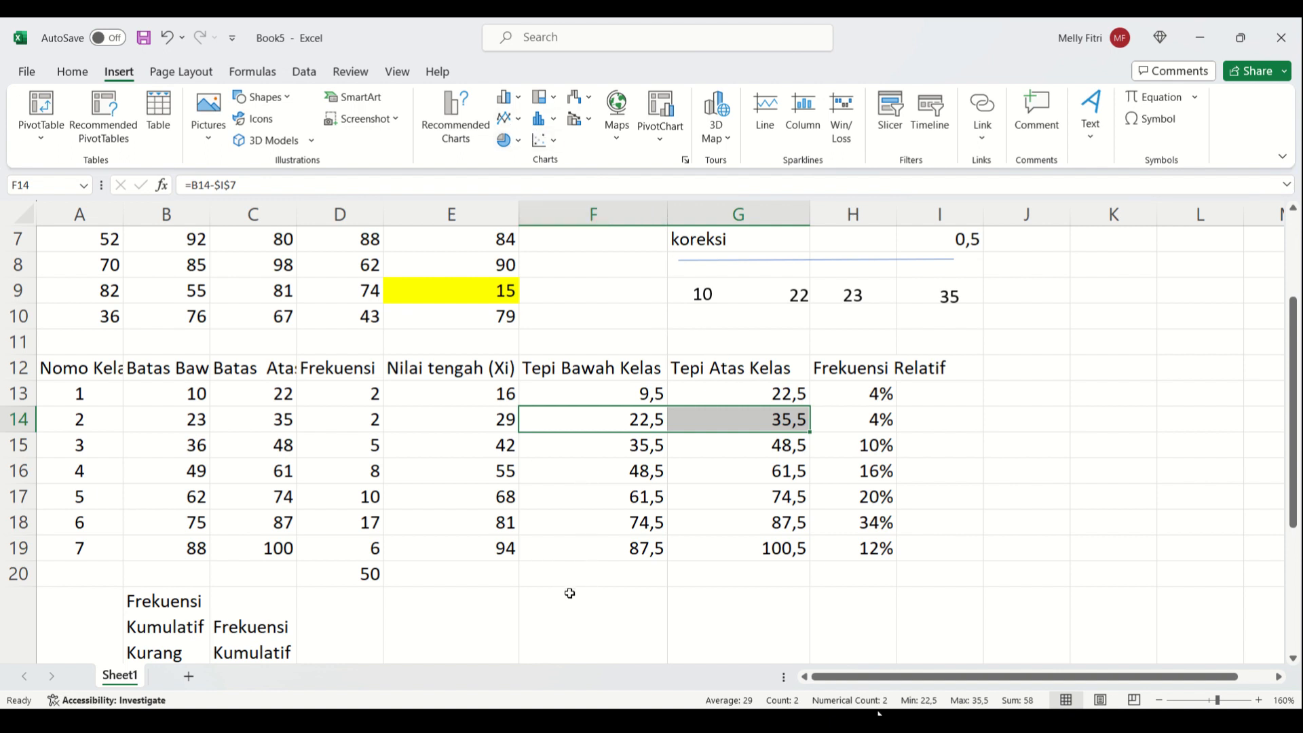
Enter the column heading "Kategori / Kelas" in cell F21, below the frequency table.
scroll(569, 593, down, 1)
click(599, 602)
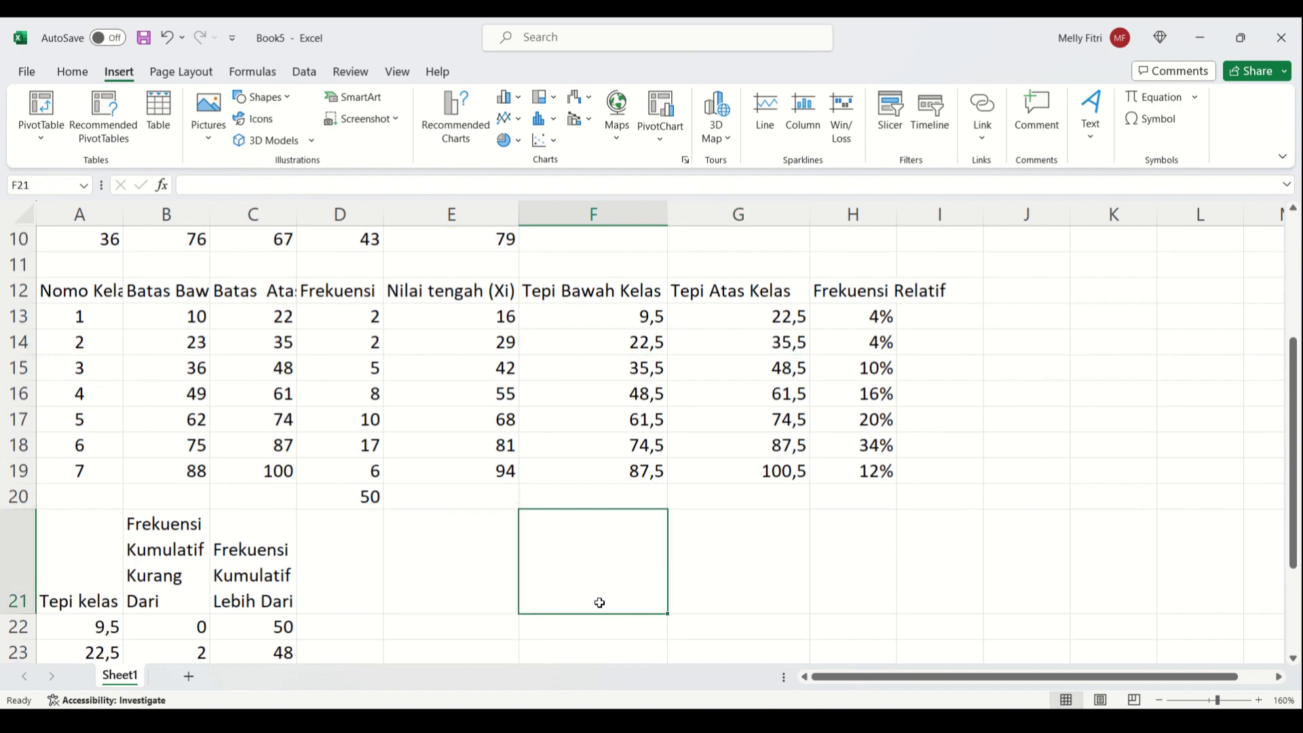
text(Interva)
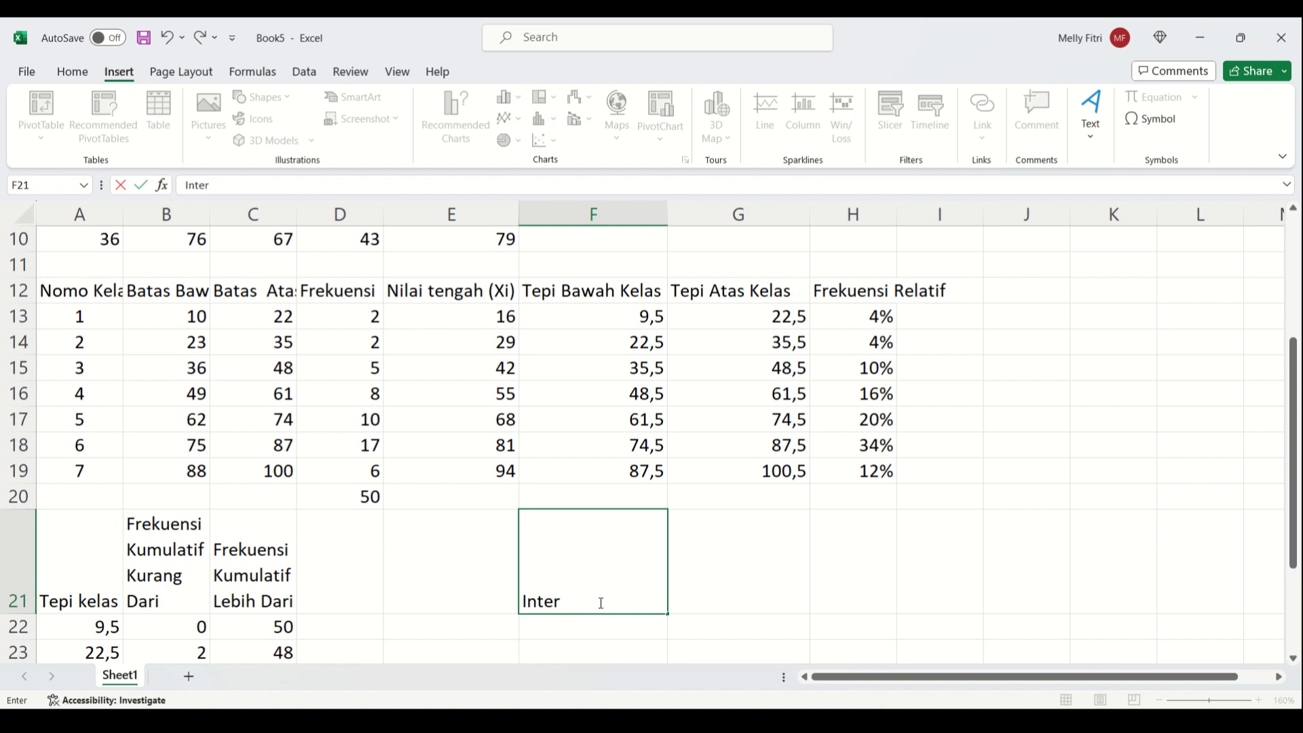
key(BackSpace)
key(BackSpace)
key(BackSpace)
key(BackSpace)
key(BackSpace)
key(BackSpace)
key(BackSpace)
text(Kategori / Kelas)
key(Return)
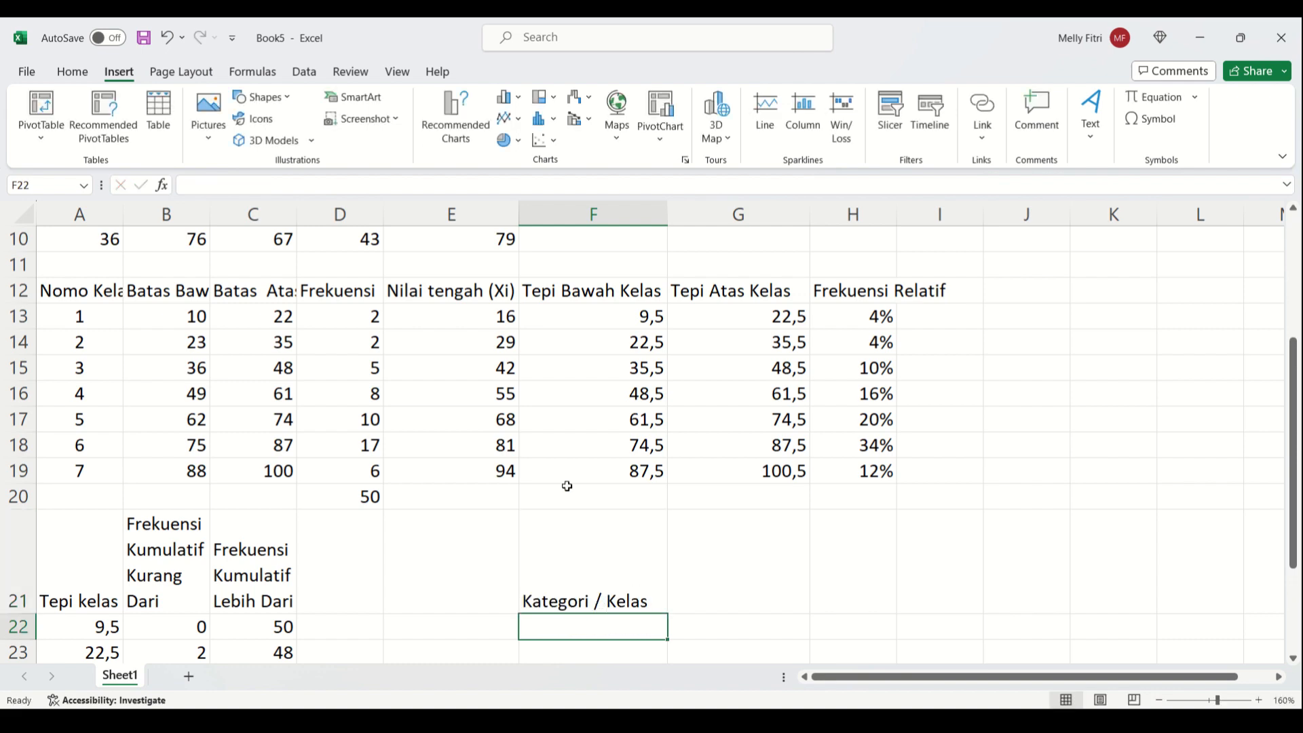
Enter the formula =F13&-G13 in F22 to join the first class's lower and upper boundaries with a hyphen.
click(624, 322)
drag(648, 319, 677, 316)
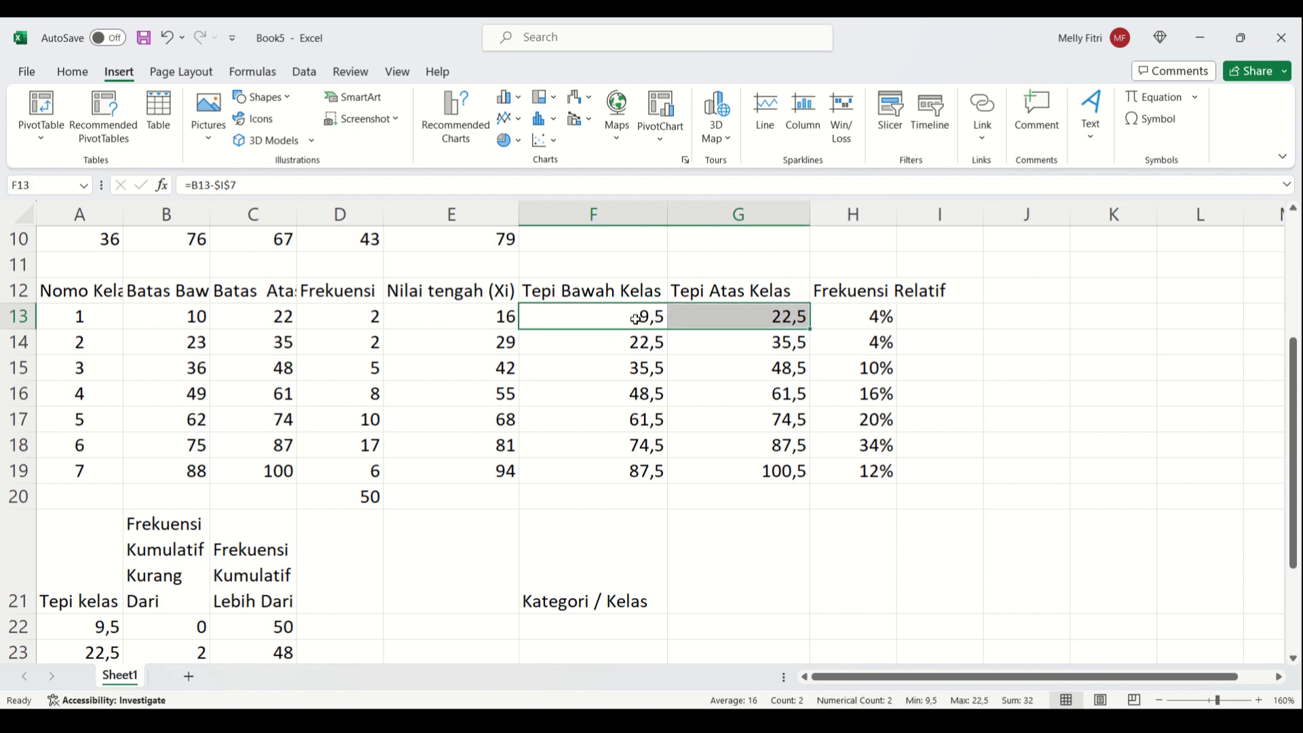
click(635, 319)
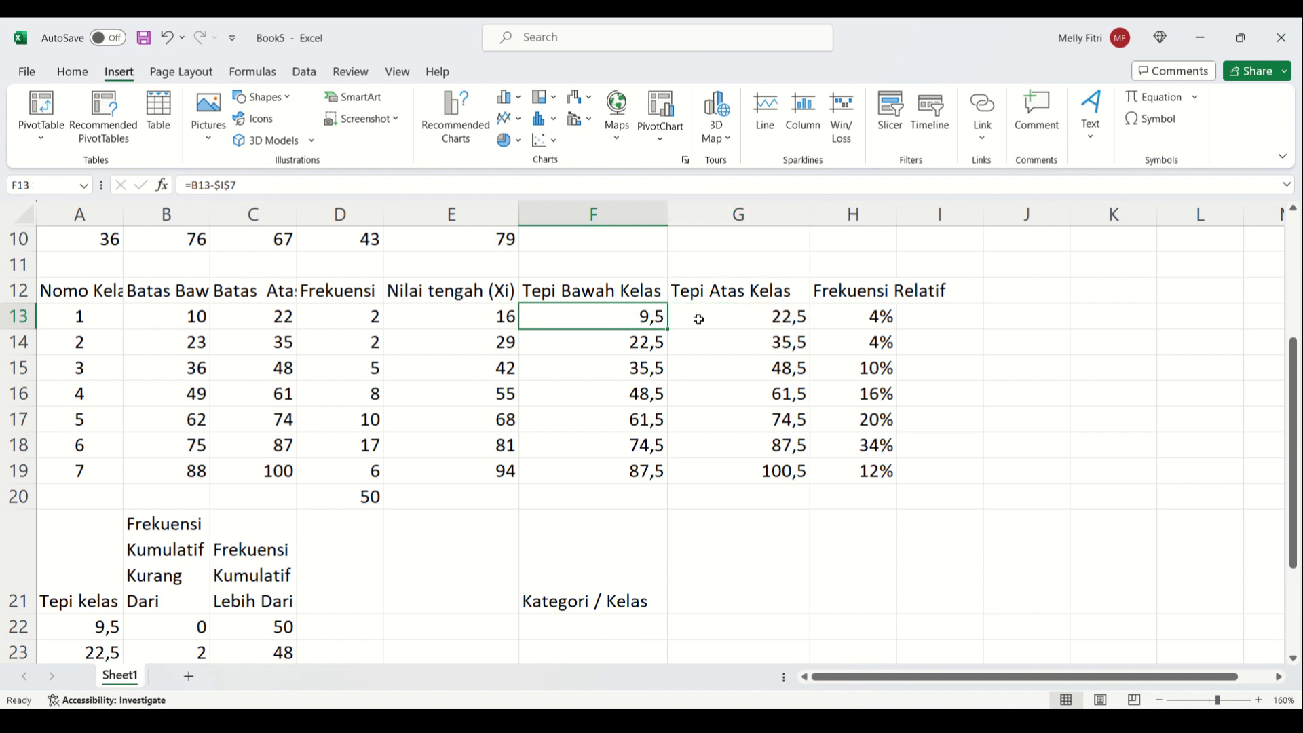
click(608, 630)
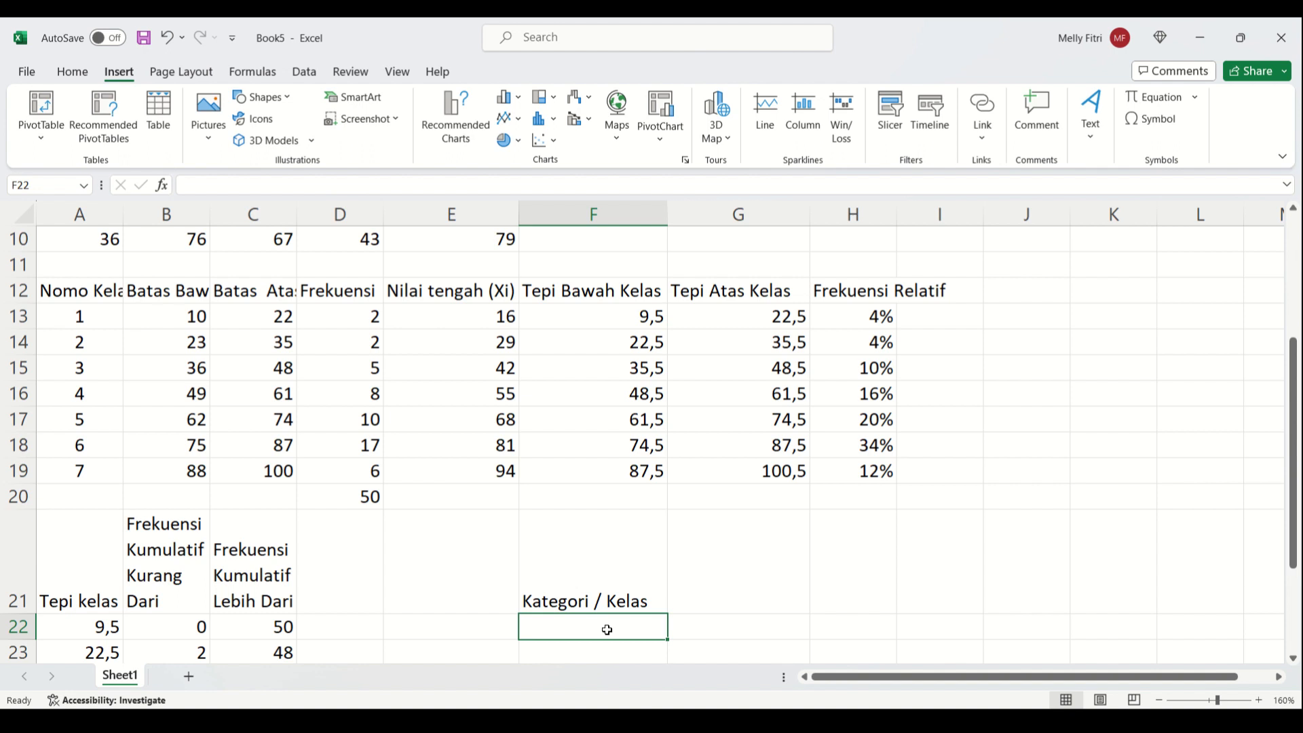
text(=)
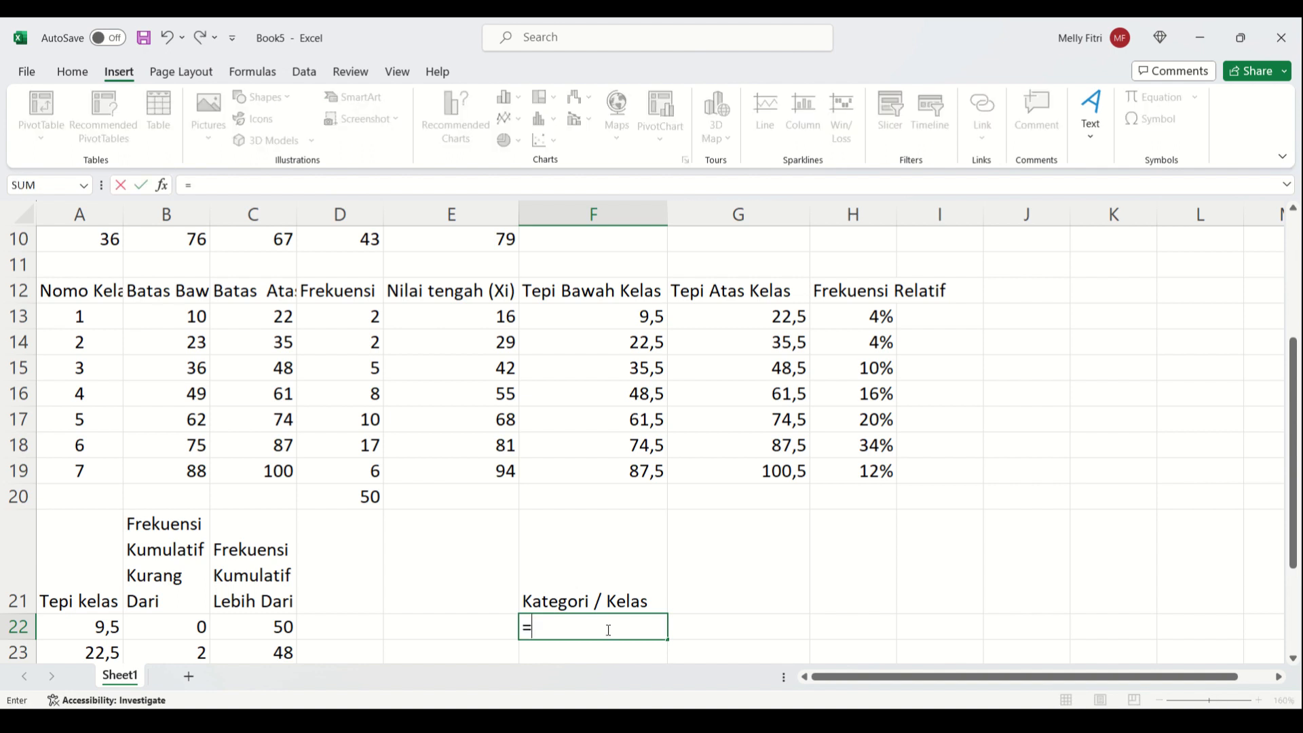
click(622, 316)
text(&)
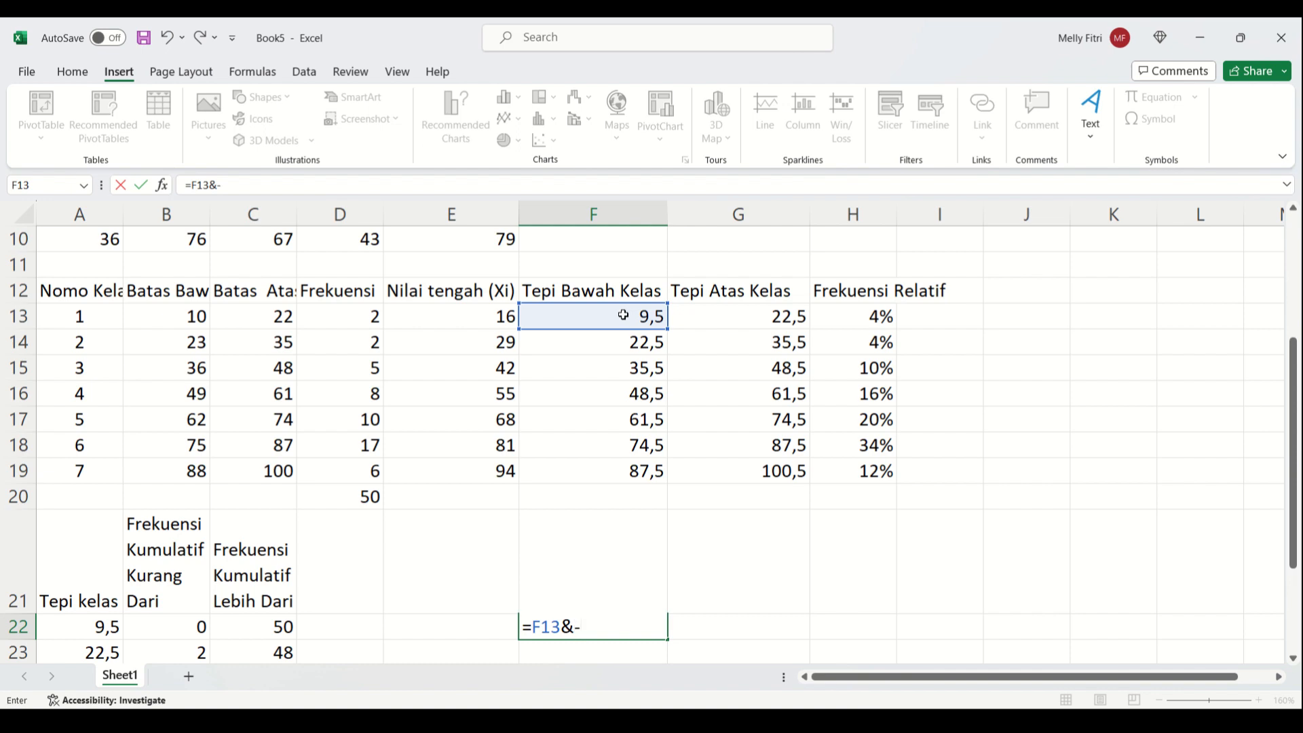
text(-&)
click(741, 328)
key(Return)
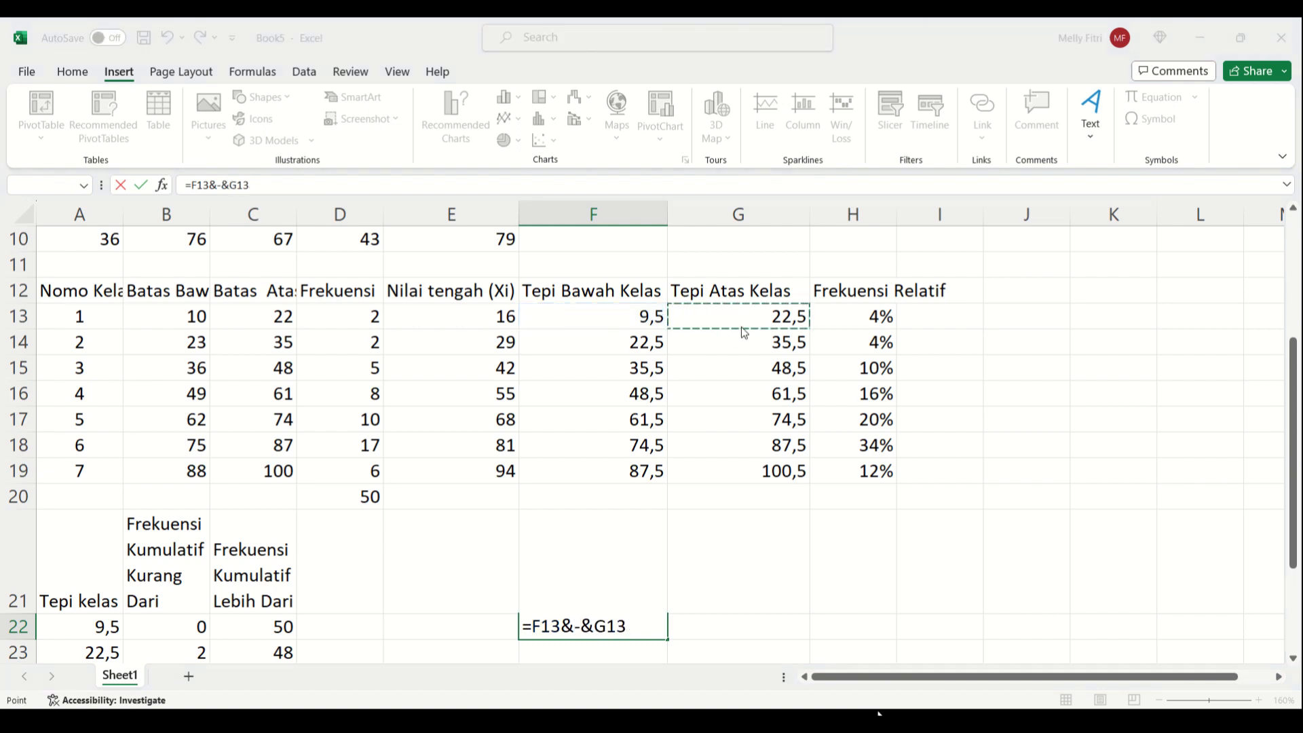
key(Return)
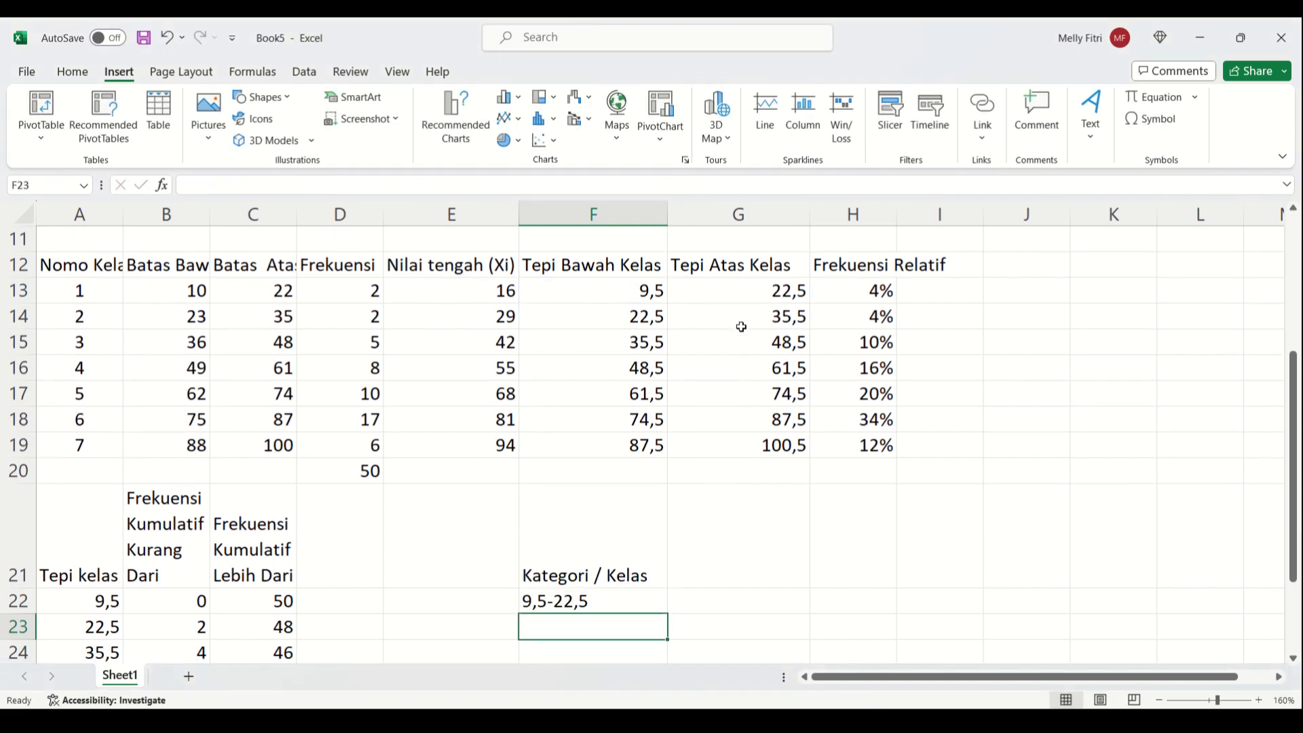
Fill the class boundary formula from F22 down to F28 and center the resulting labels.
click(609, 601)
drag(656, 299, 630, 599)
scroll(660, 448, down, 2)
key(ctrl+d)
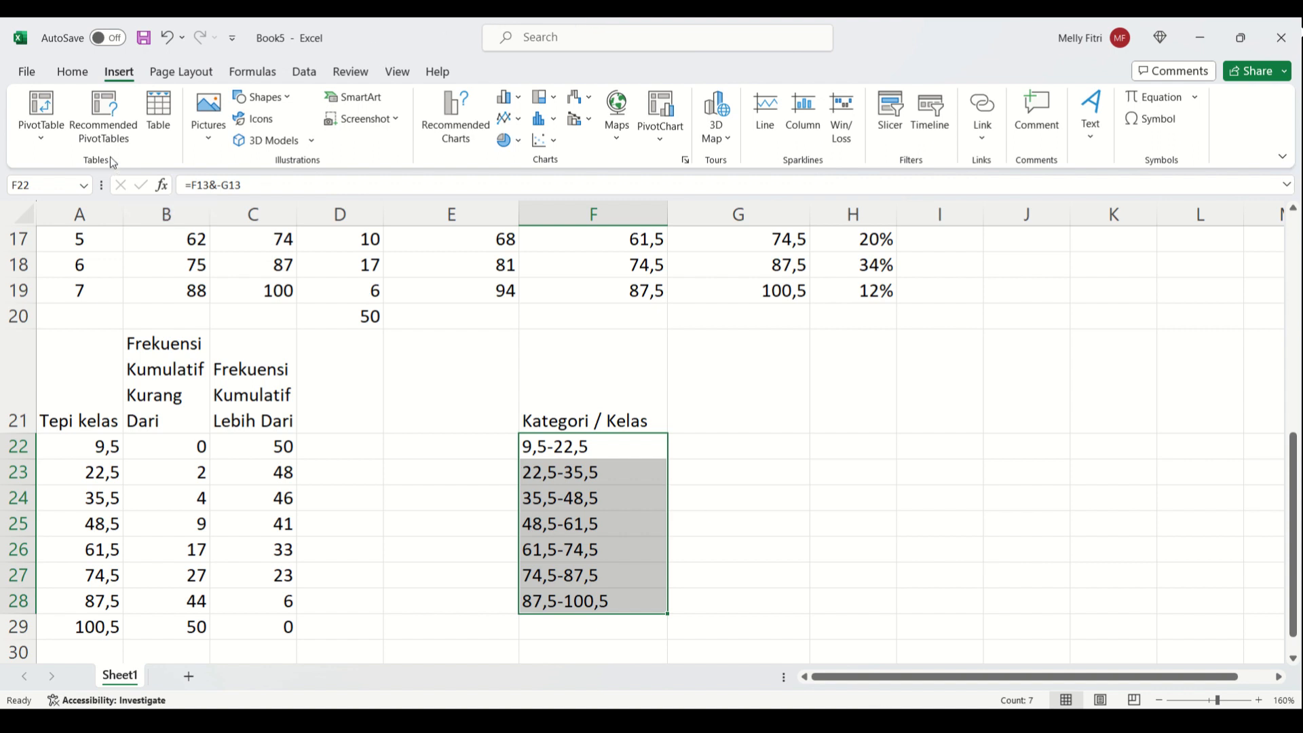
click(72, 71)
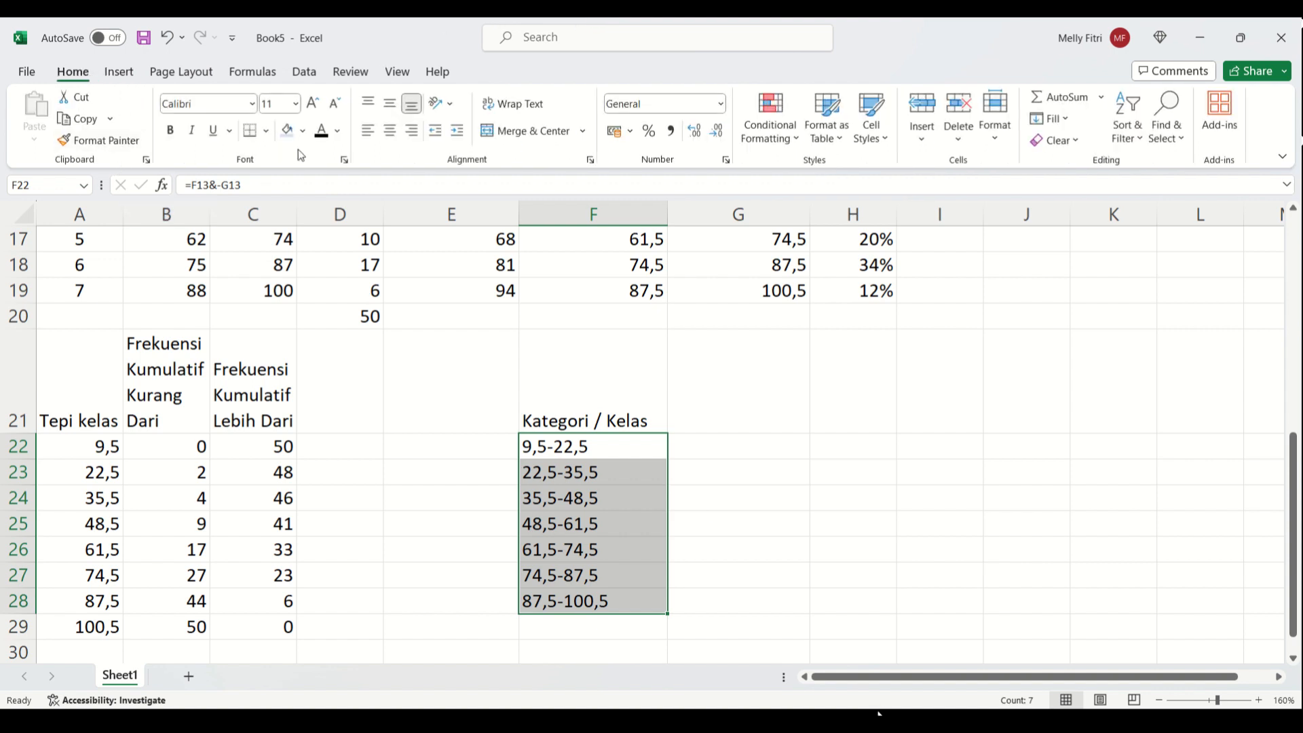
click(390, 130)
Copy the F22 formula without its equals sign and paste it as the text F13&-G13 in E22.
double_click(570, 449)
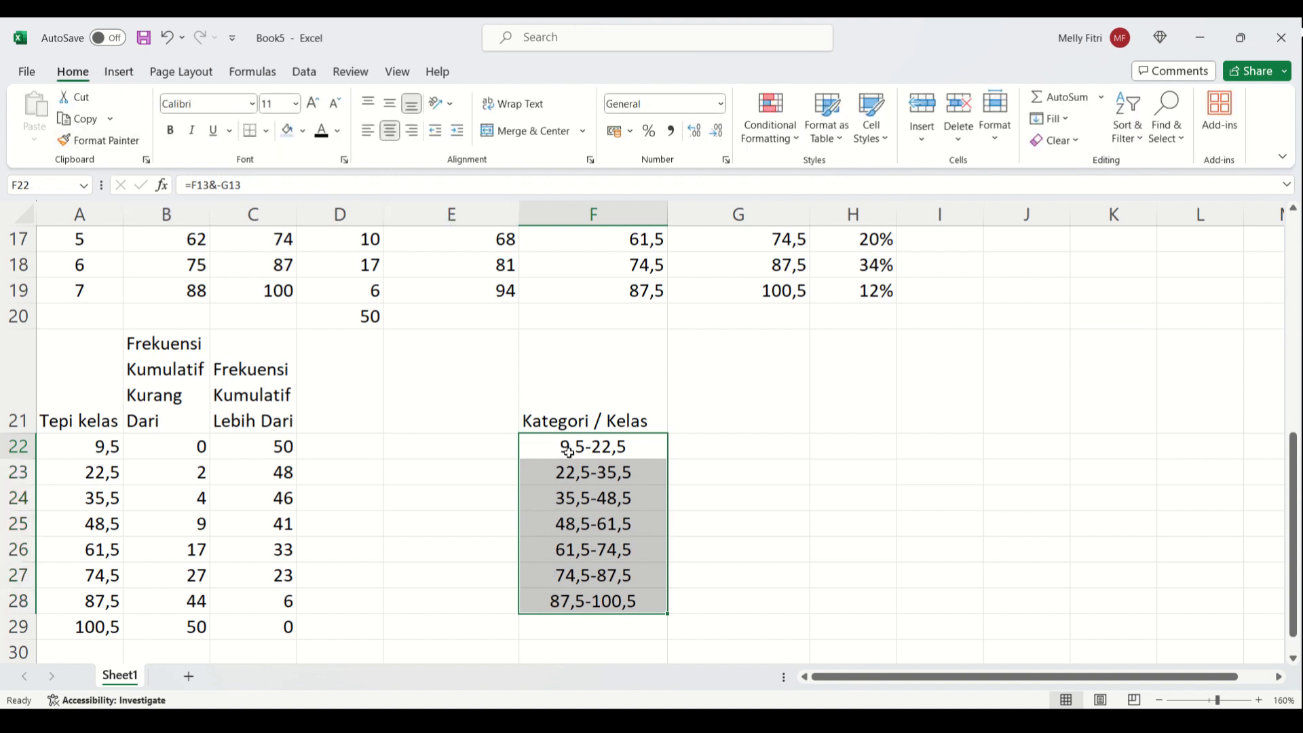
drag(527, 447, 643, 448)
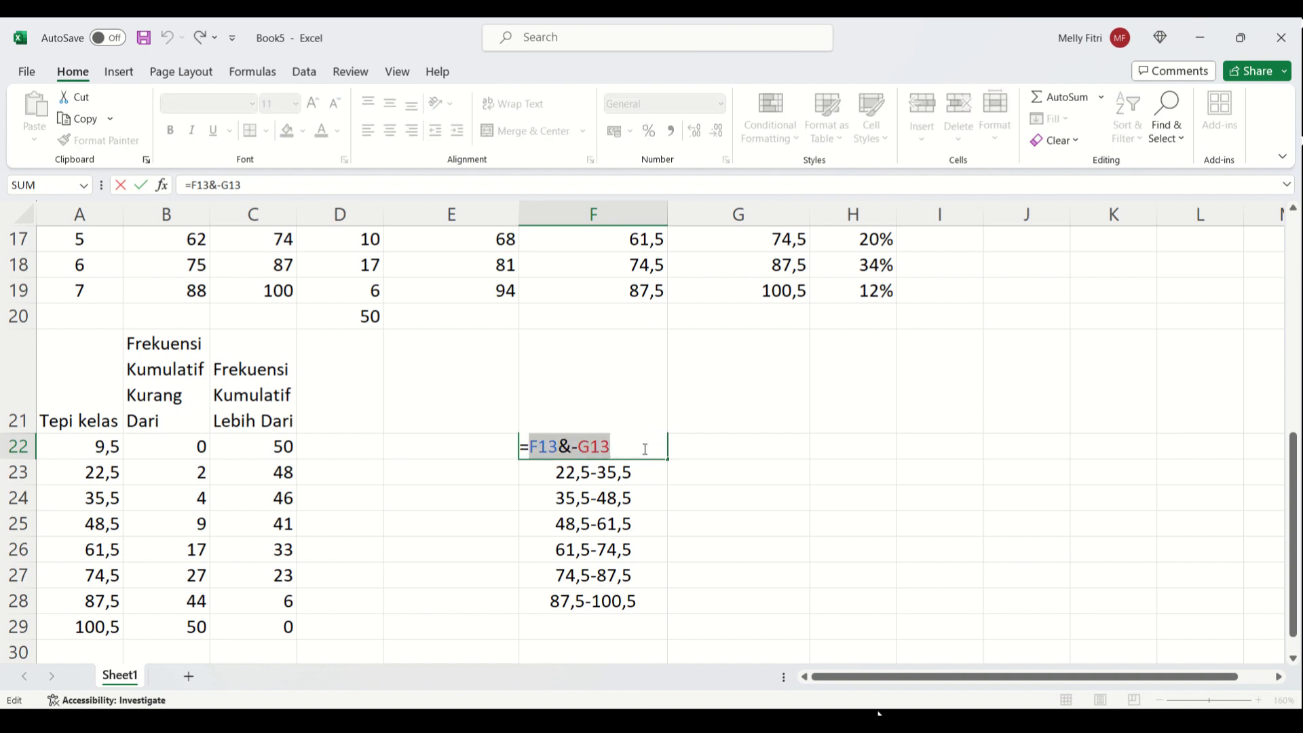
key(ctrl+c)
key(Return)
click(450, 442)
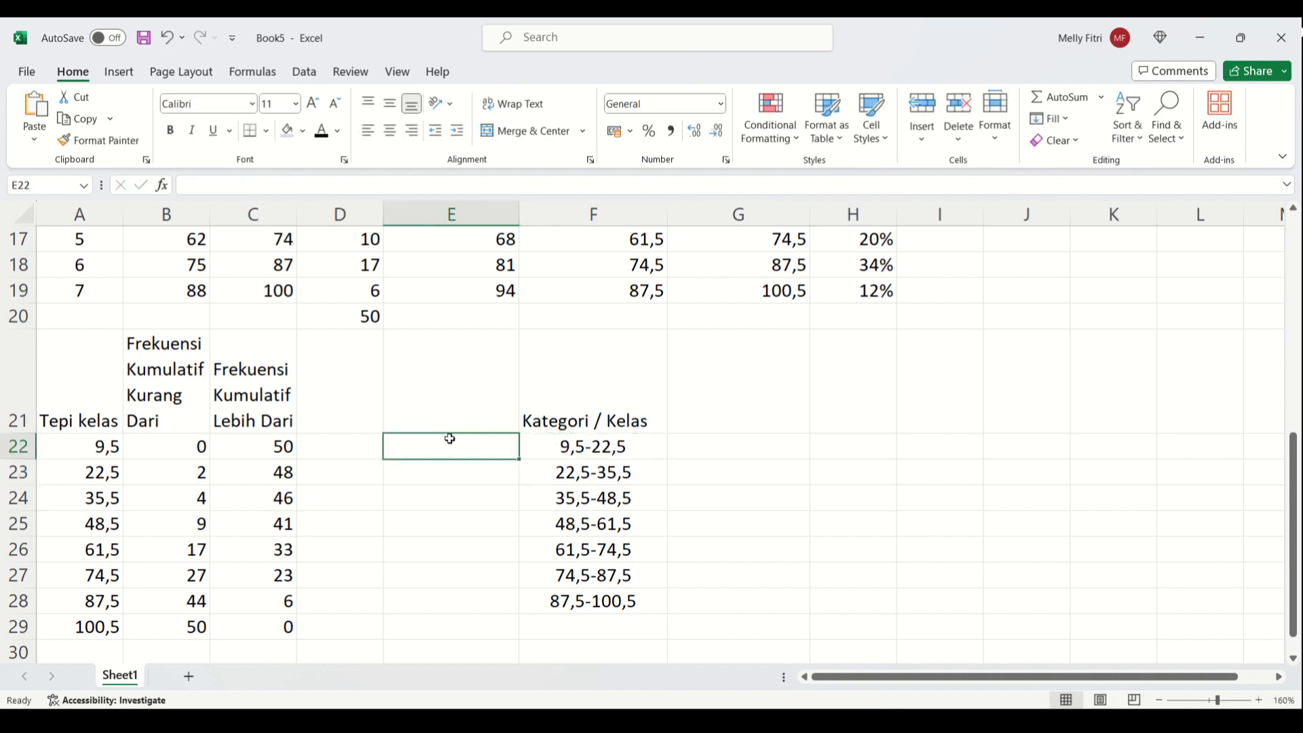
key(ctrl+v)
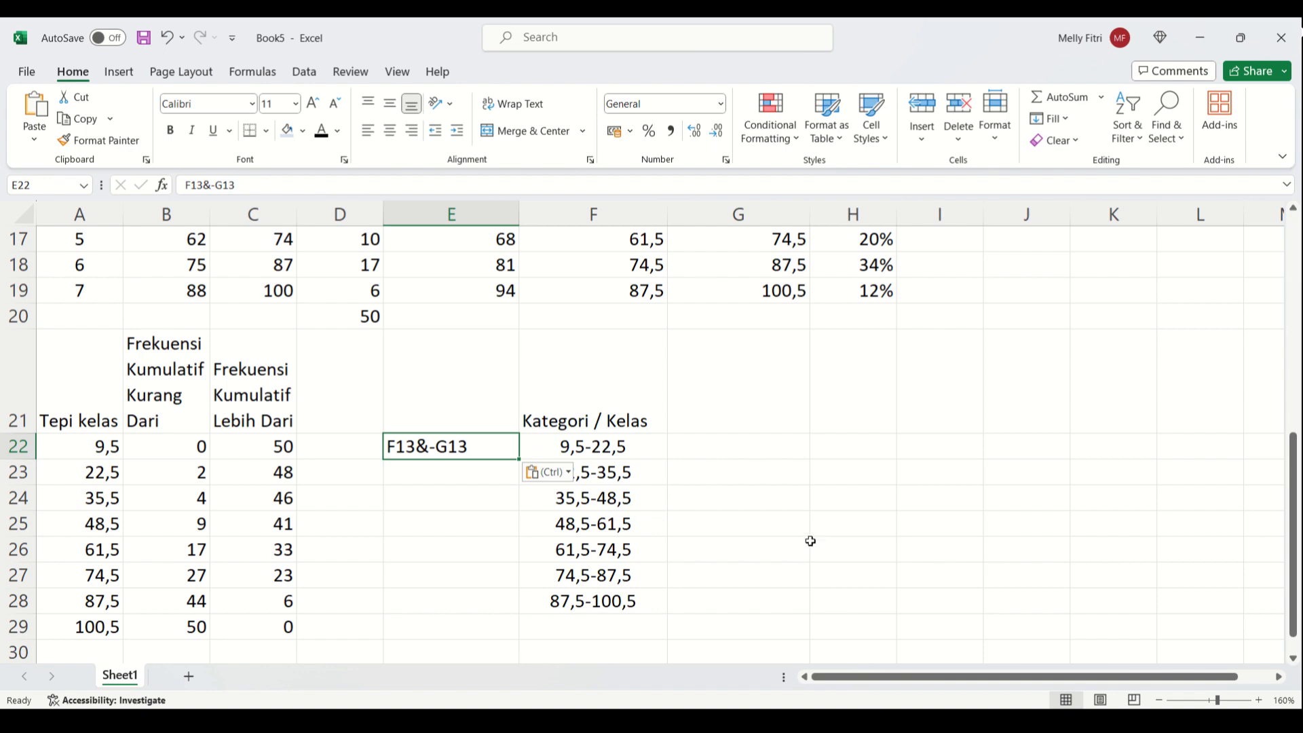
Copy the Frekuensi column with its heading from D12:D19 to G21, beside the Kategori / Kelas labels.
scroll(809, 541, up, 1)
scroll(812, 537, up, 1)
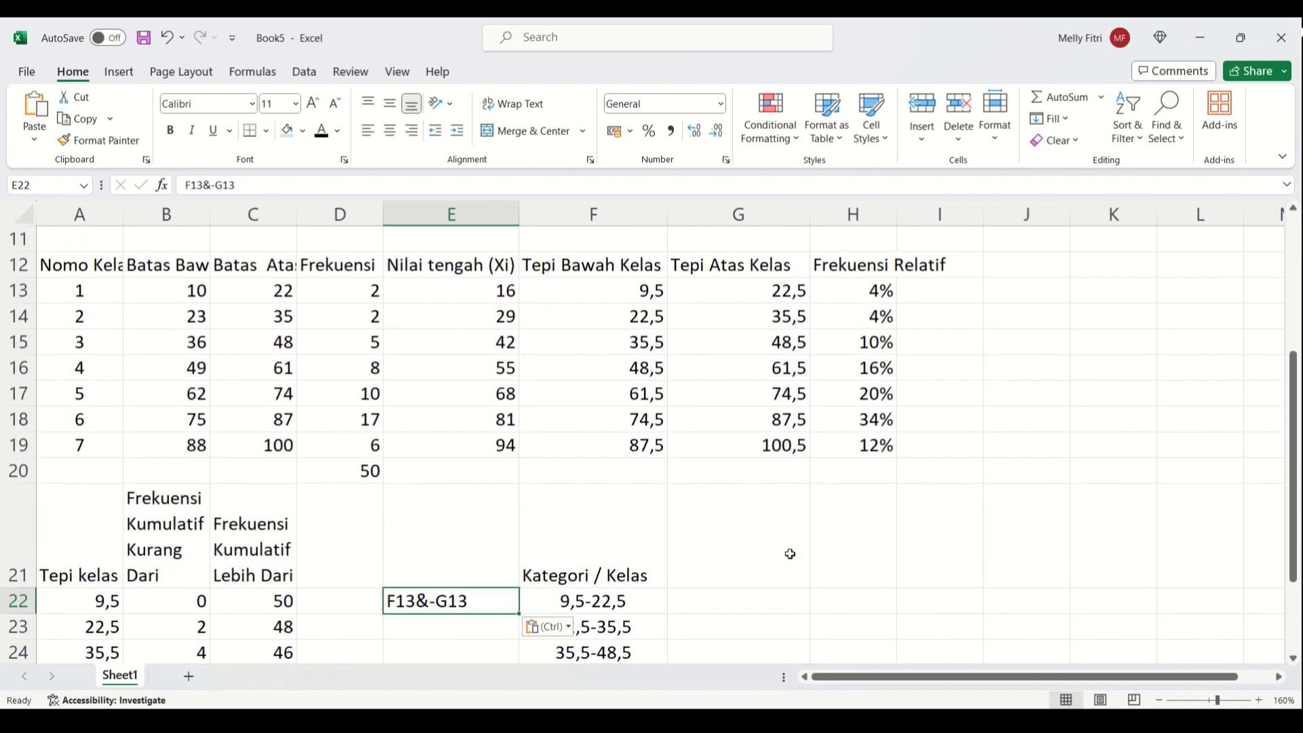
click(785, 556)
drag(328, 266, 364, 446)
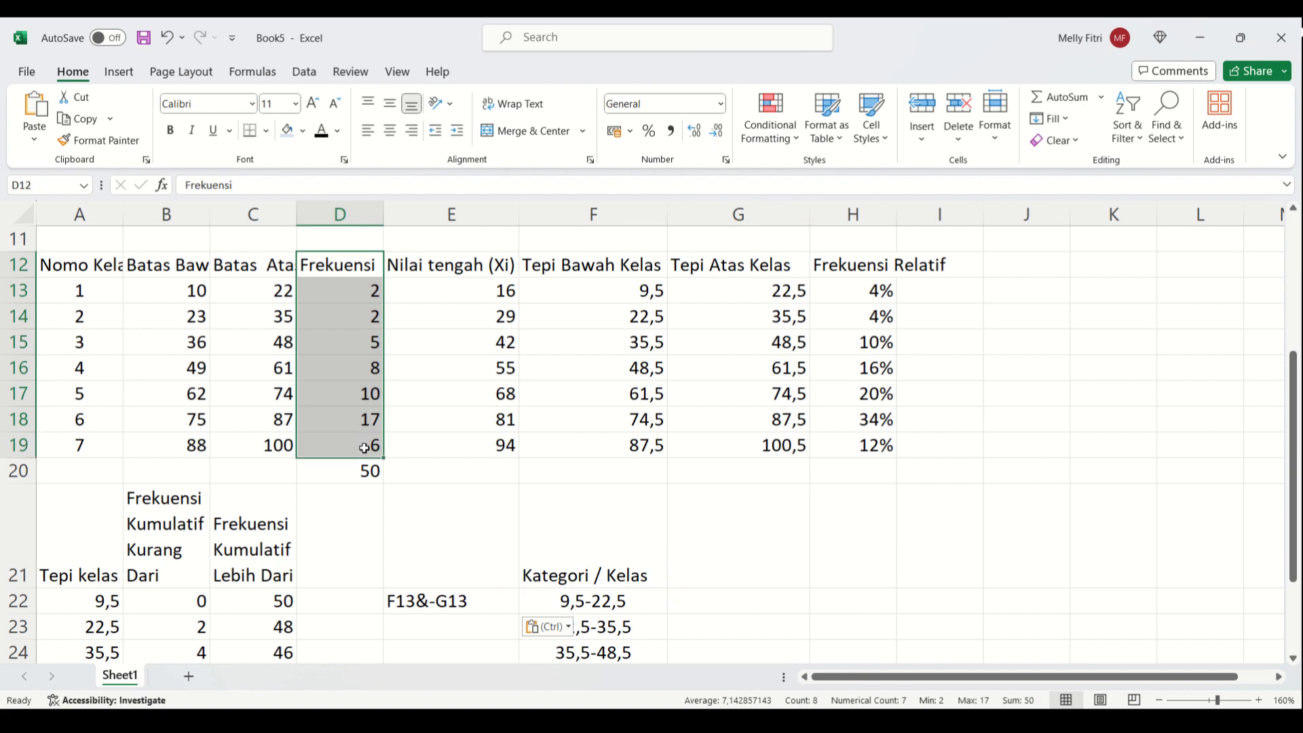
key(ctrl+c)
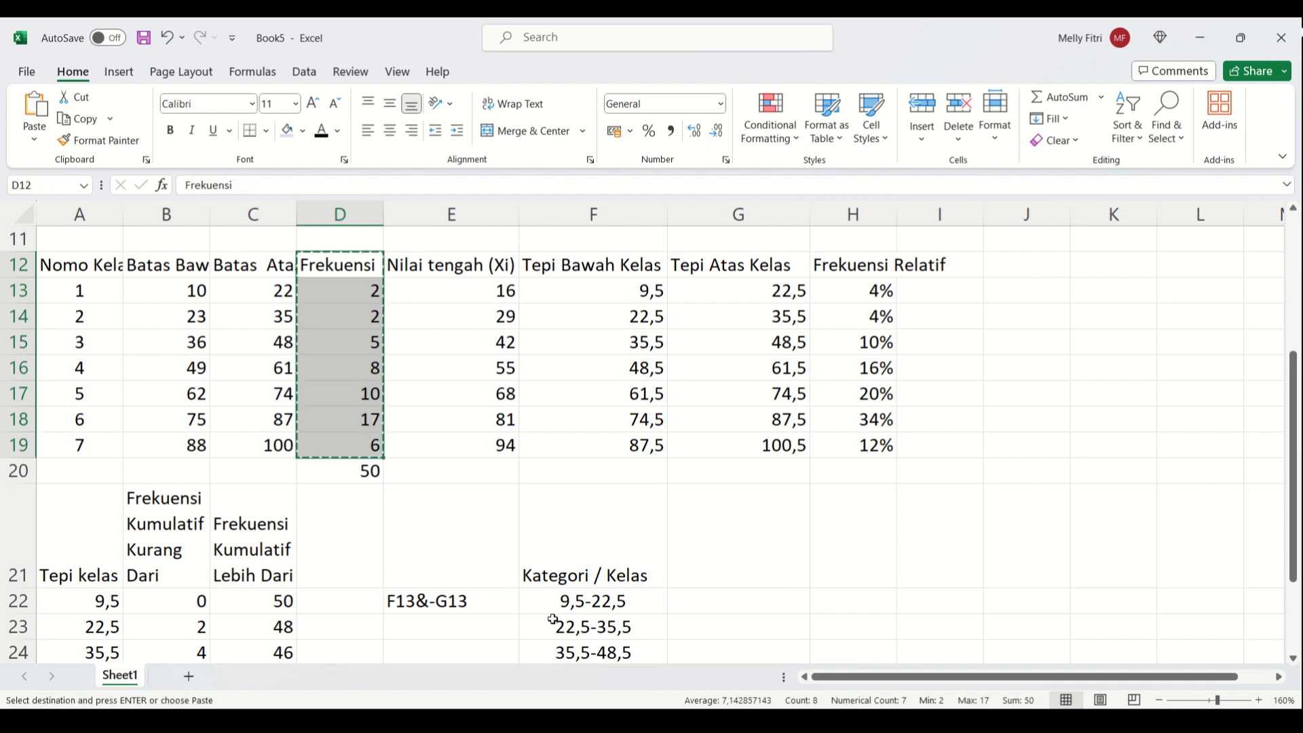
click(733, 569)
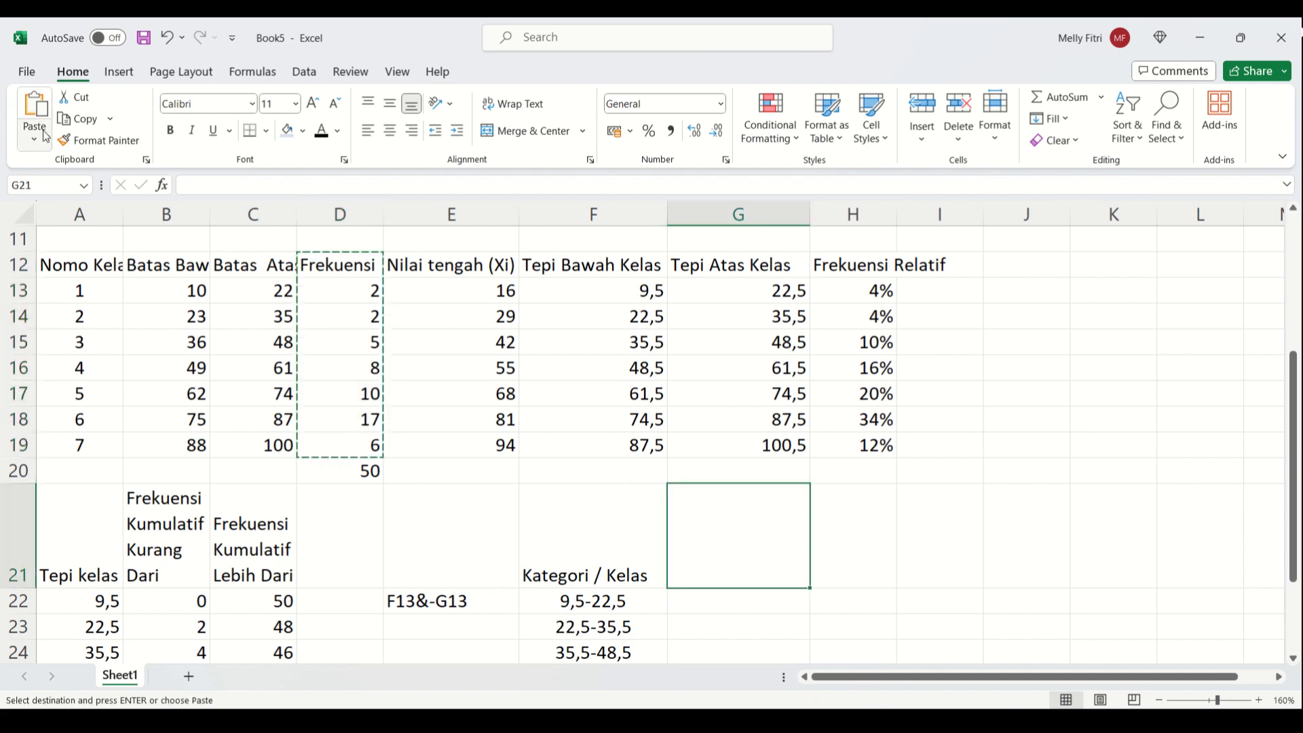
key(ctrl+v)
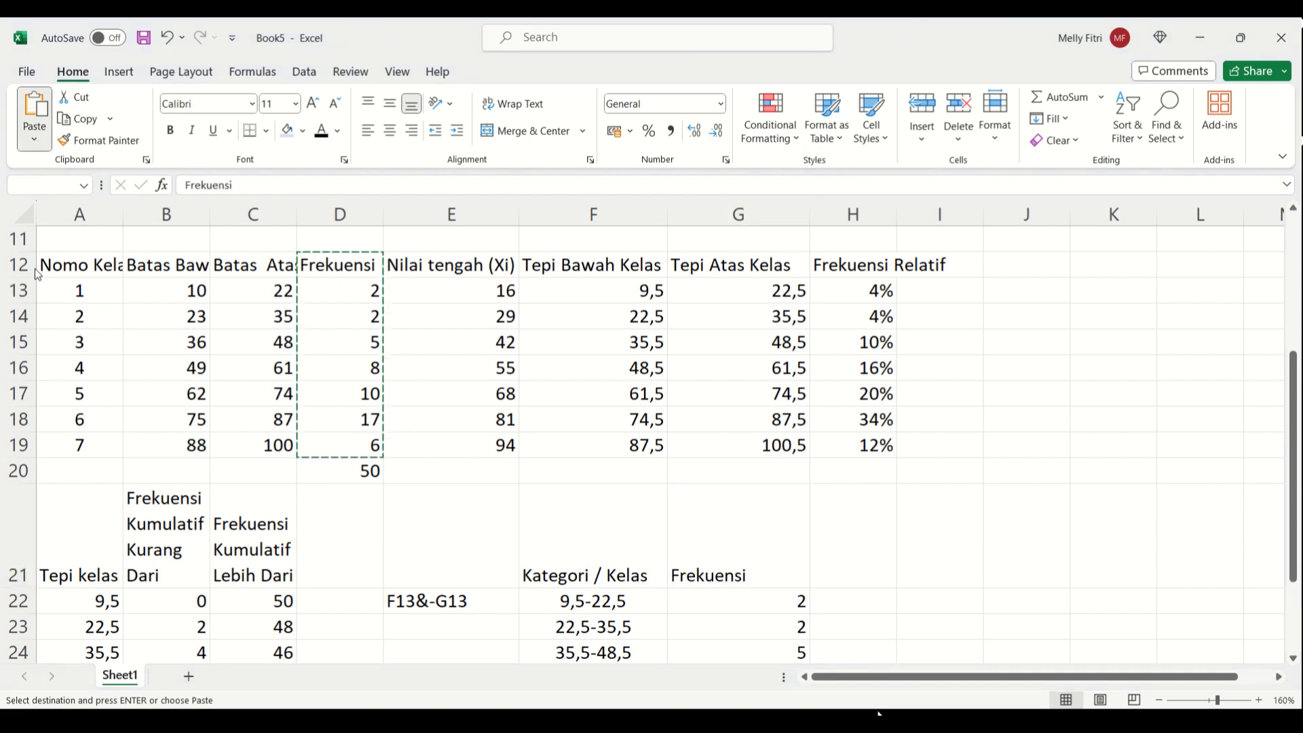
Apply cell borders to the Kategori / Kelas and Frekuensi table in F21:G28.
scroll(604, 450, down, 2)
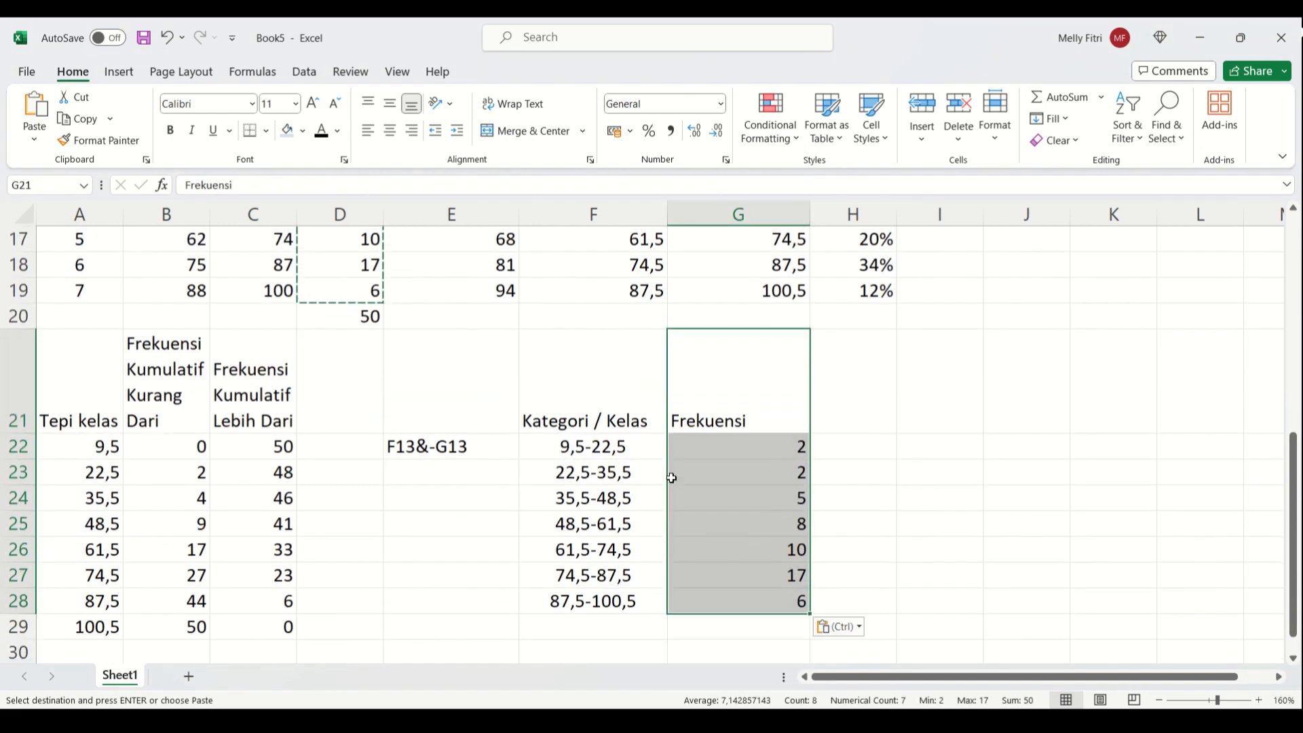
drag(562, 422, 729, 595)
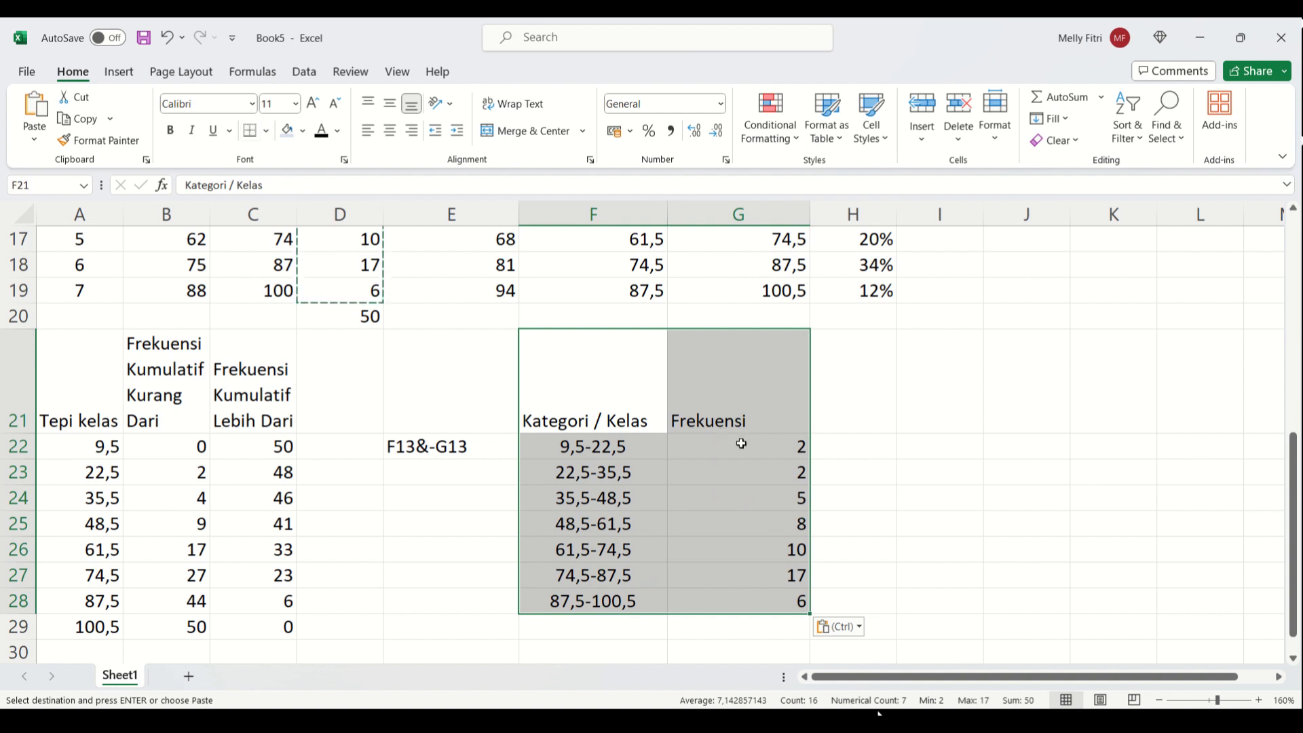
drag(879, 681, 911, 681)
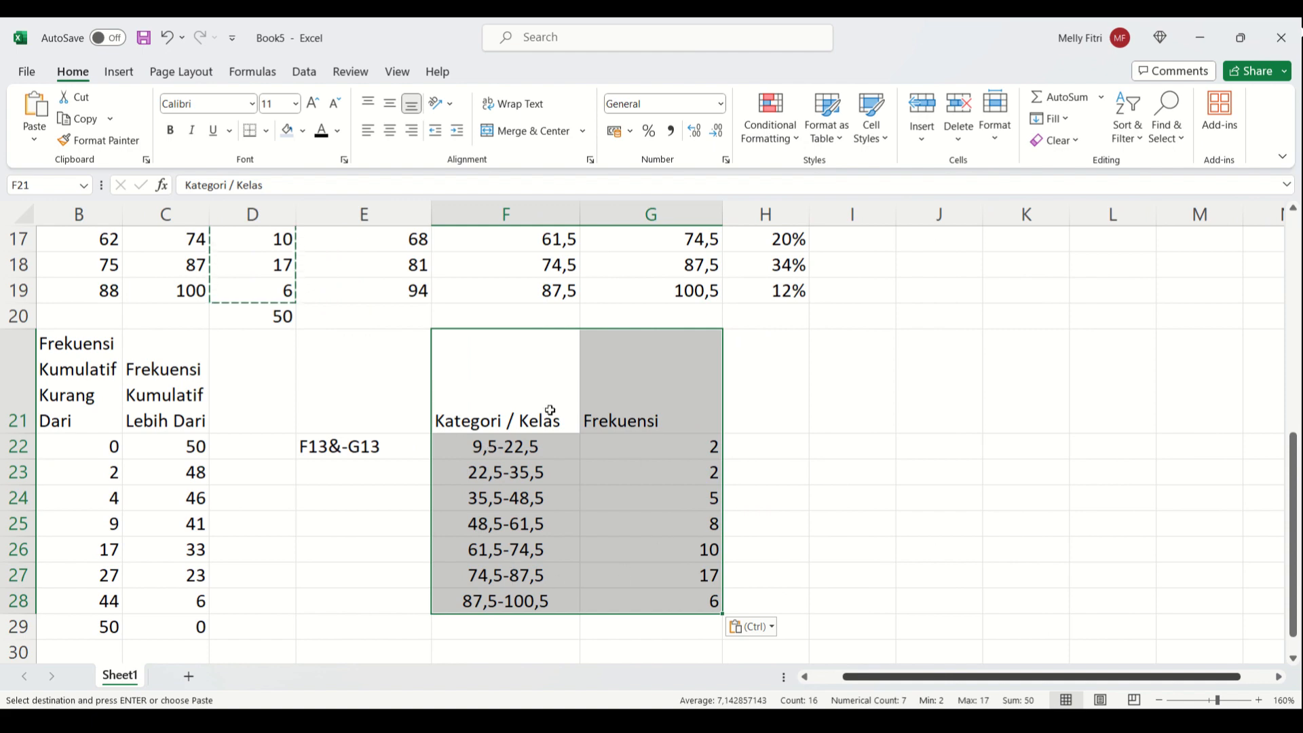
click(304, 316)
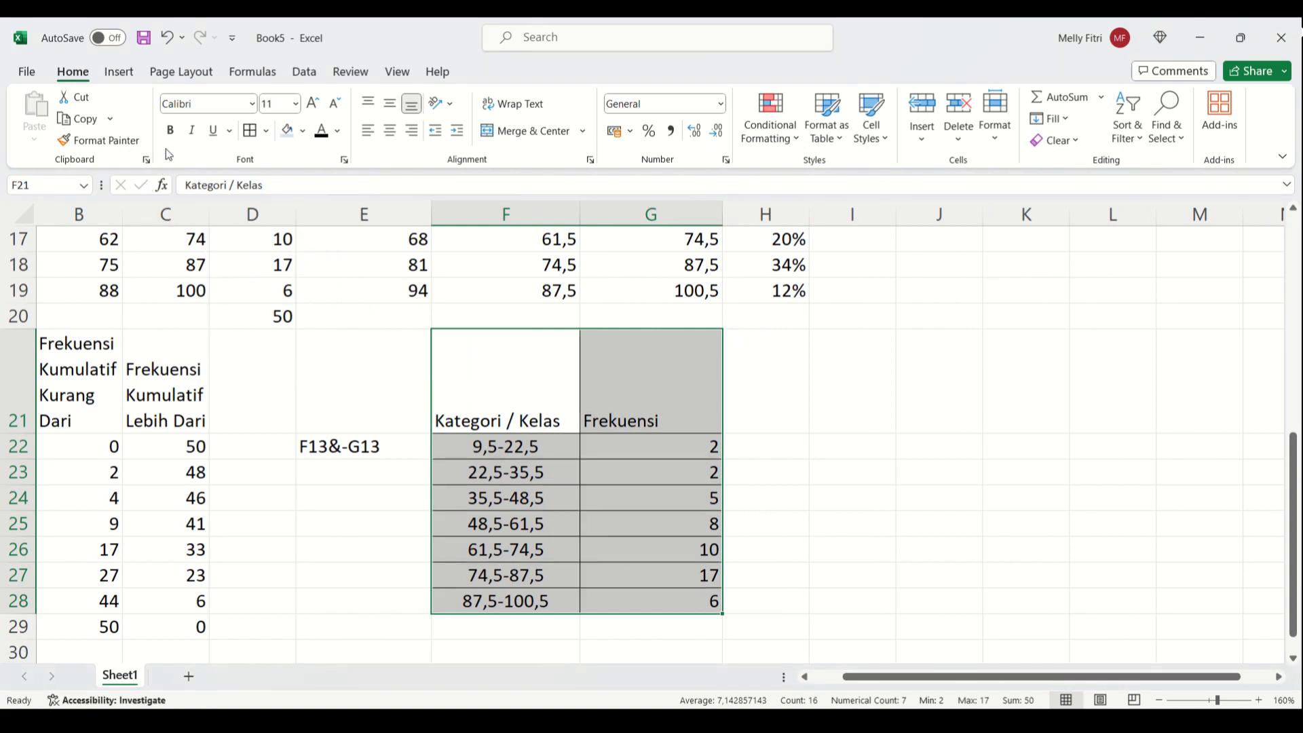
Insert a histogram chart from the Kategori / Kelas and Frekuensi table in F21:G28, then deselect it.
click(129, 80)
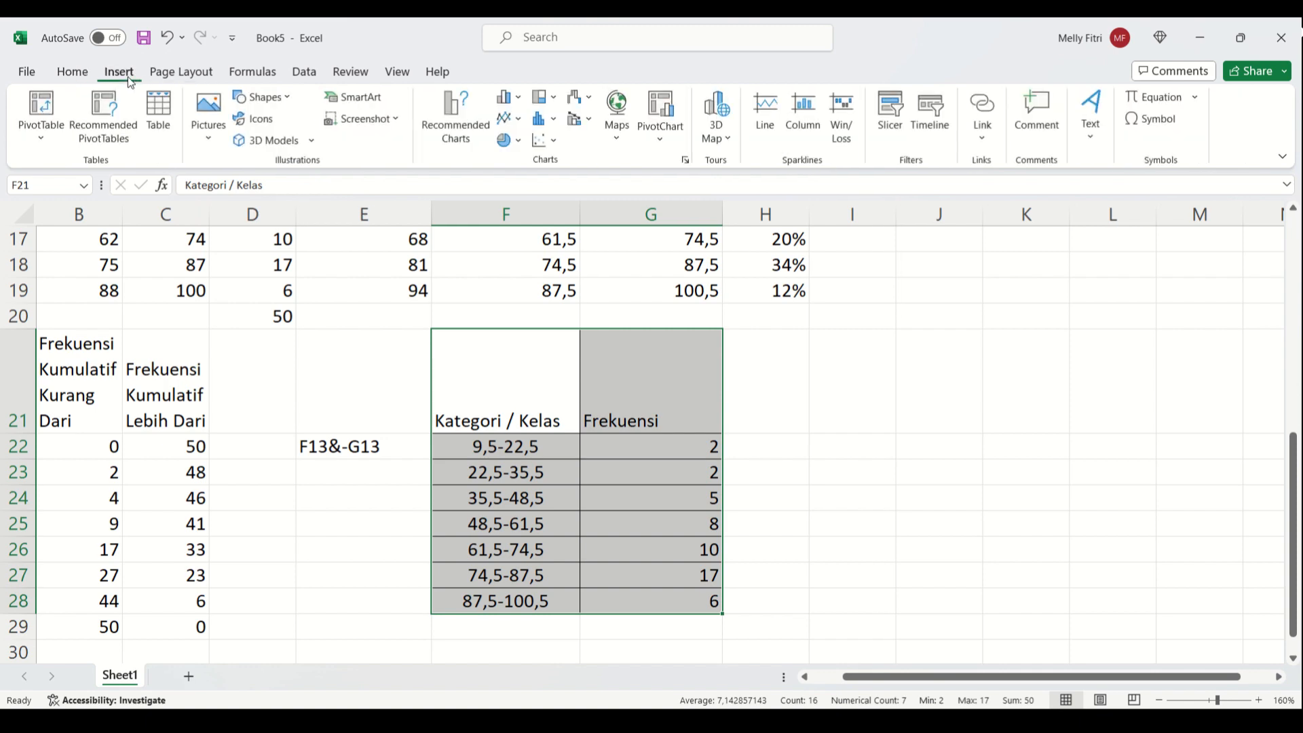
click(553, 129)
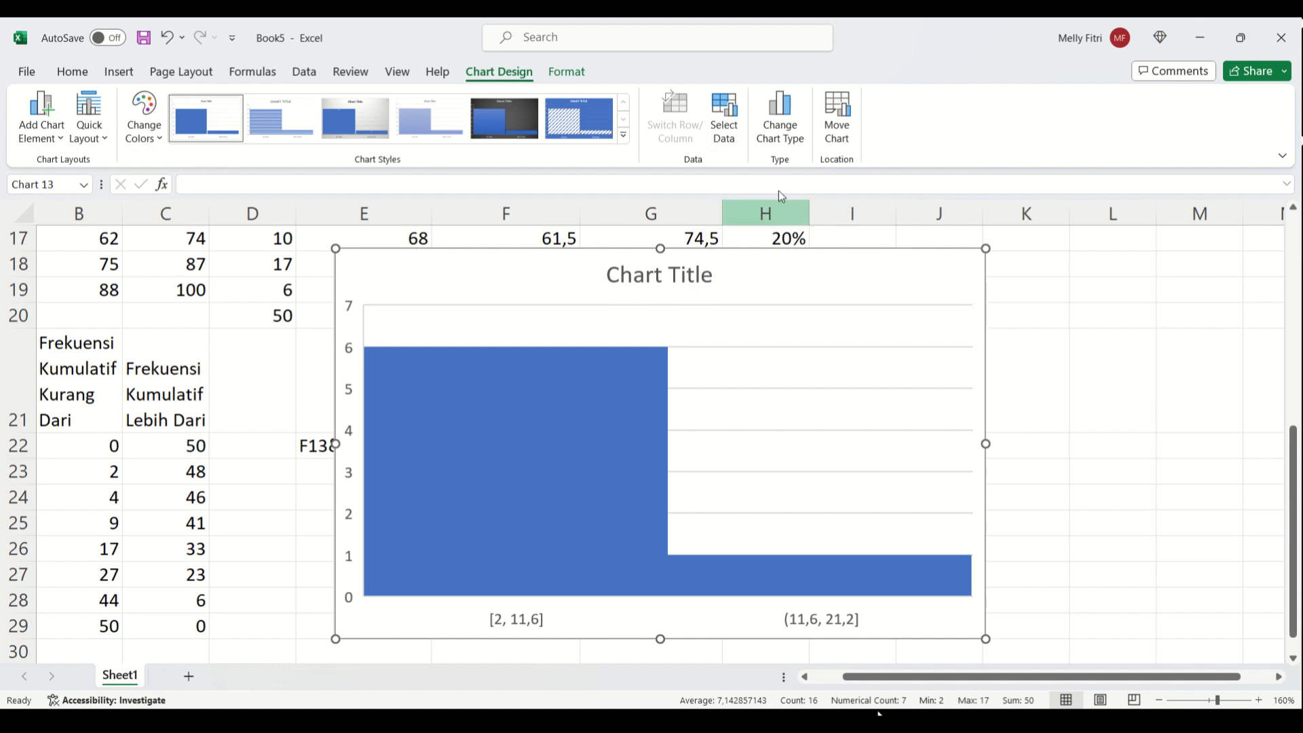
click(724, 122)
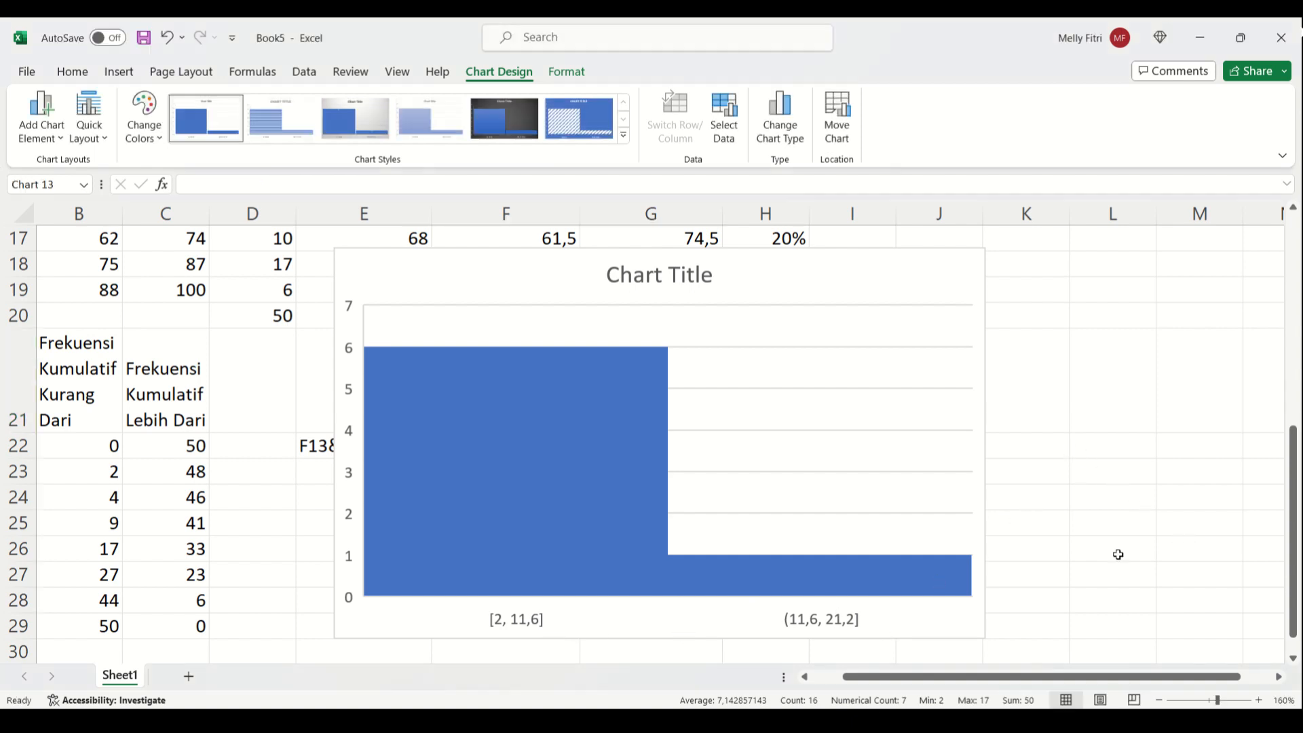
click(530, 550)
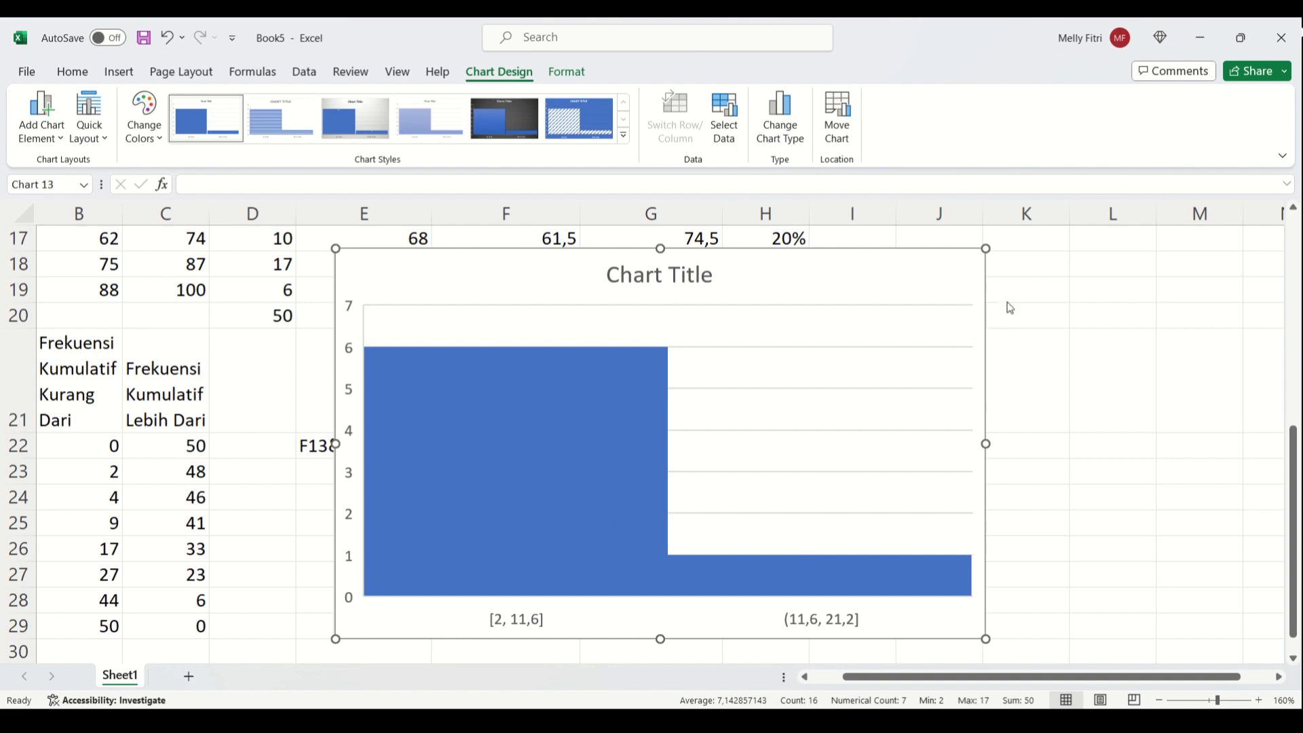
click(998, 262)
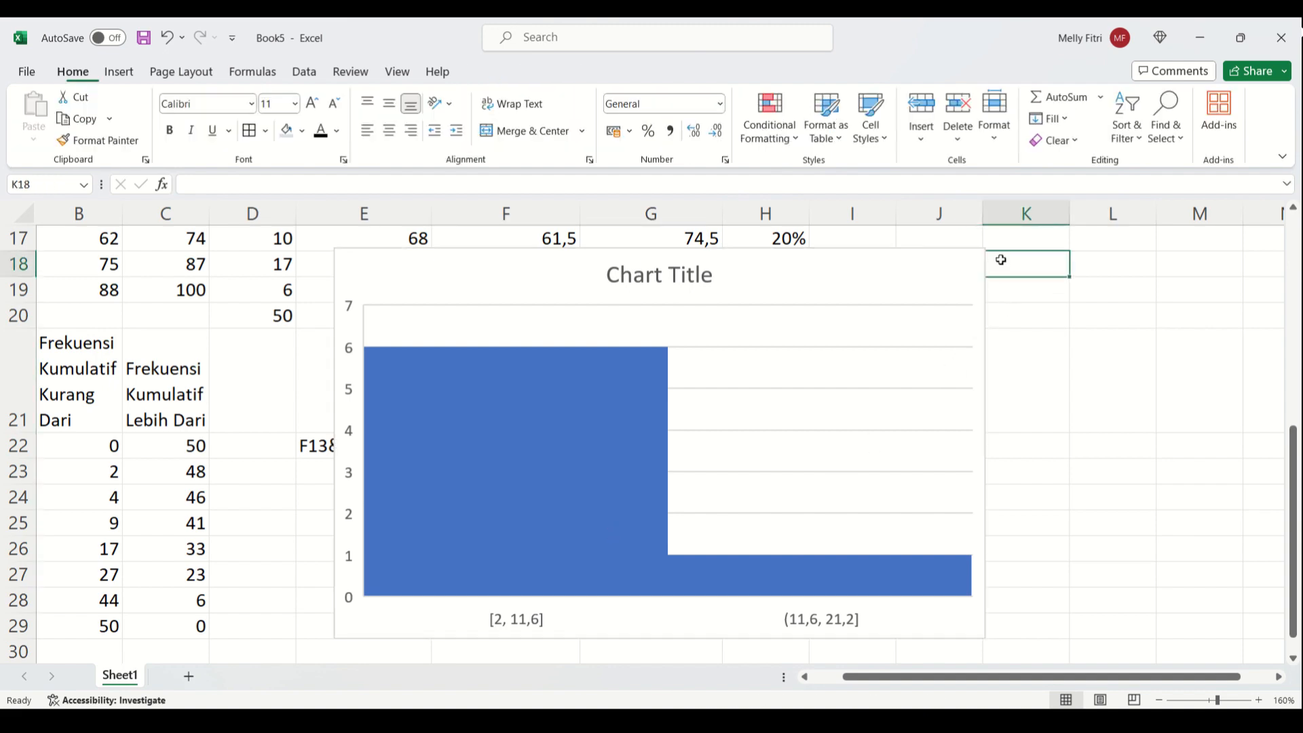
Set the histogram's horizontal axis bins to By Category.
click(964, 270)
double_click(975, 267)
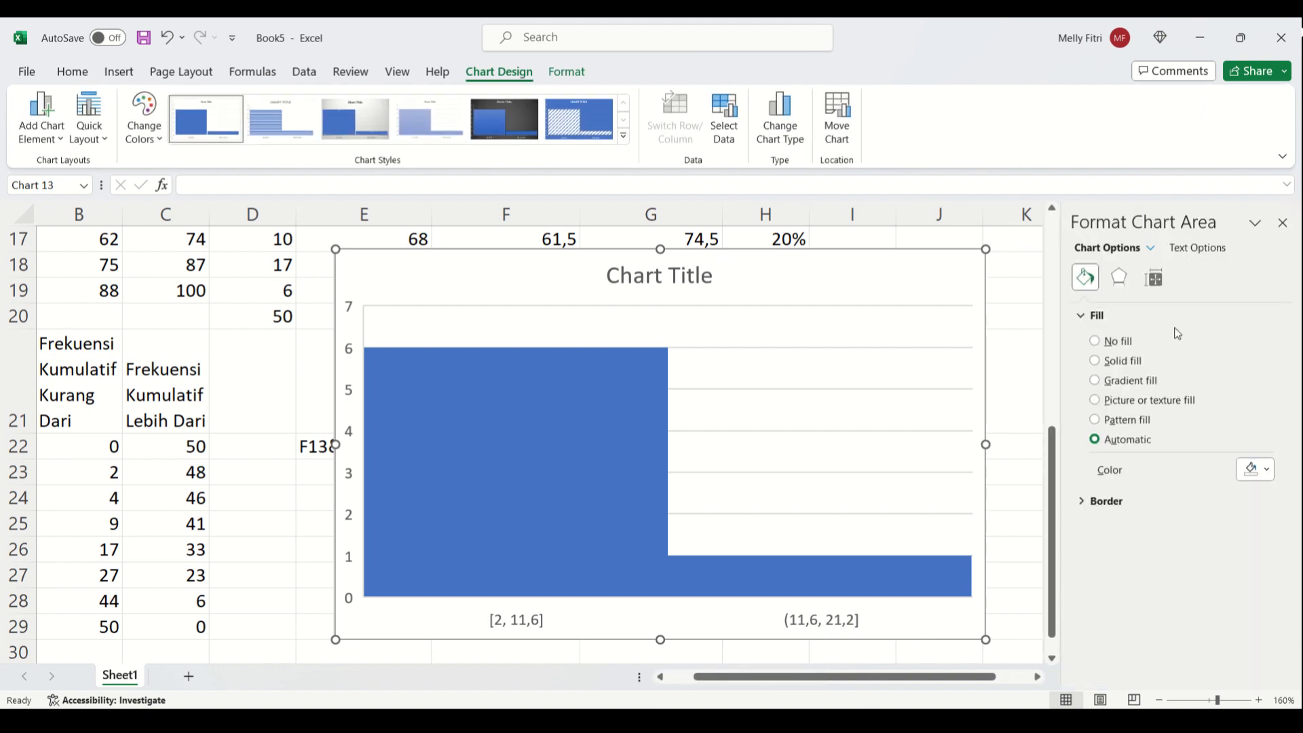
click(820, 625)
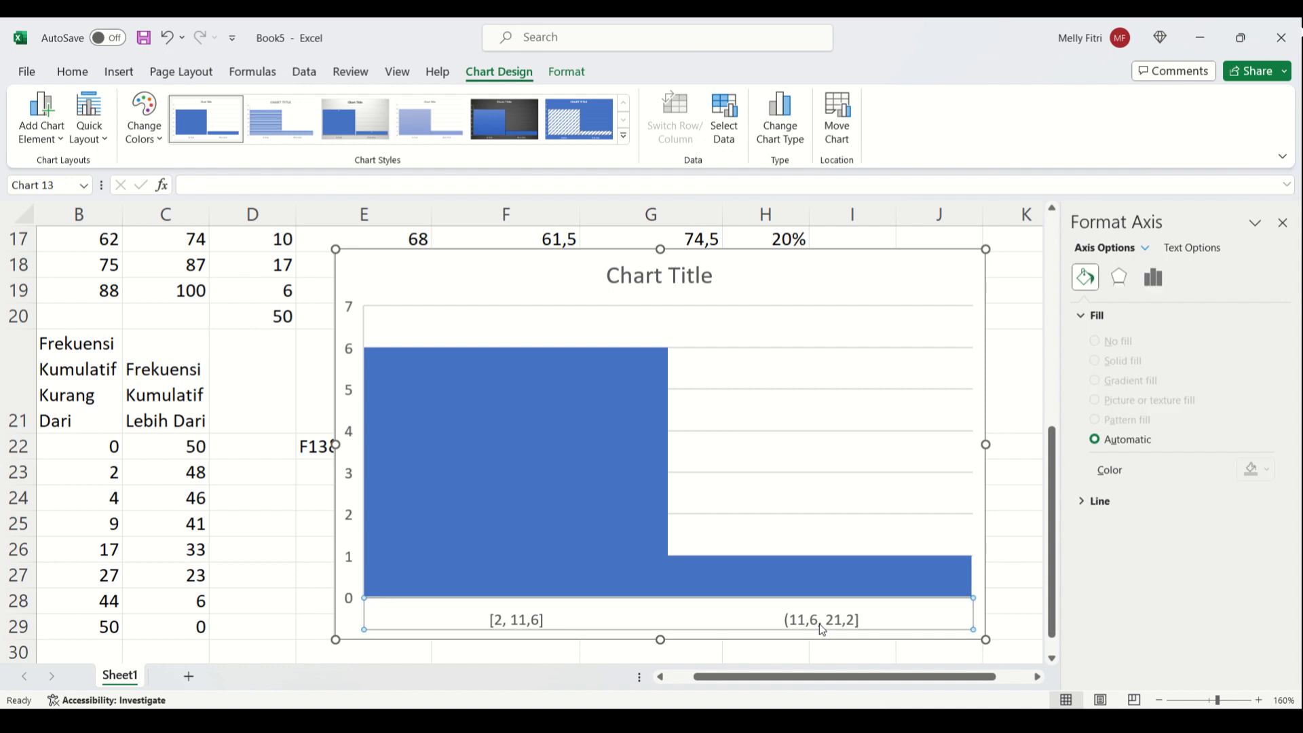
click(1162, 284)
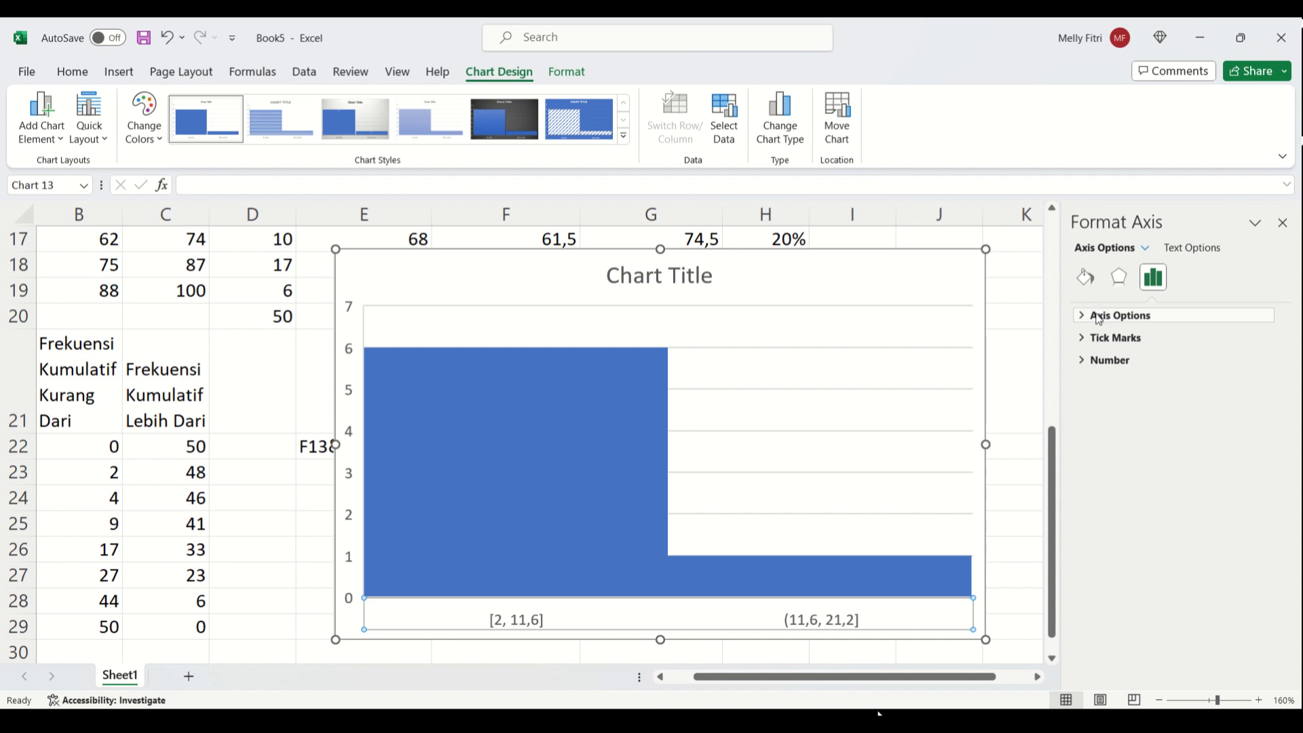
click(1086, 317)
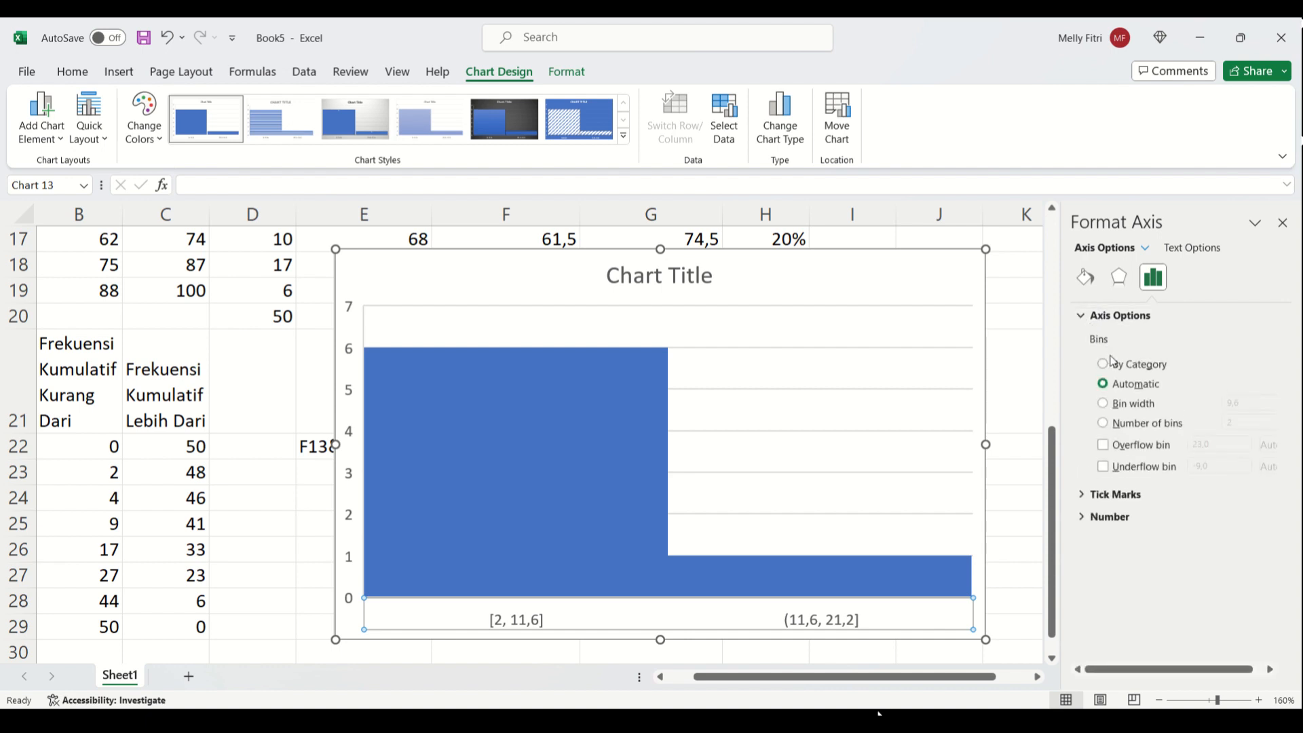
click(1113, 365)
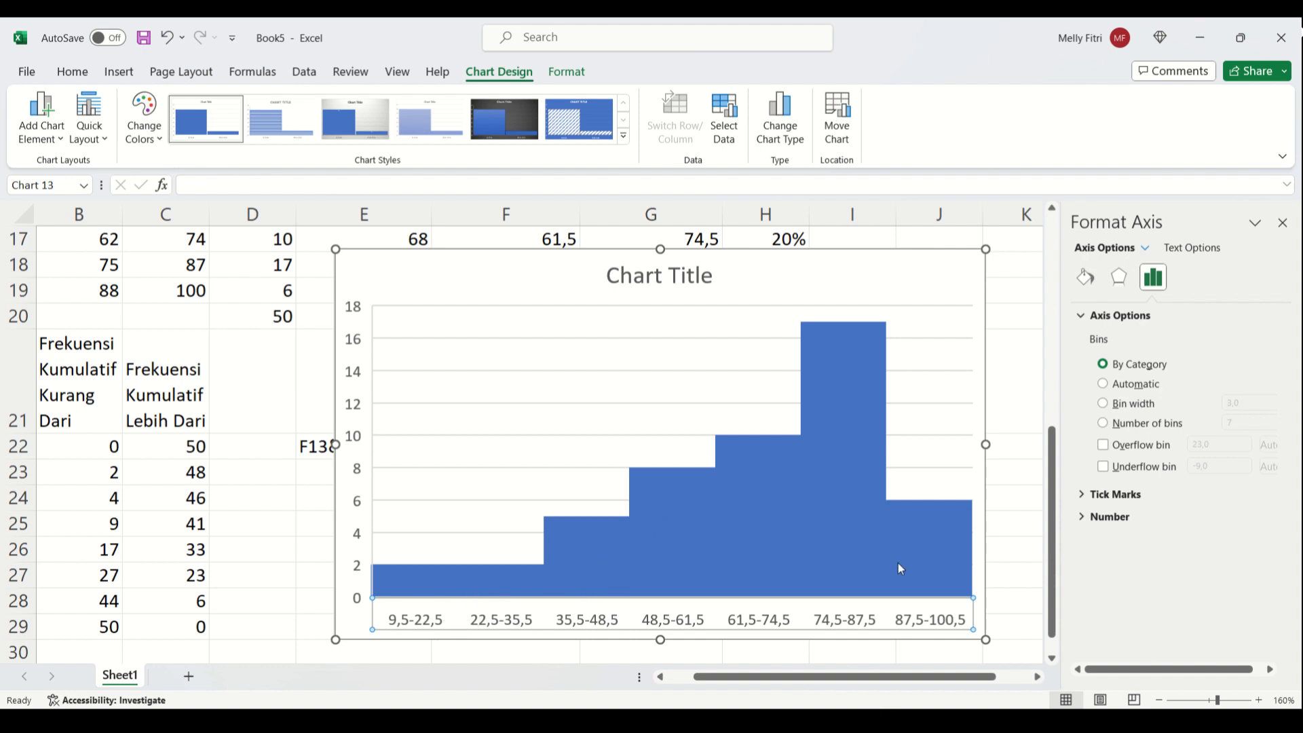
Move the histogram beside the Kategori / Kelas and Frekuensi table and shrink it to span roughly columns H to L, rows 21 to 28.
drag(500, 267, 898, 337)
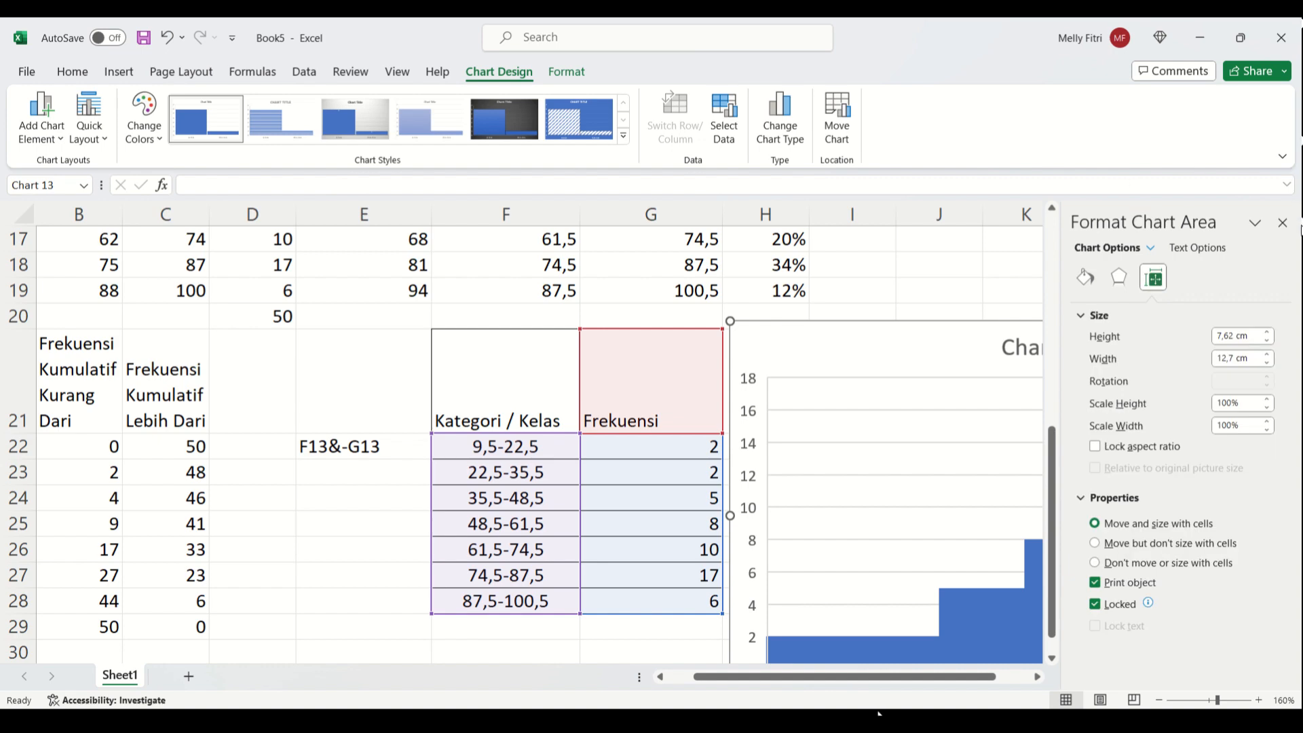
click(1287, 227)
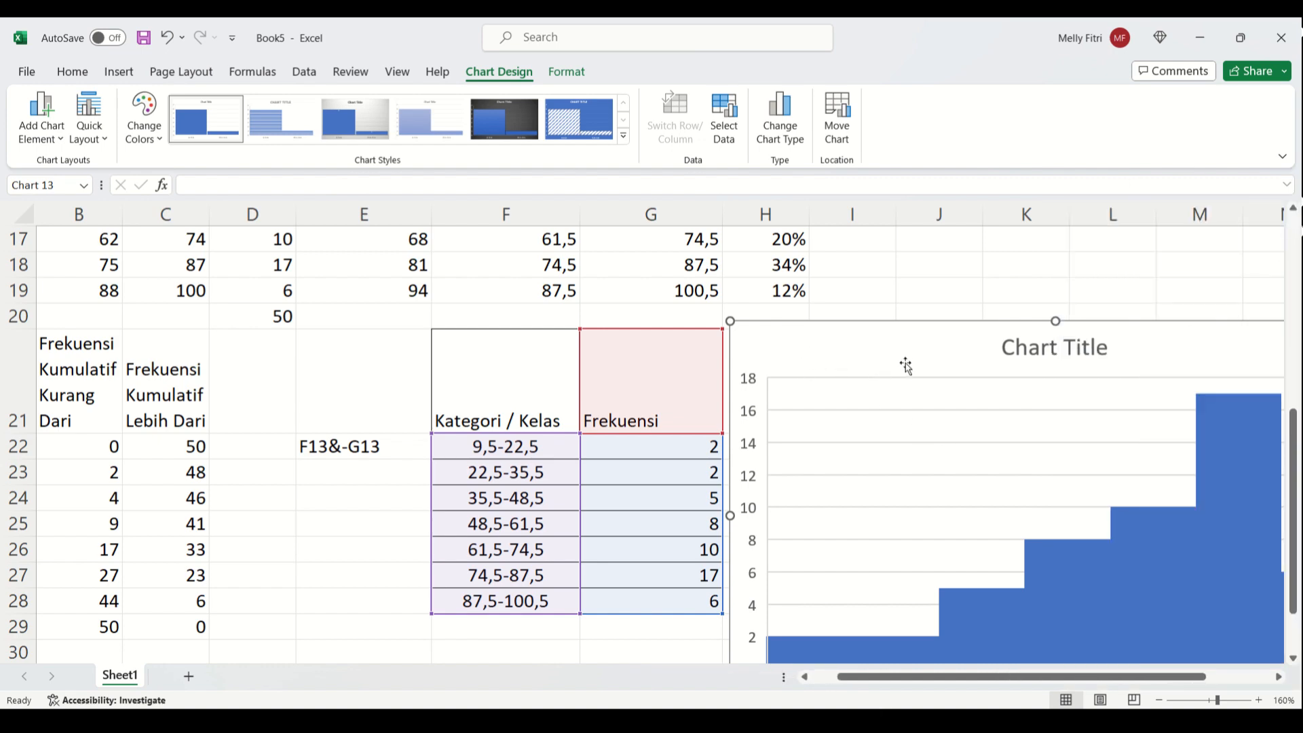
drag(905, 364, 770, 348)
drag(1247, 307, 1030, 358)
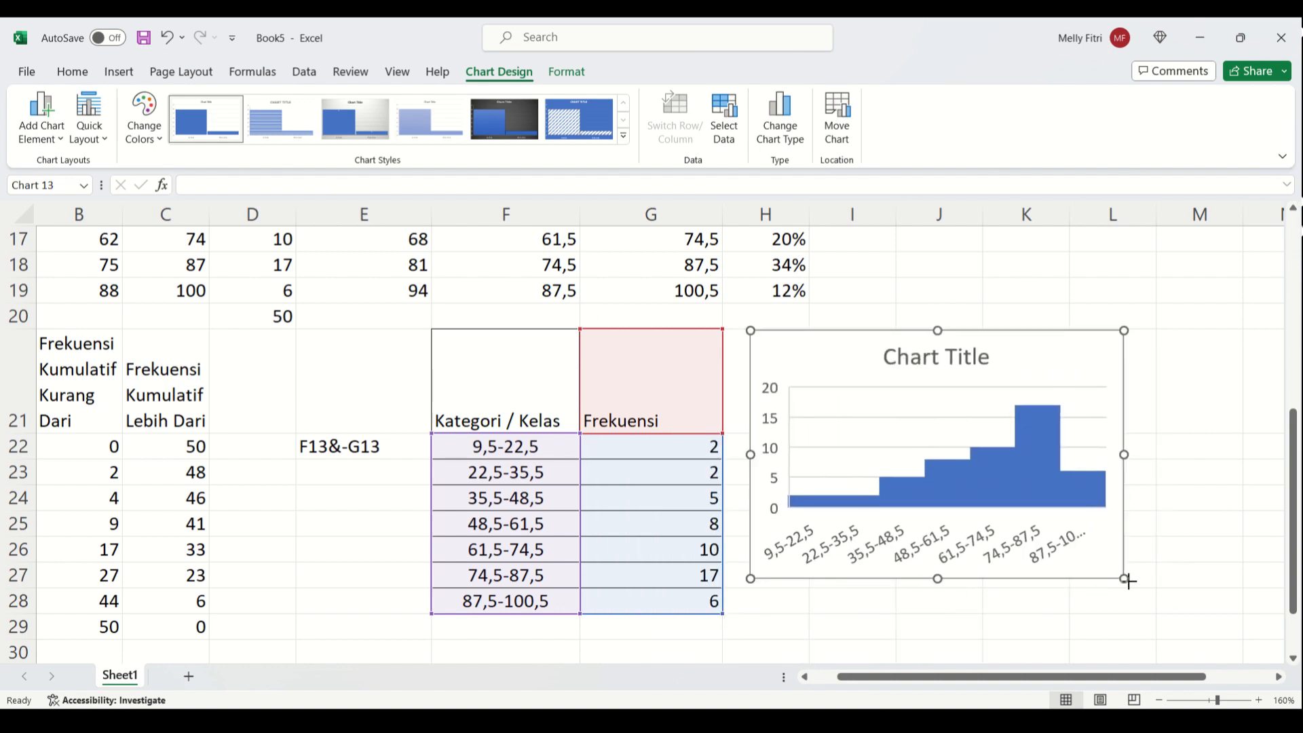
drag(1125, 581, 1164, 610)
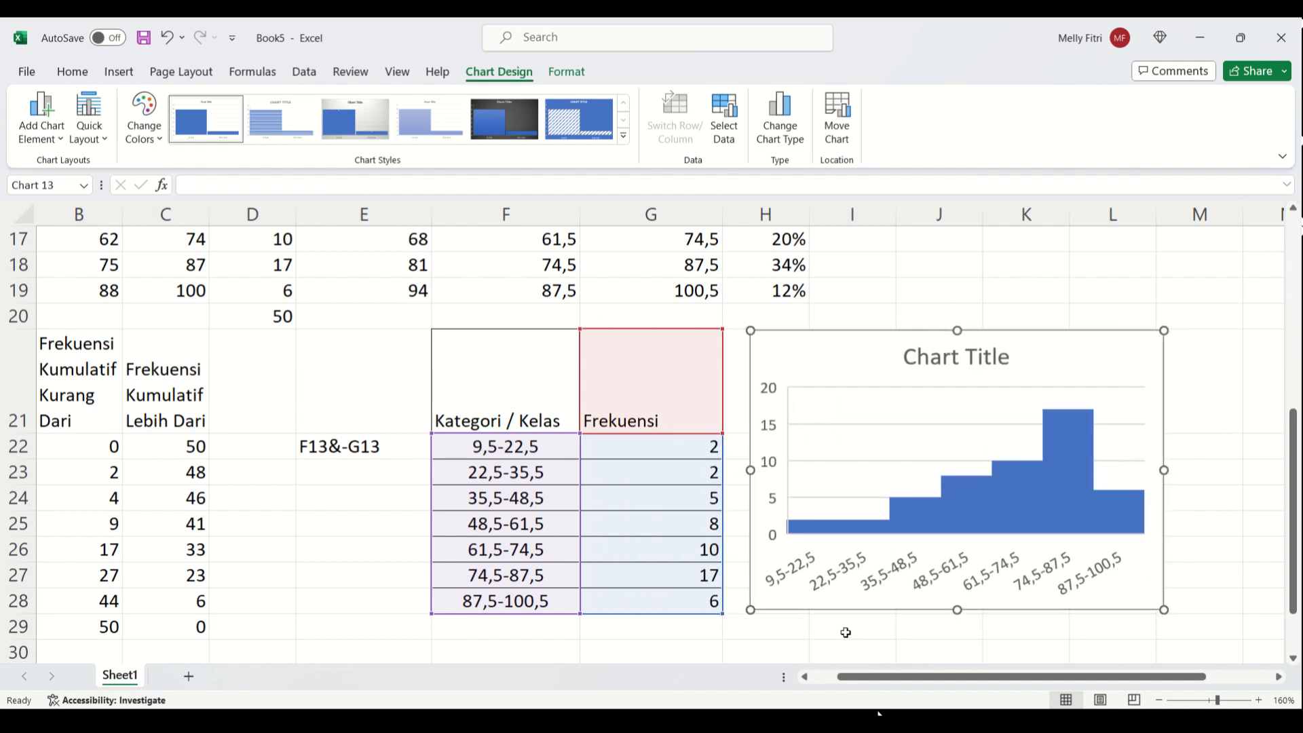
Apply the chart style with the dark grey gradient background to the histogram.
click(812, 532)
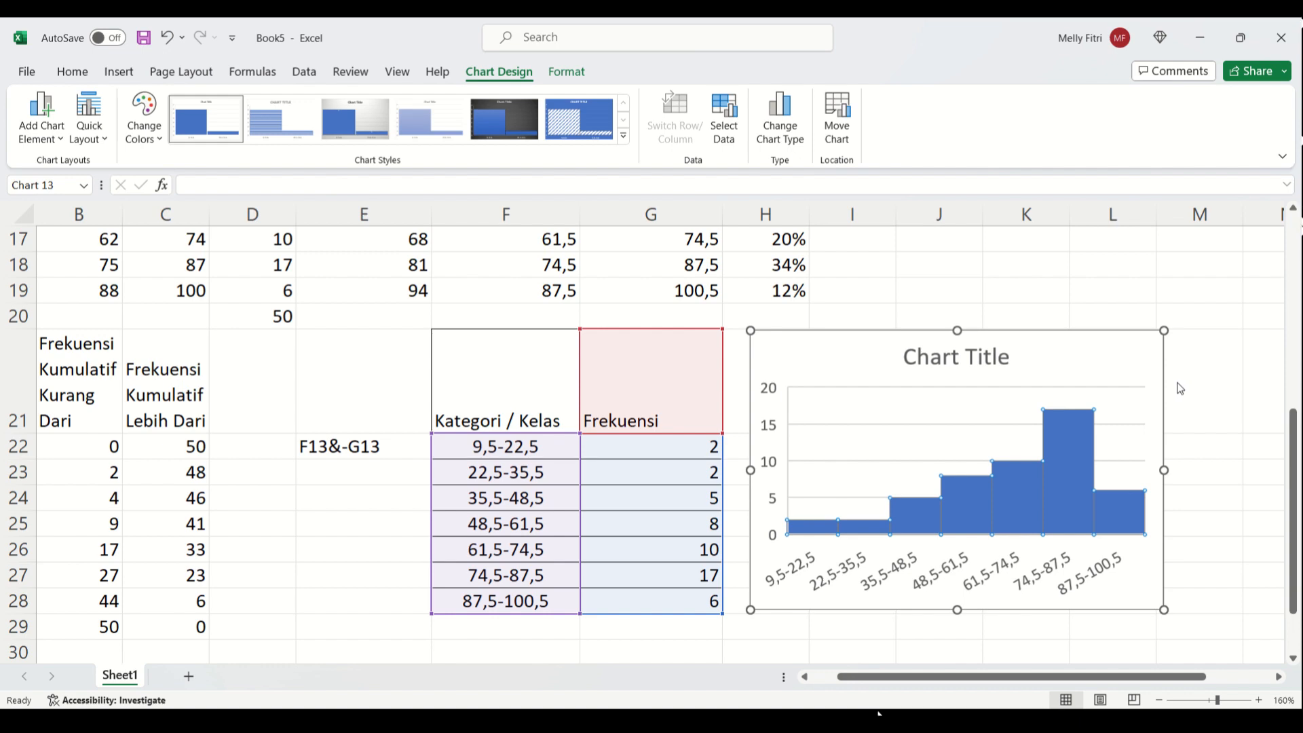
click(640, 552)
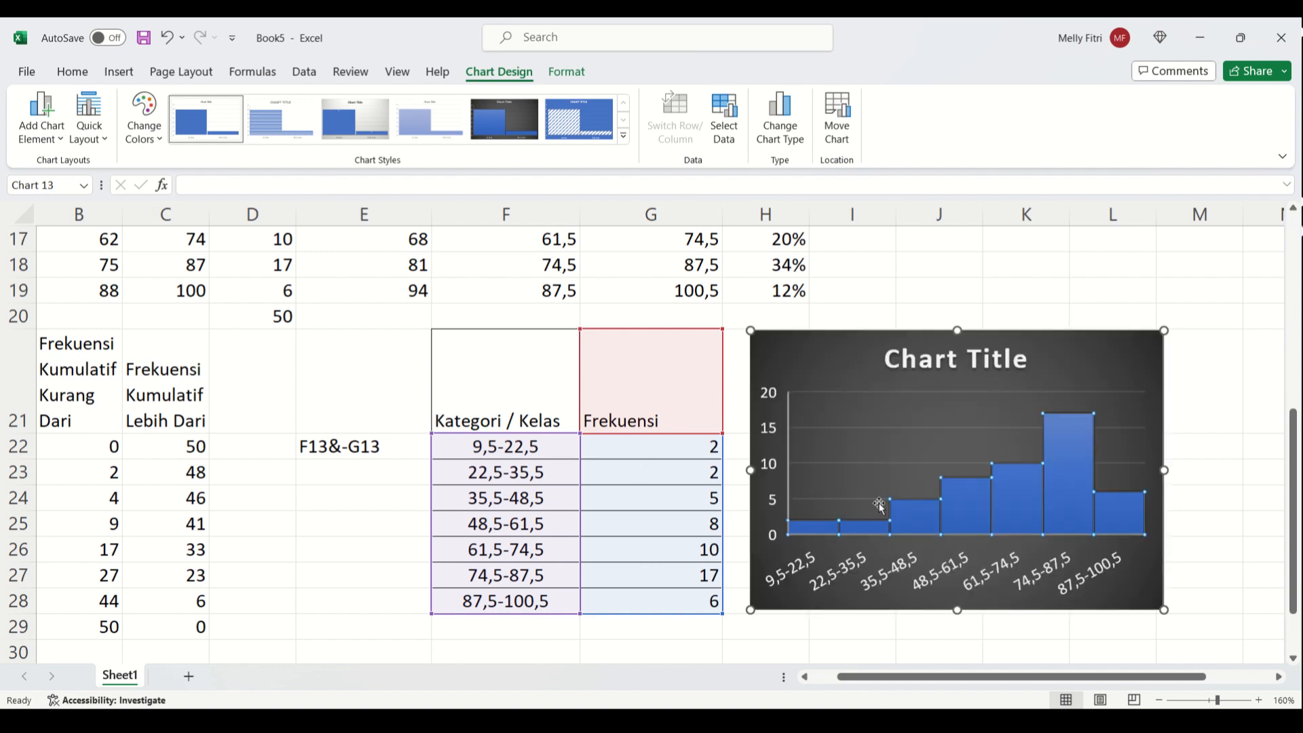
Examine the horizontal axis's text fill, outline, effects, text box, bin and number format settings.
click(786, 588)
double_click(784, 581)
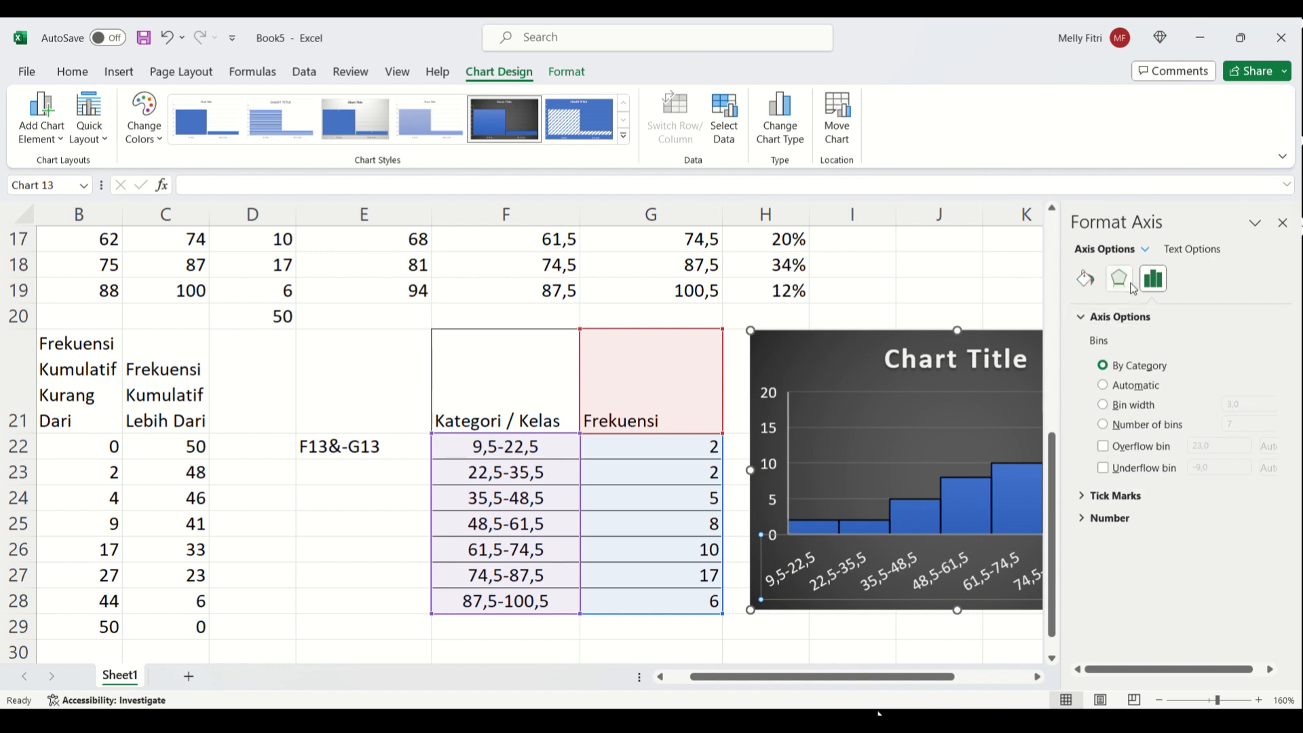
click(1181, 250)
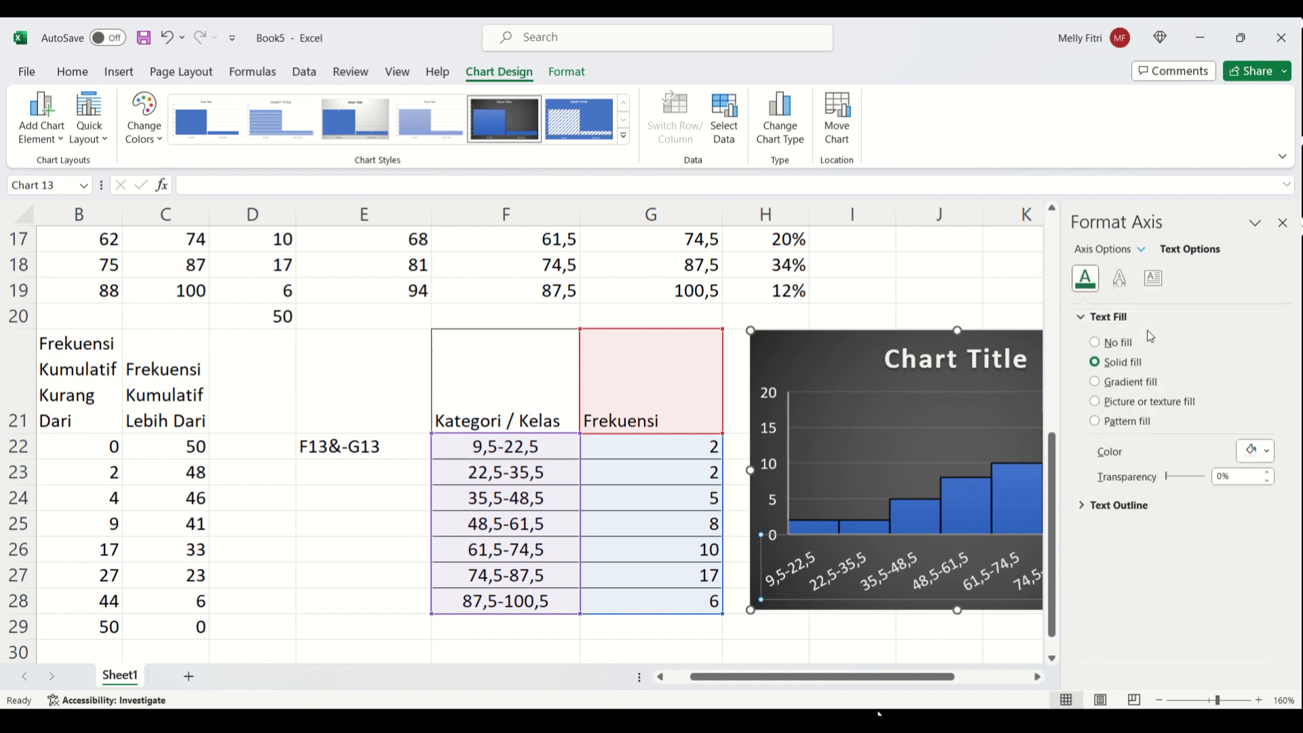
click(1120, 507)
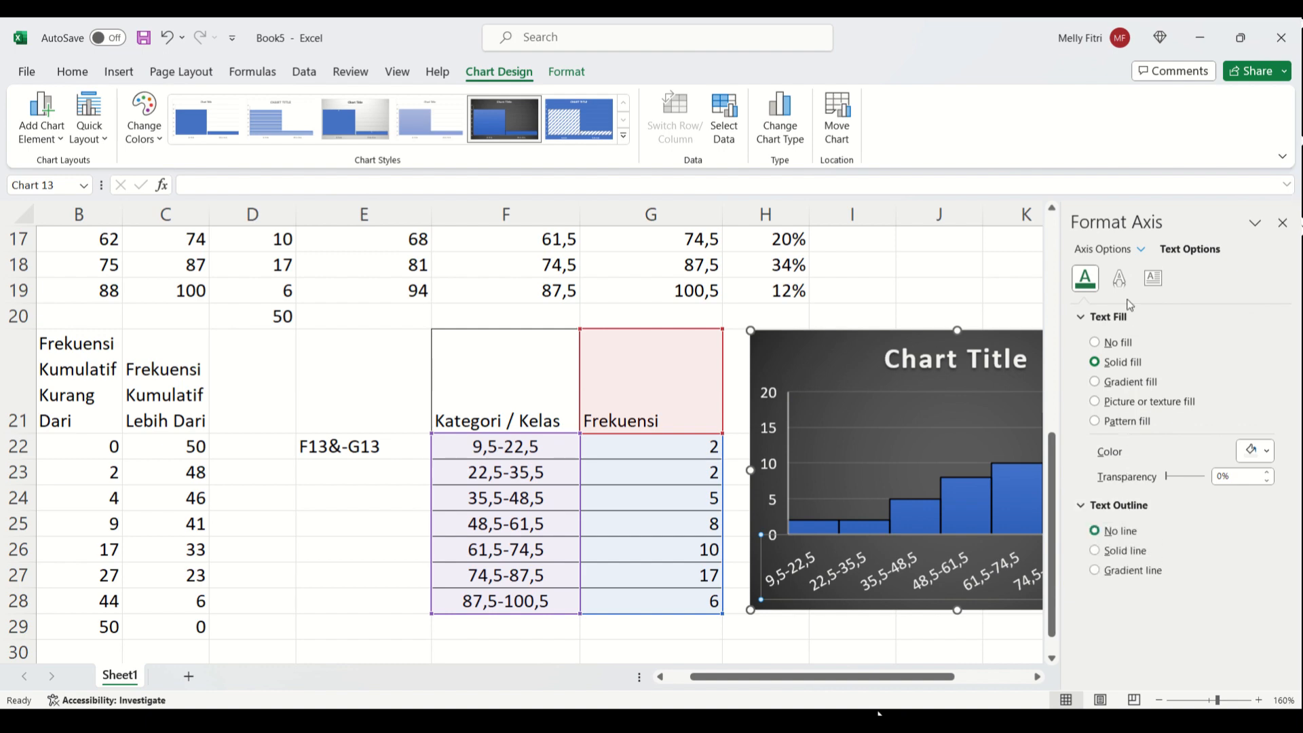
click(1119, 278)
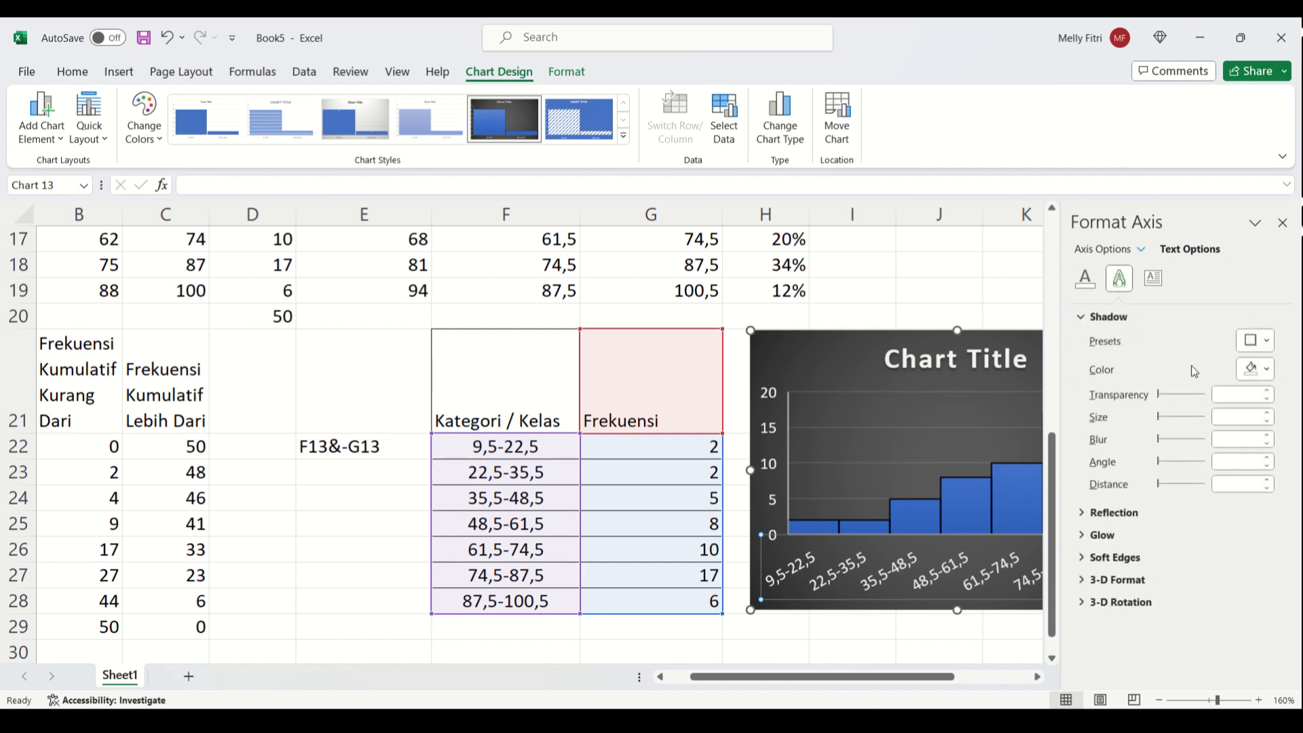
click(1154, 279)
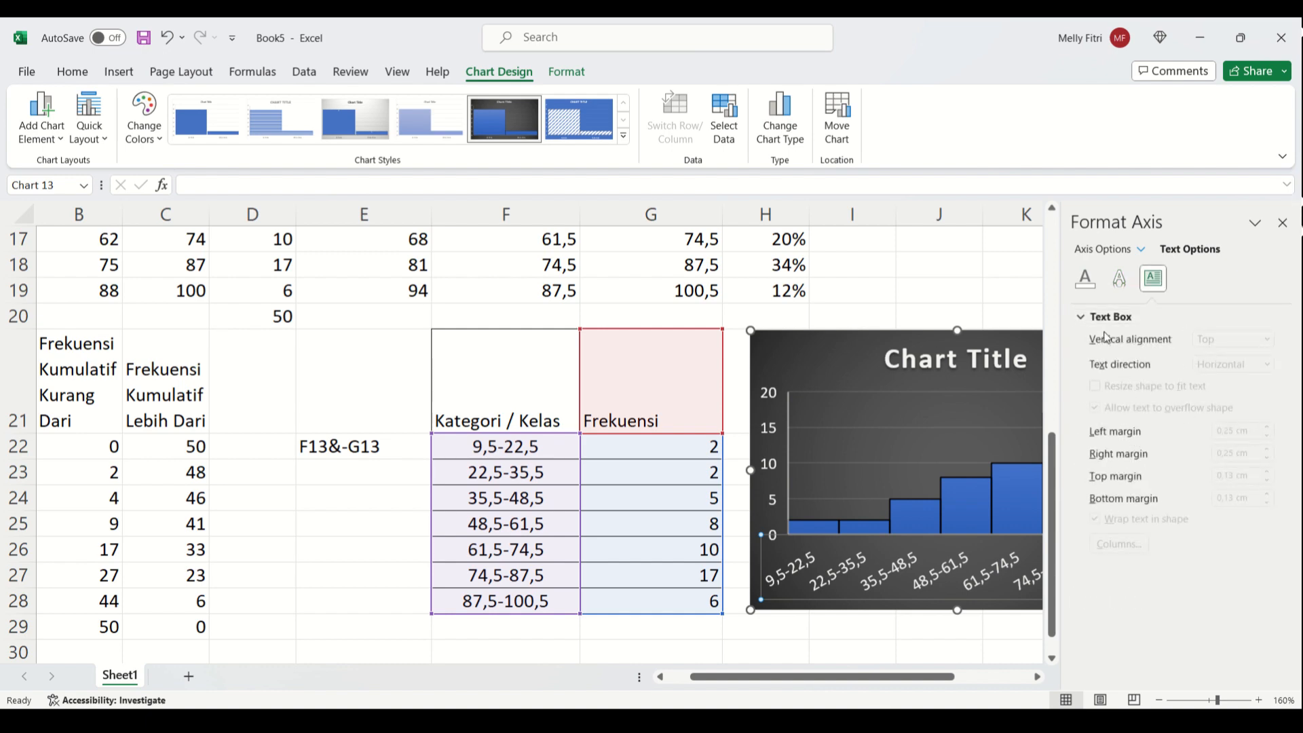
click(1117, 252)
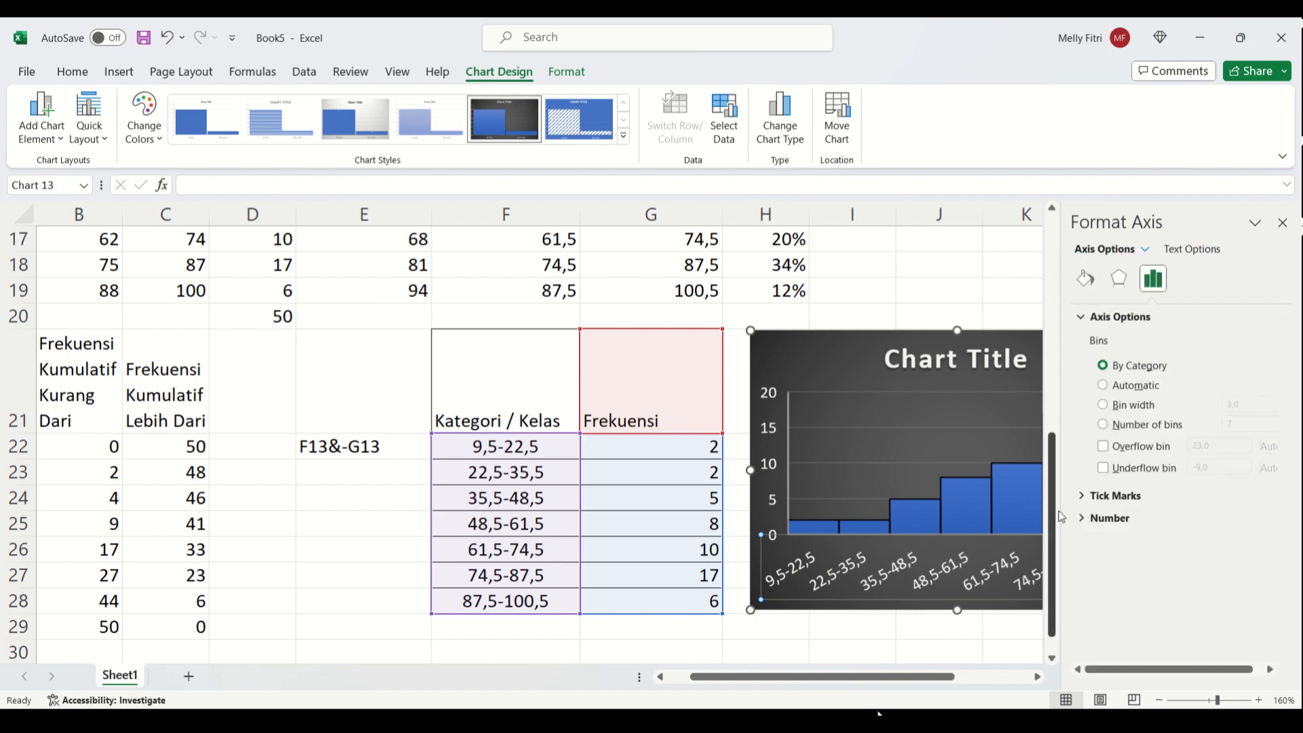
click(1132, 516)
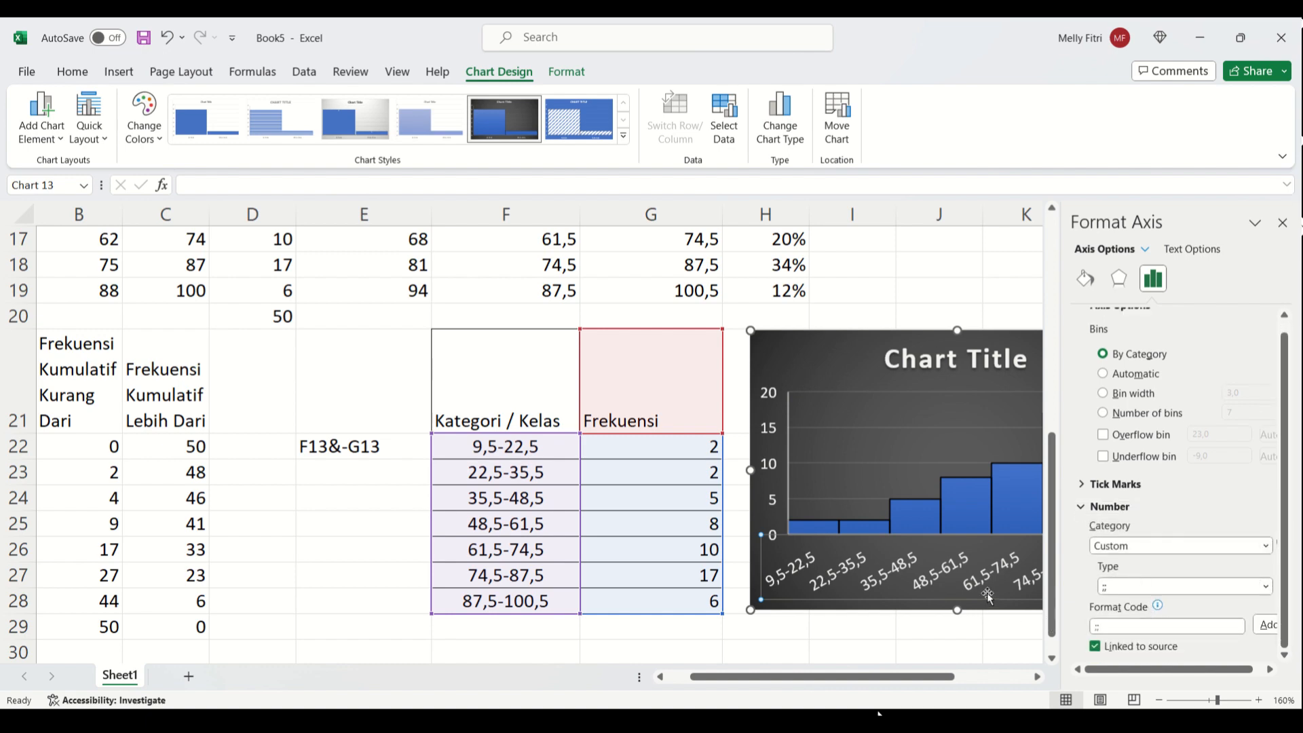
Reduce the font size of the histogram's horizontal axis labels to 6 and dismiss the axis formatting options.
click(961, 576)
click(937, 580)
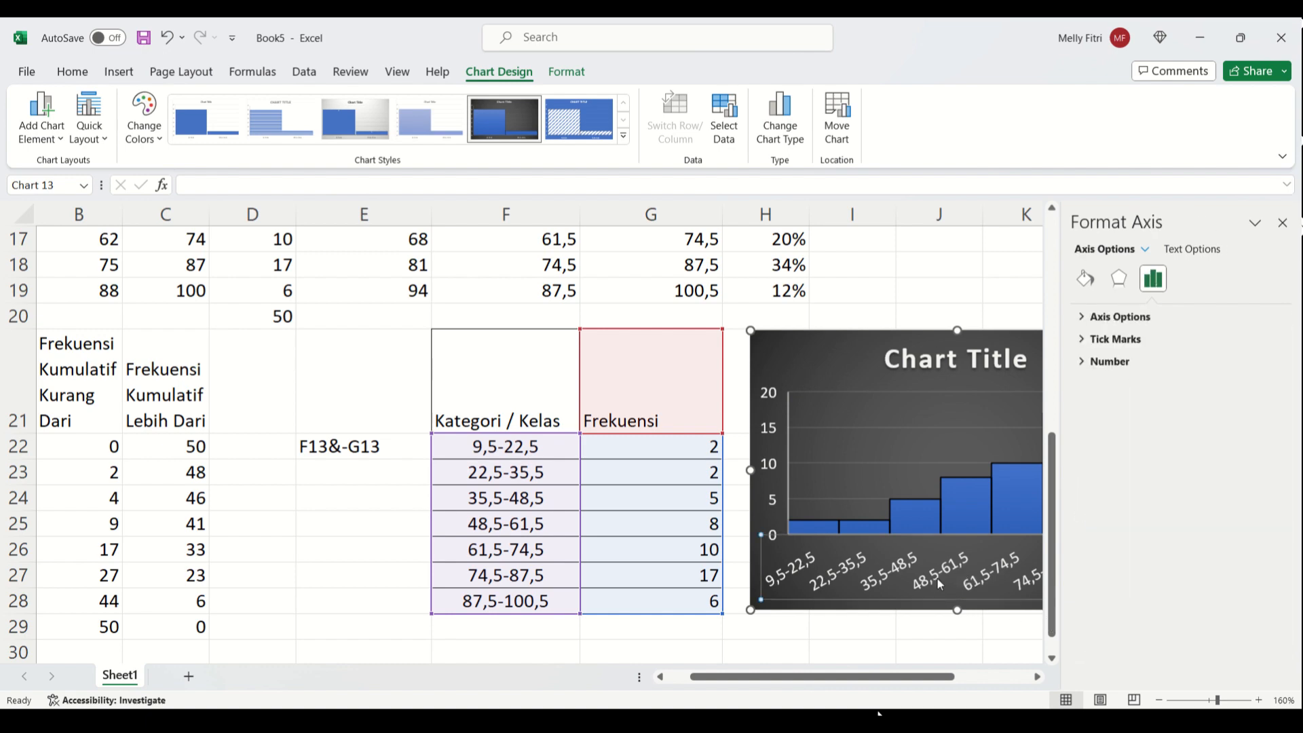
click(72, 72)
click(335, 103)
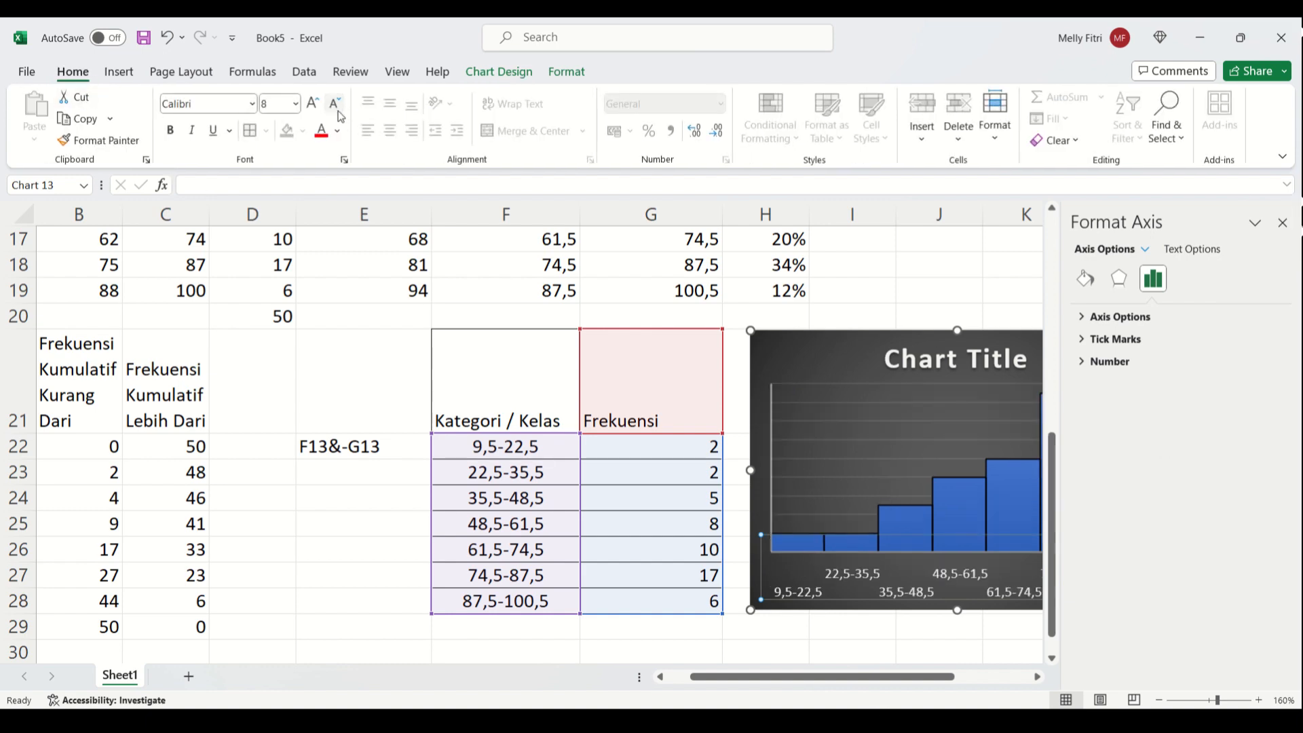
click(336, 104)
click(335, 104)
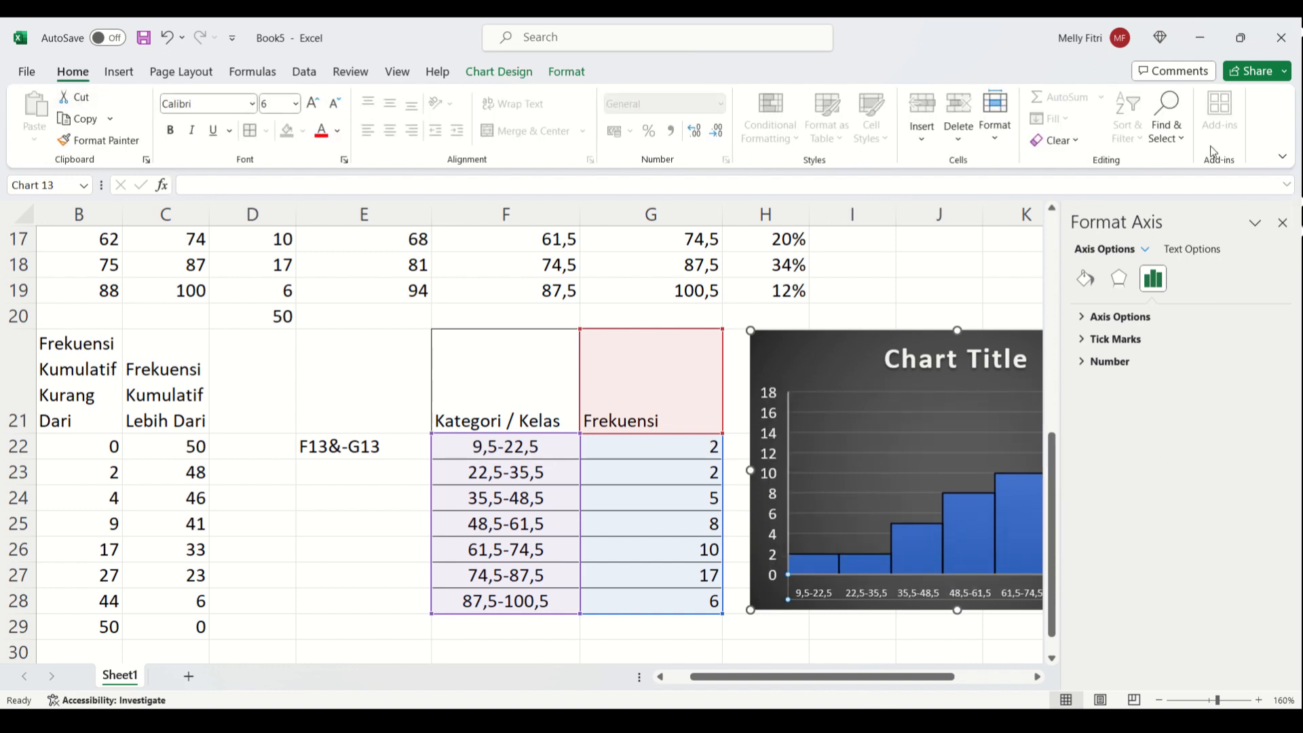
click(1283, 223)
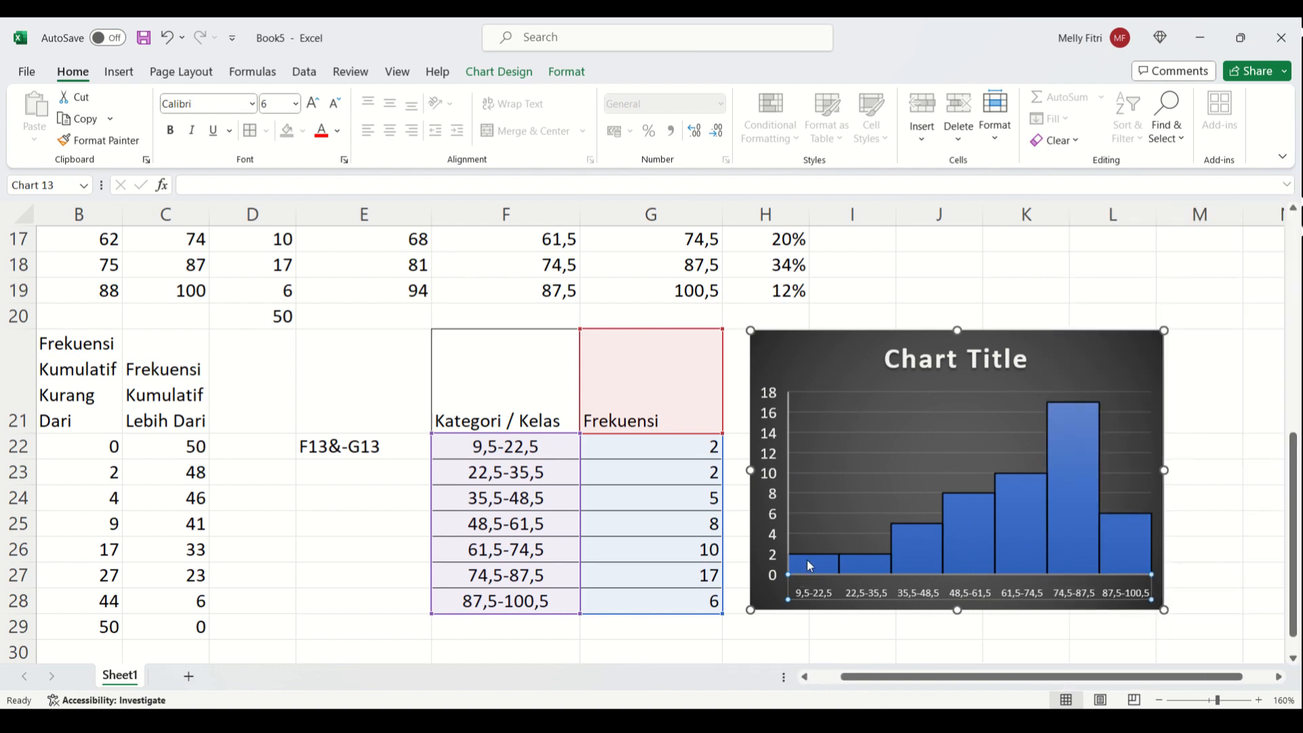
Replace the chart title with Histogram, then dismiss the title formatting options and deselect the chart.
click(904, 355)
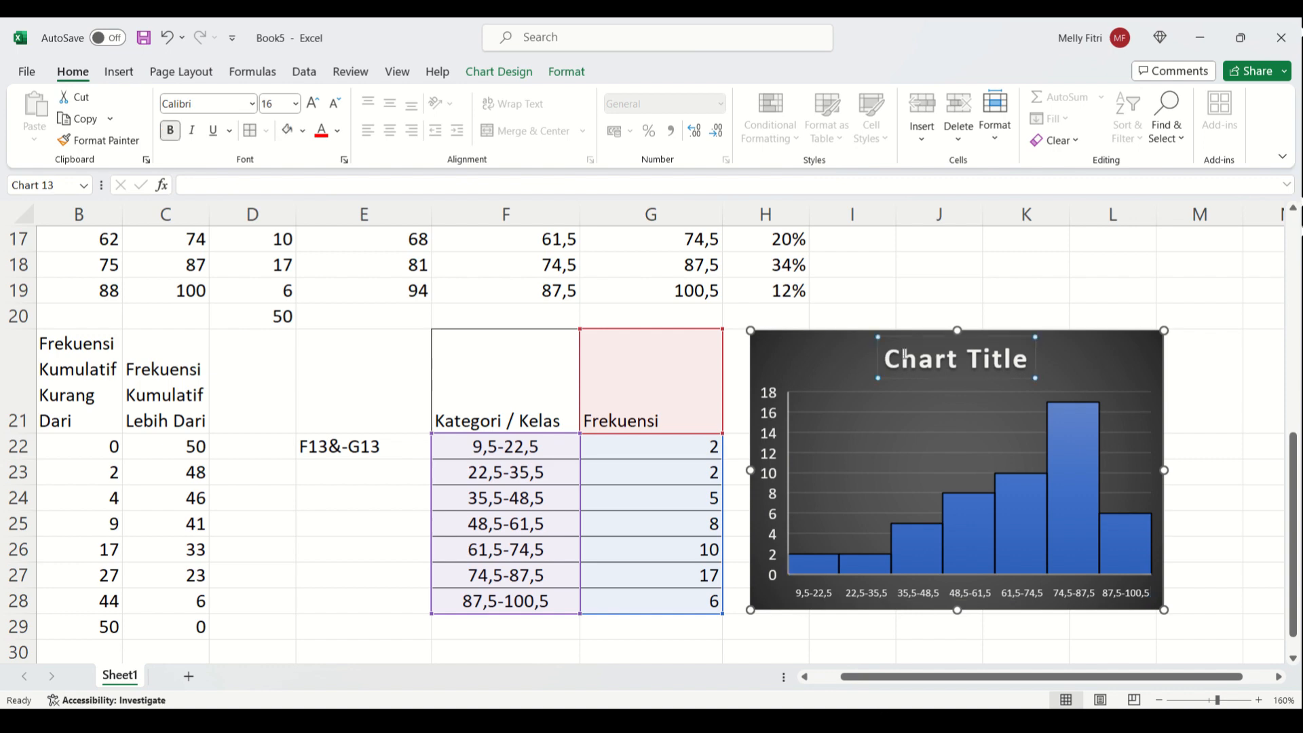
double_click(905, 354)
key(ctrl+a)
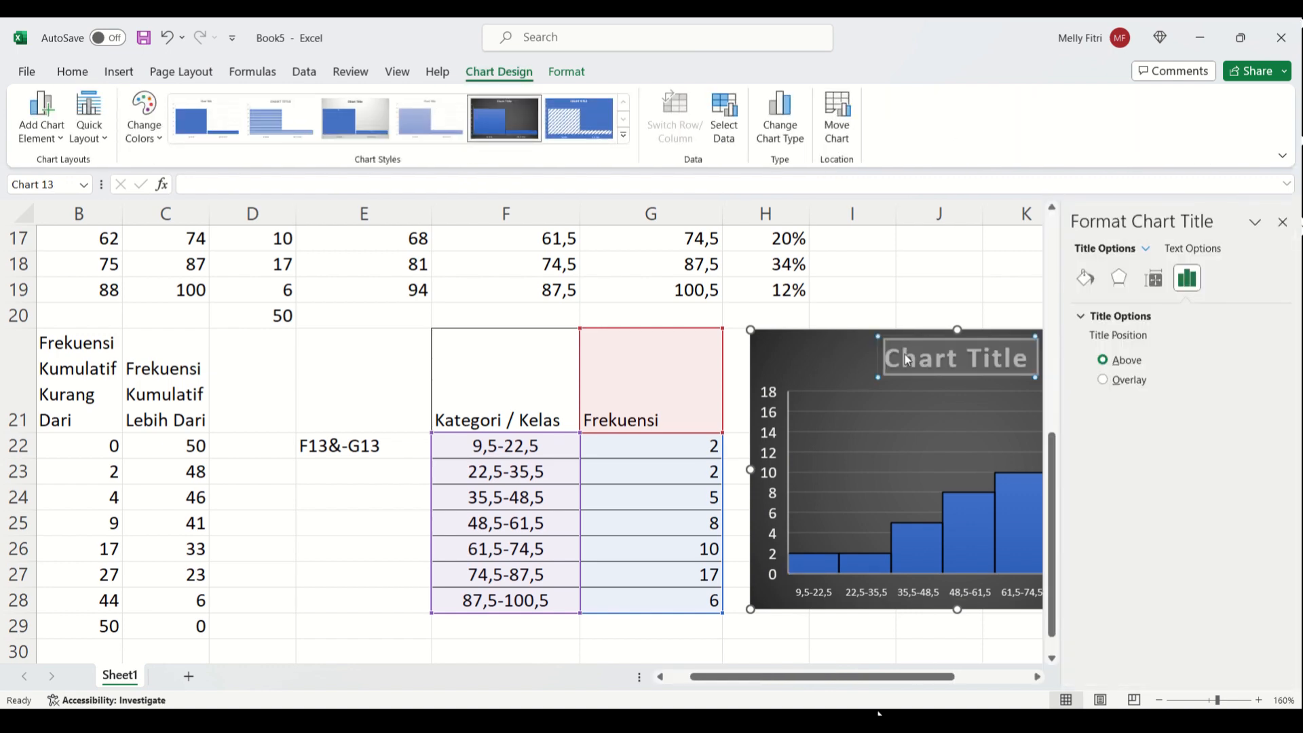
text(Histogram)
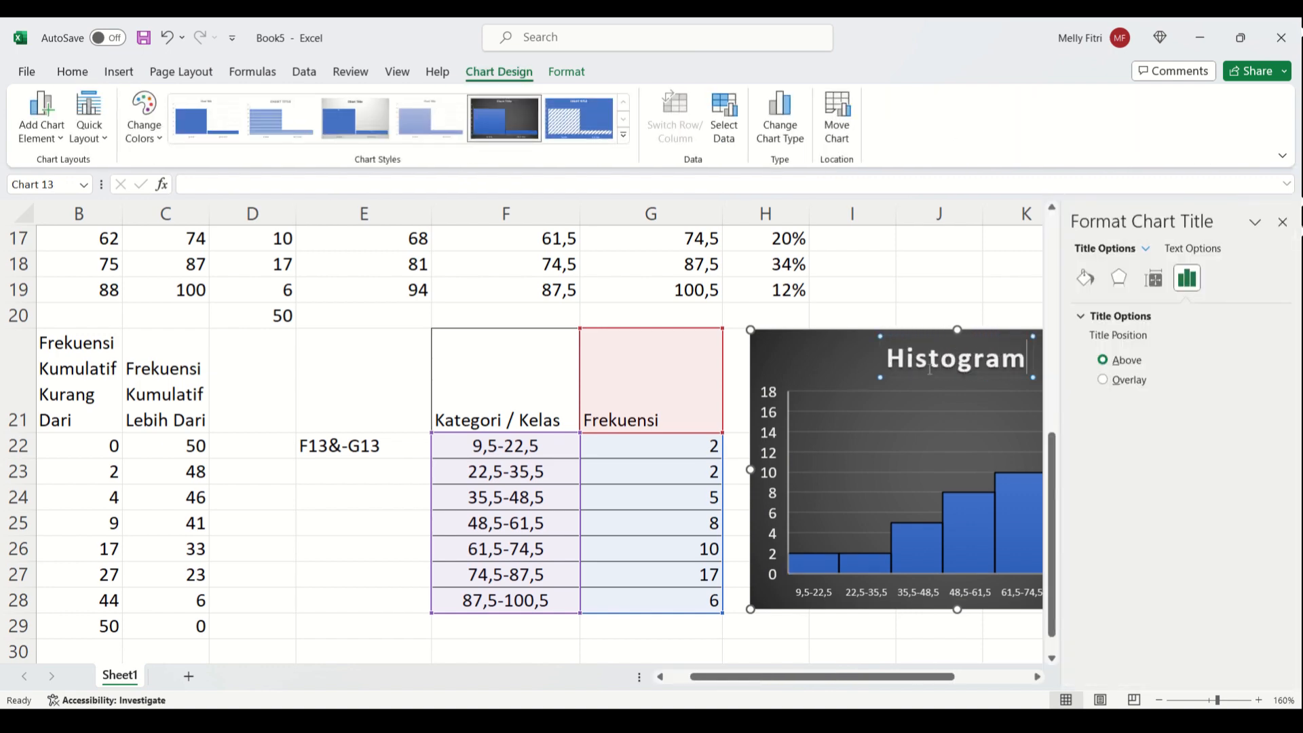
click(1282, 222)
click(1114, 264)
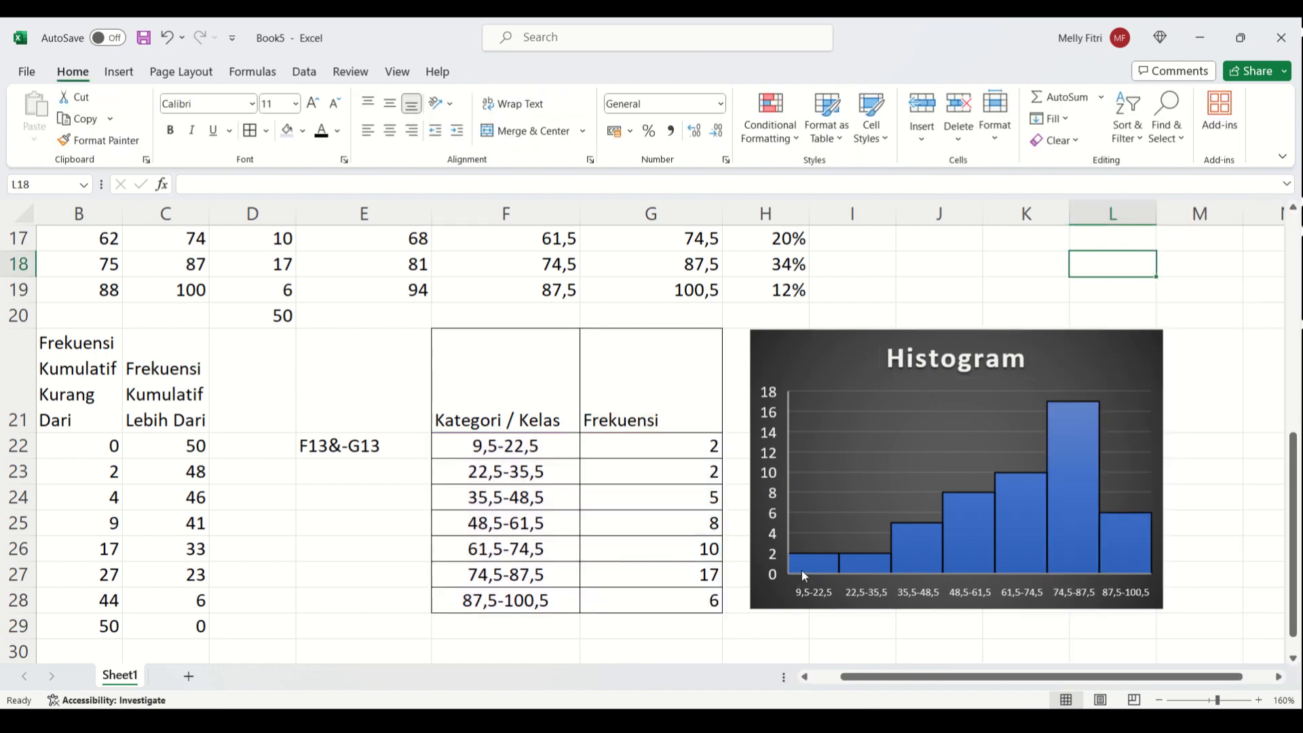
Compare the class labels and frequencies in F22:G28 with the histogram's bars, then review the source table above.
click(807, 644)
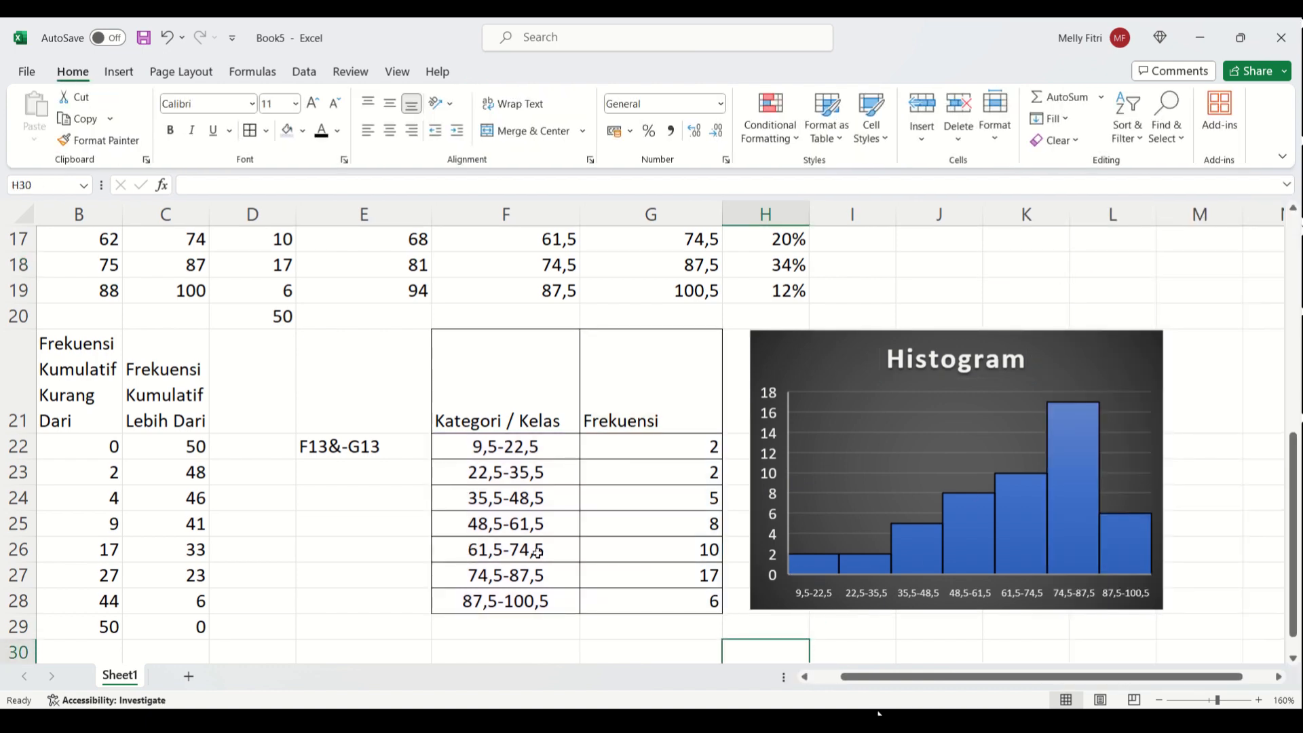
click(501, 448)
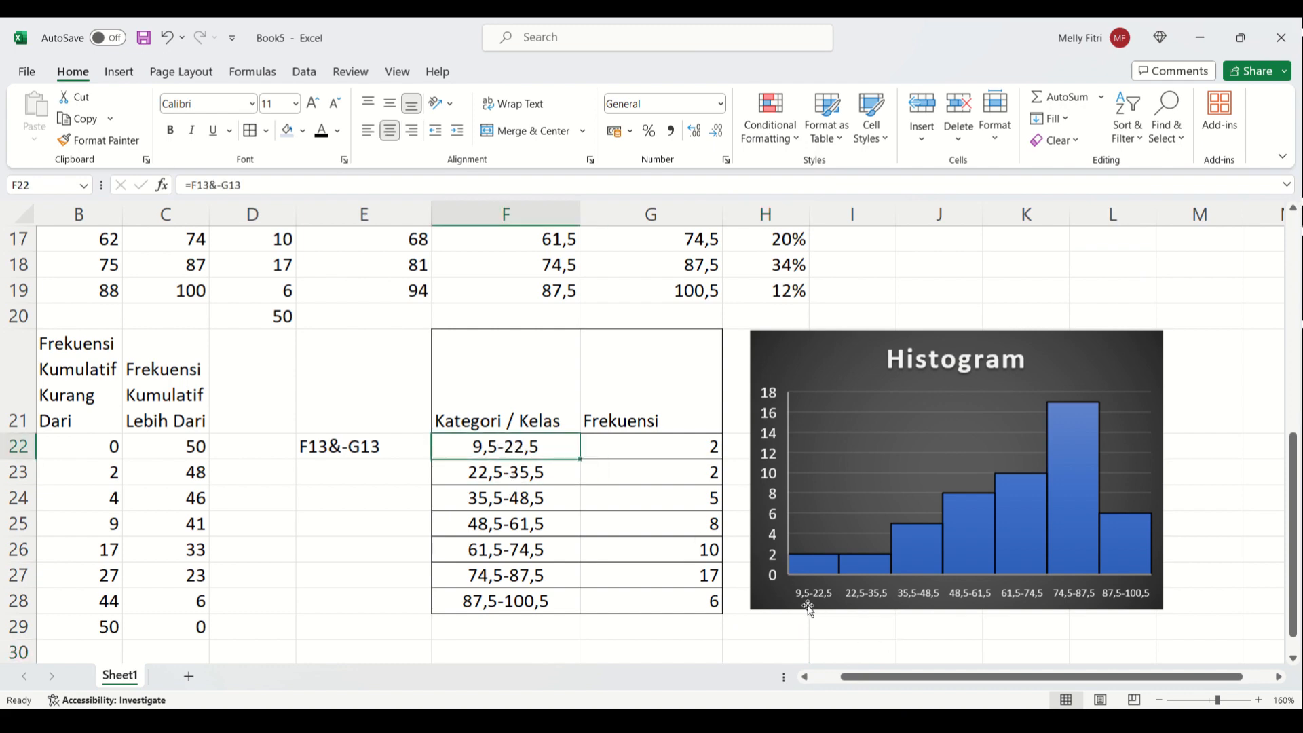
click(666, 448)
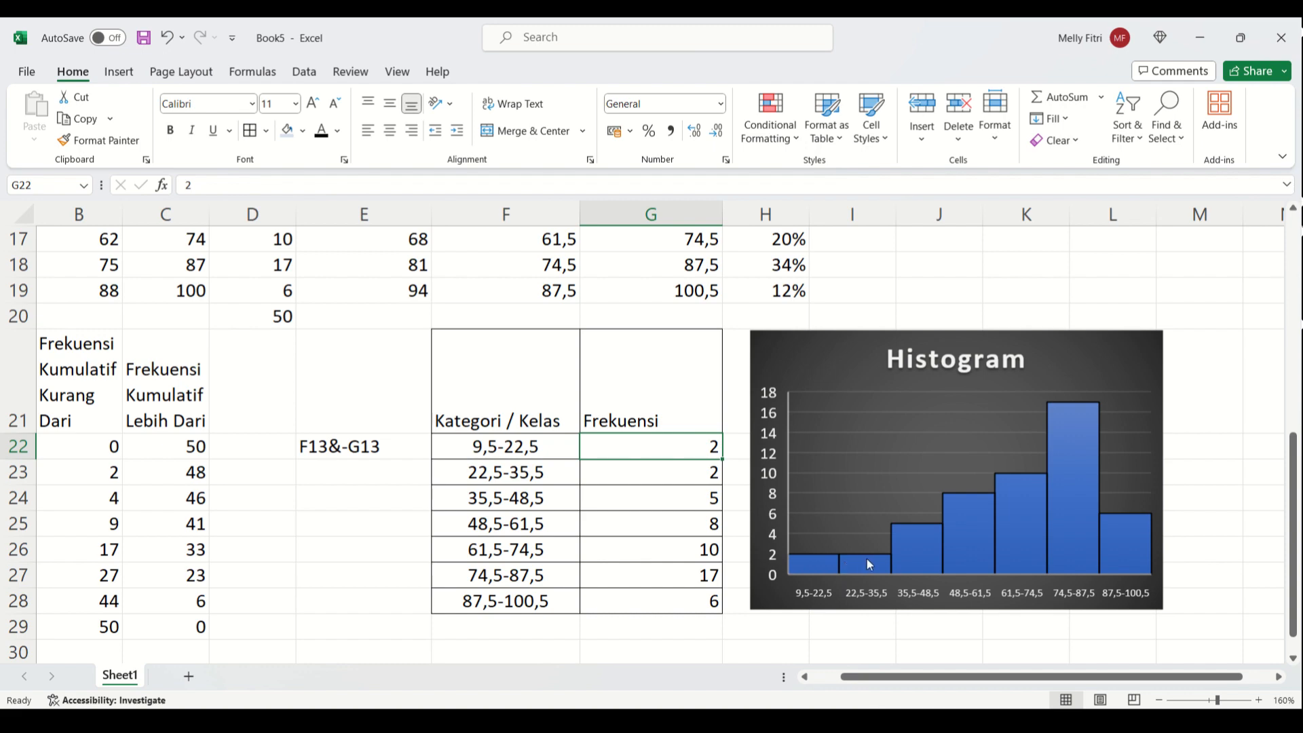
click(706, 501)
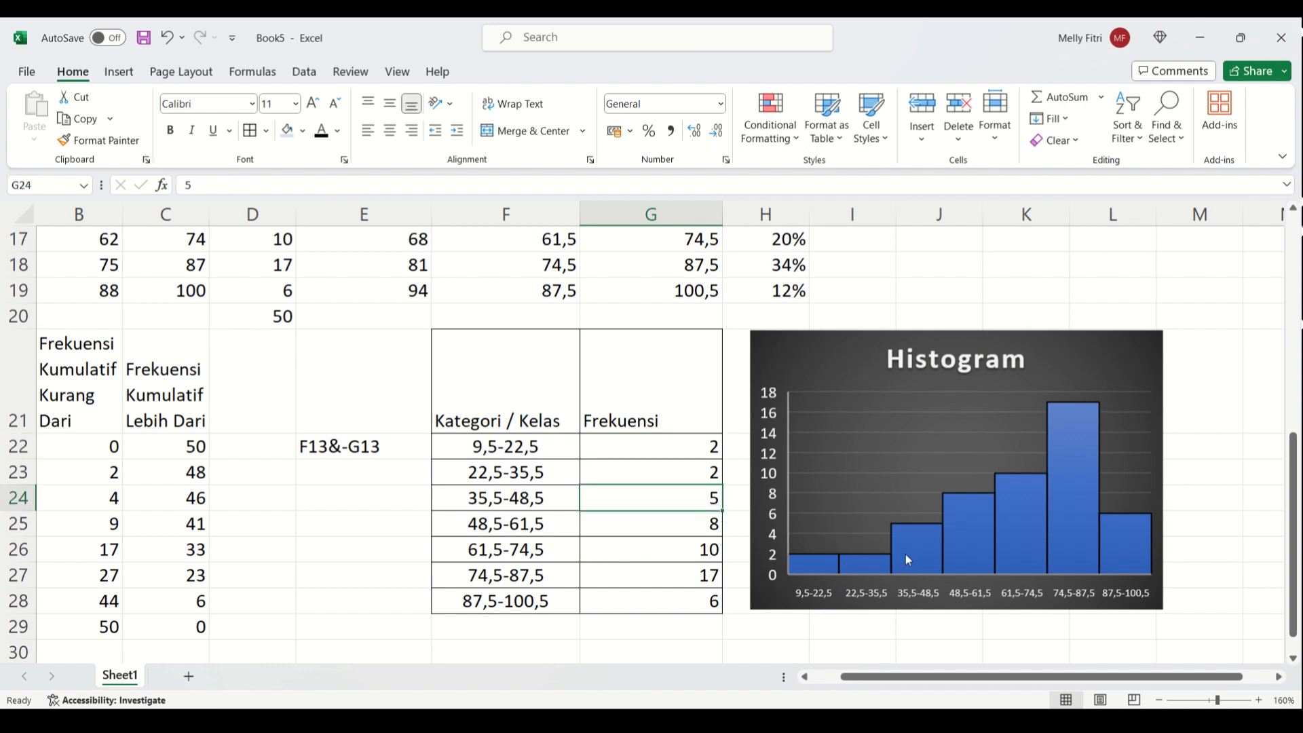
click(922, 551)
click(689, 527)
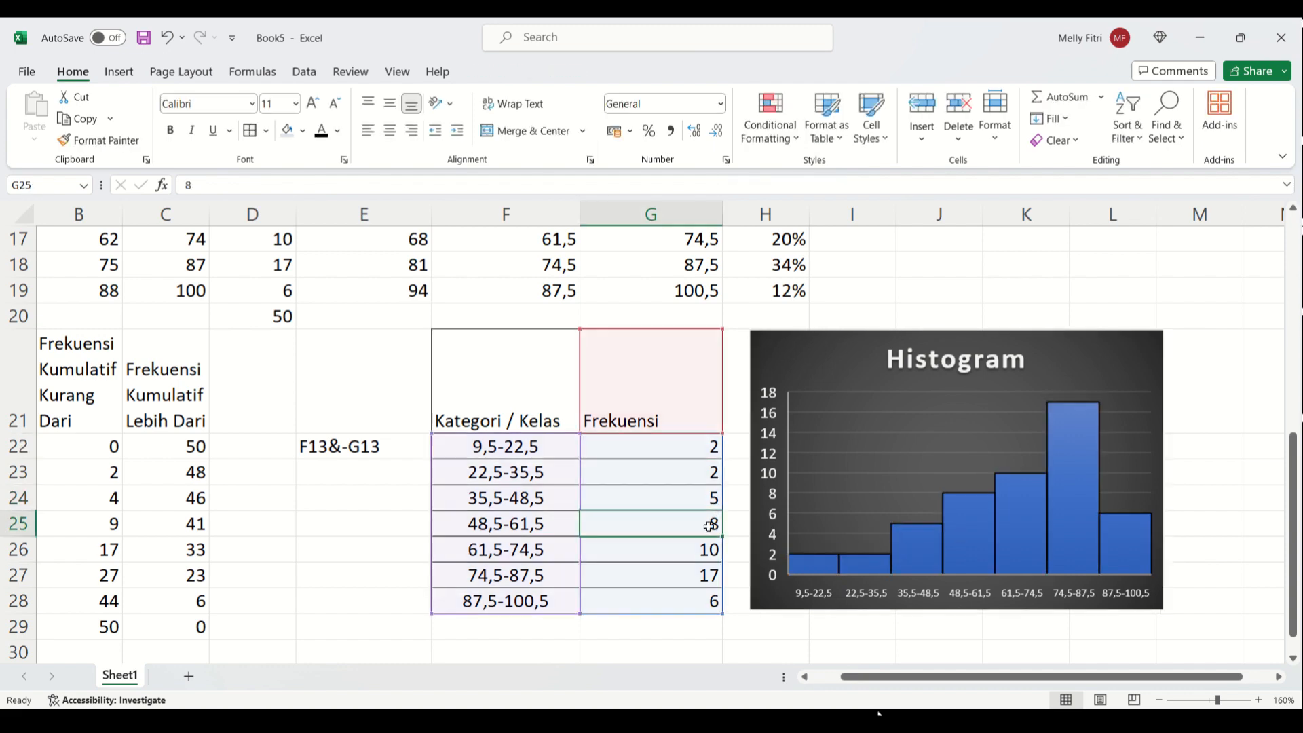
click(680, 575)
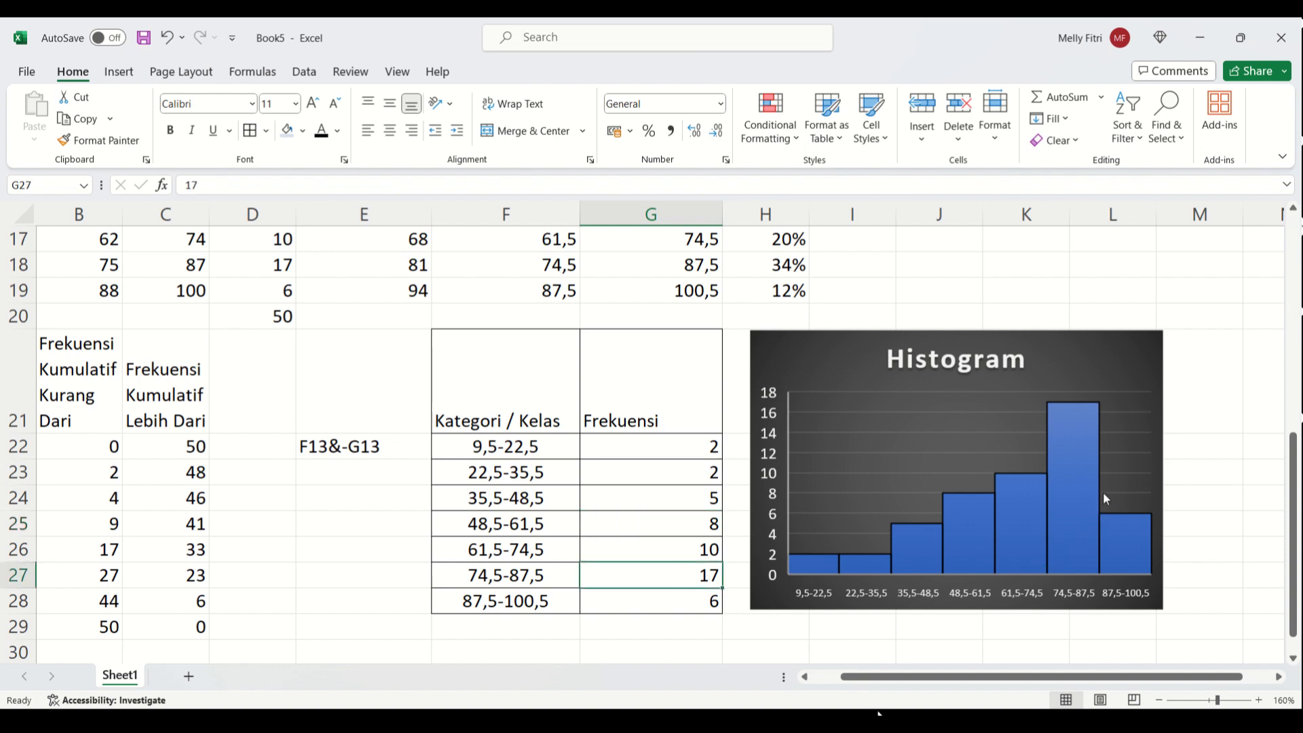
click(1069, 444)
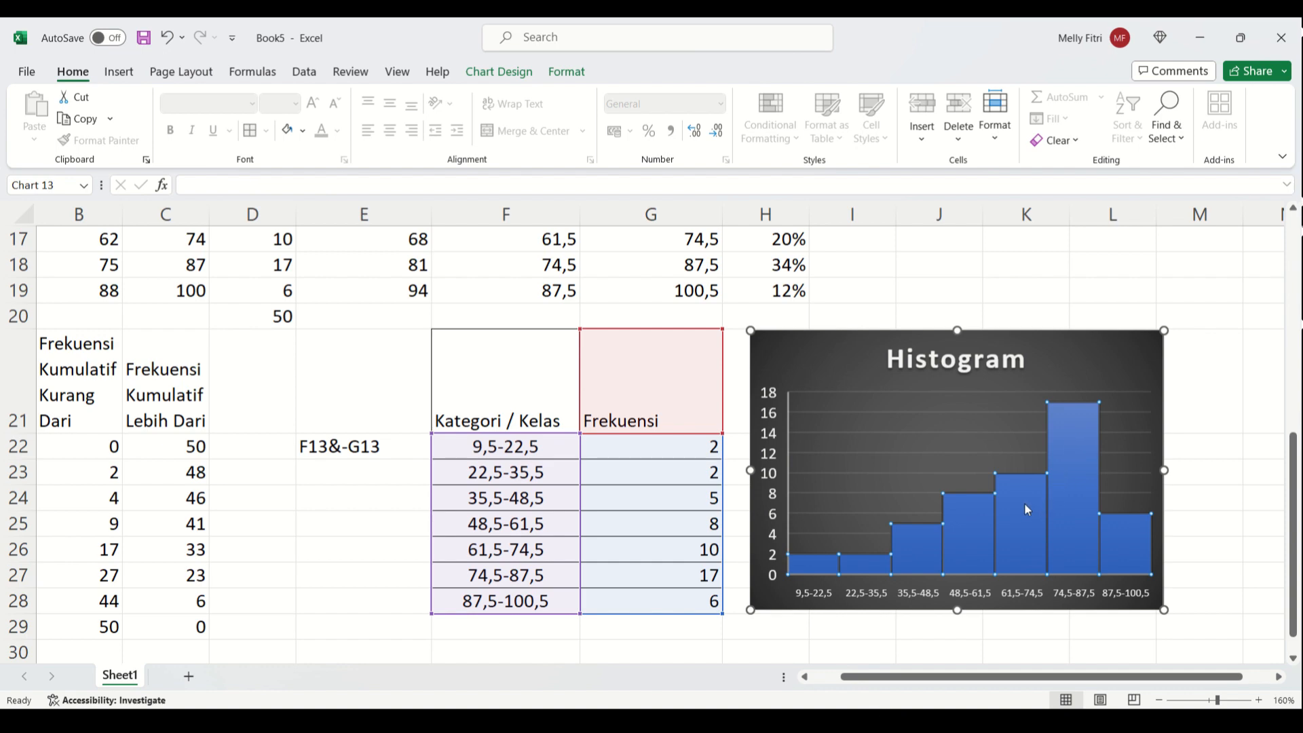
click(989, 626)
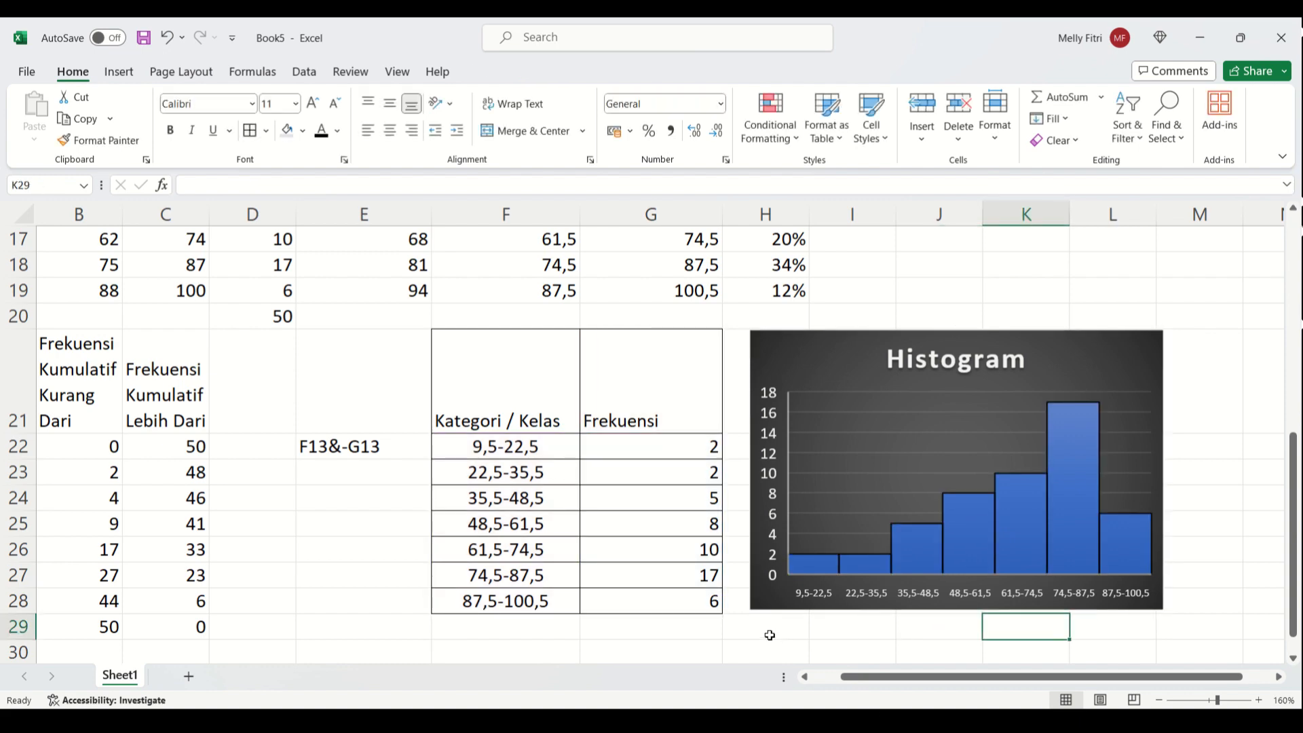
scroll(748, 628, up, 3)
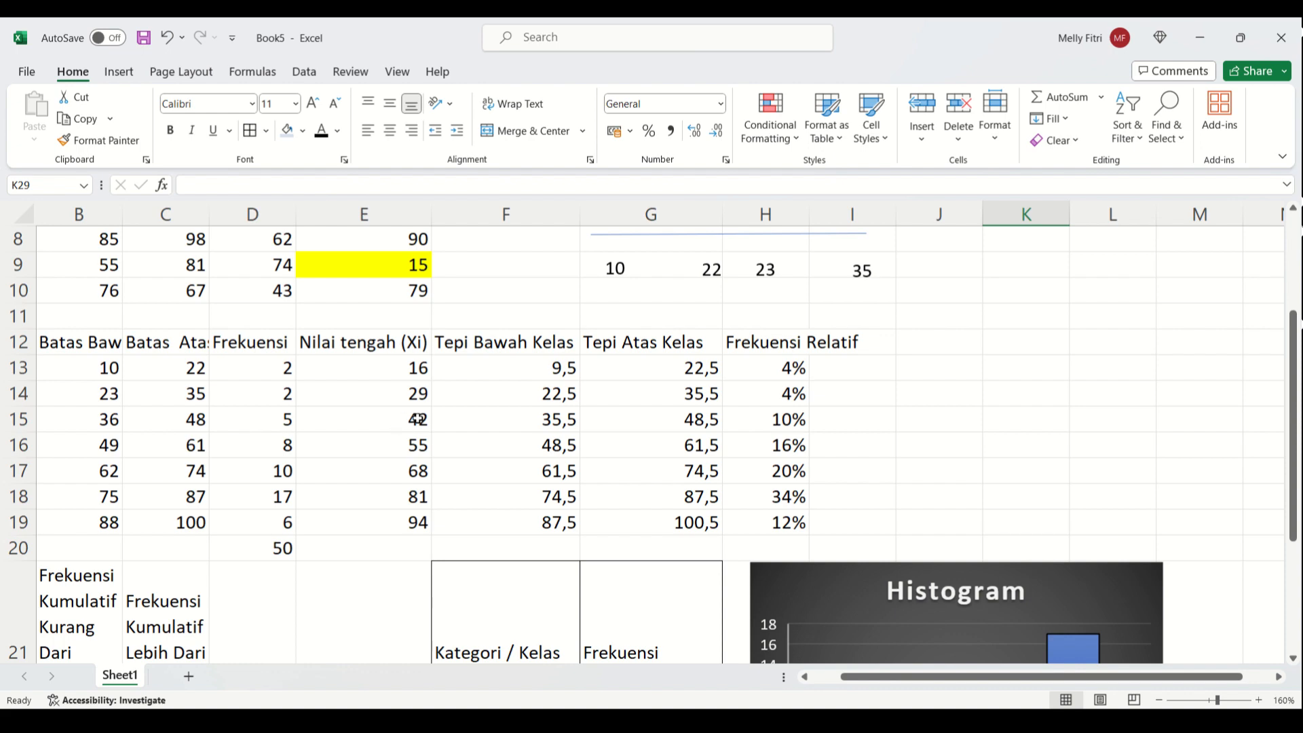
Copy the Nilai tengah (Xi) column with its header from E12:E19 and paste it at F31.
drag(401, 353, 395, 517)
key(ctrl+c)
scroll(768, 489, down, 3)
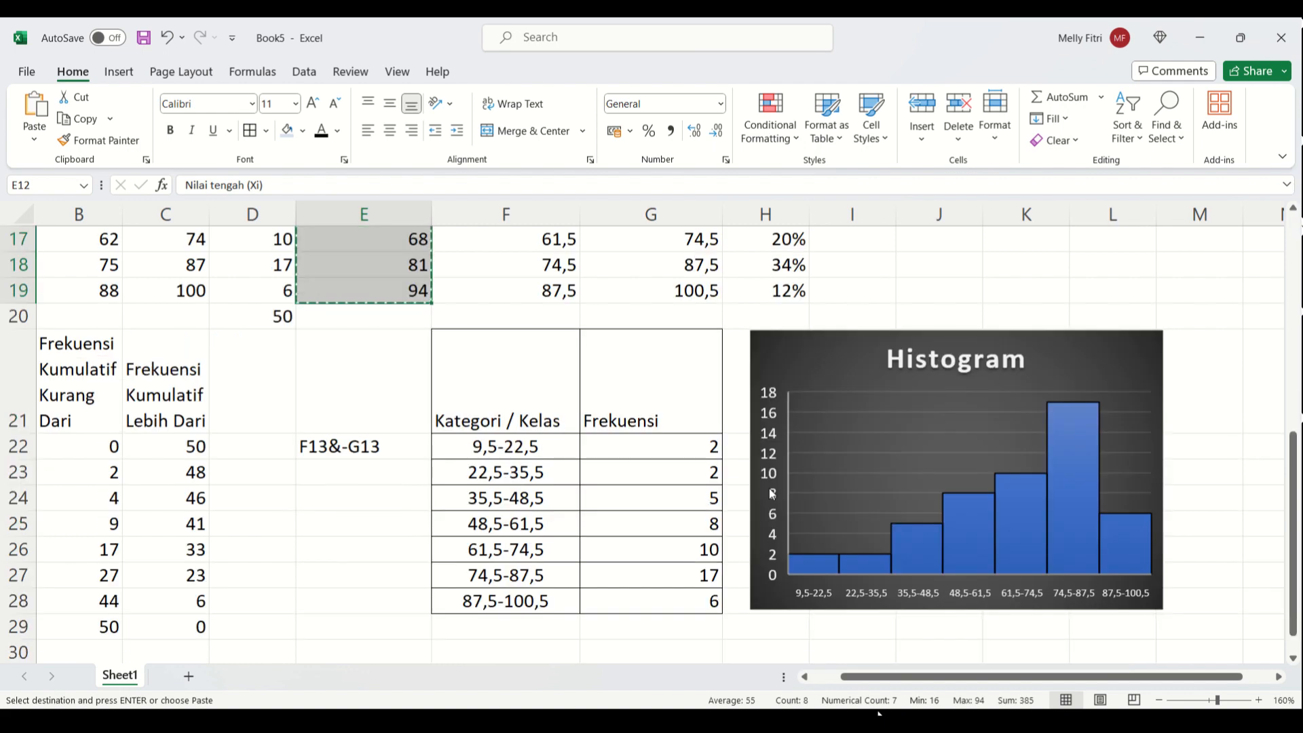
scroll(550, 621, down, 1)
click(522, 600)
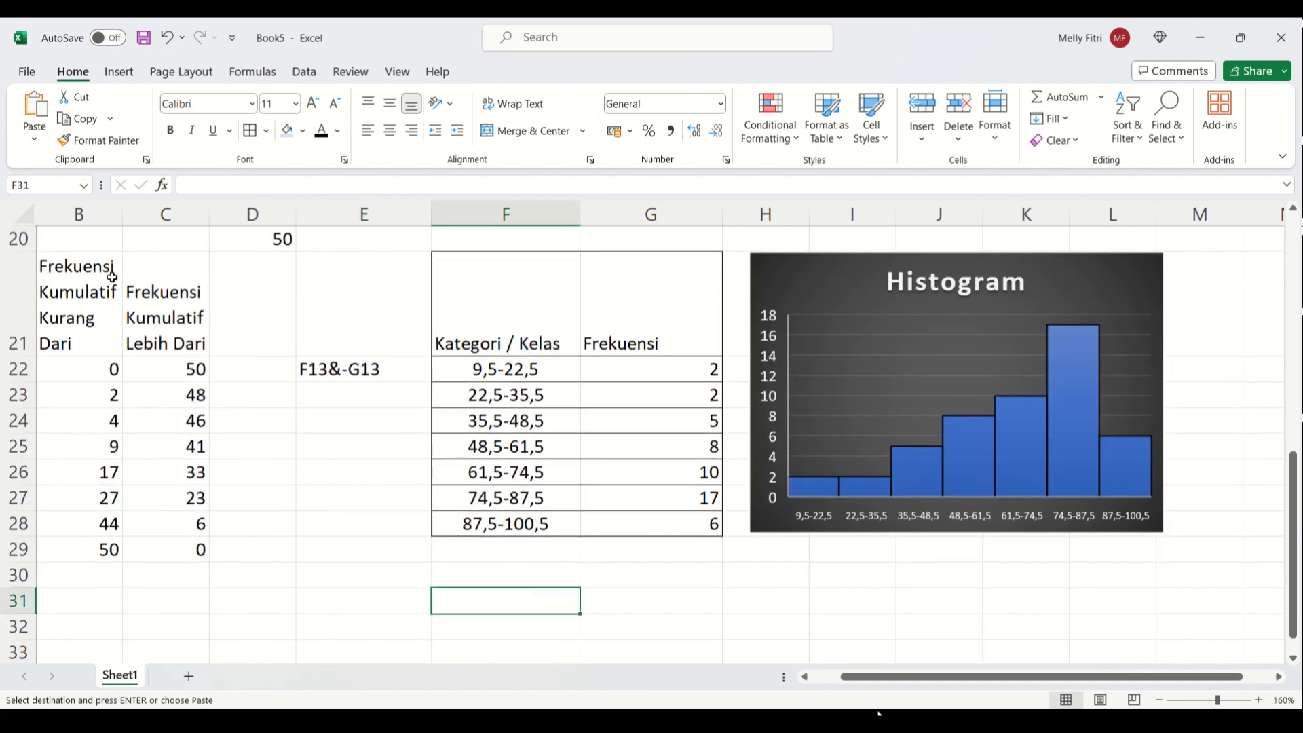
click(56, 131)
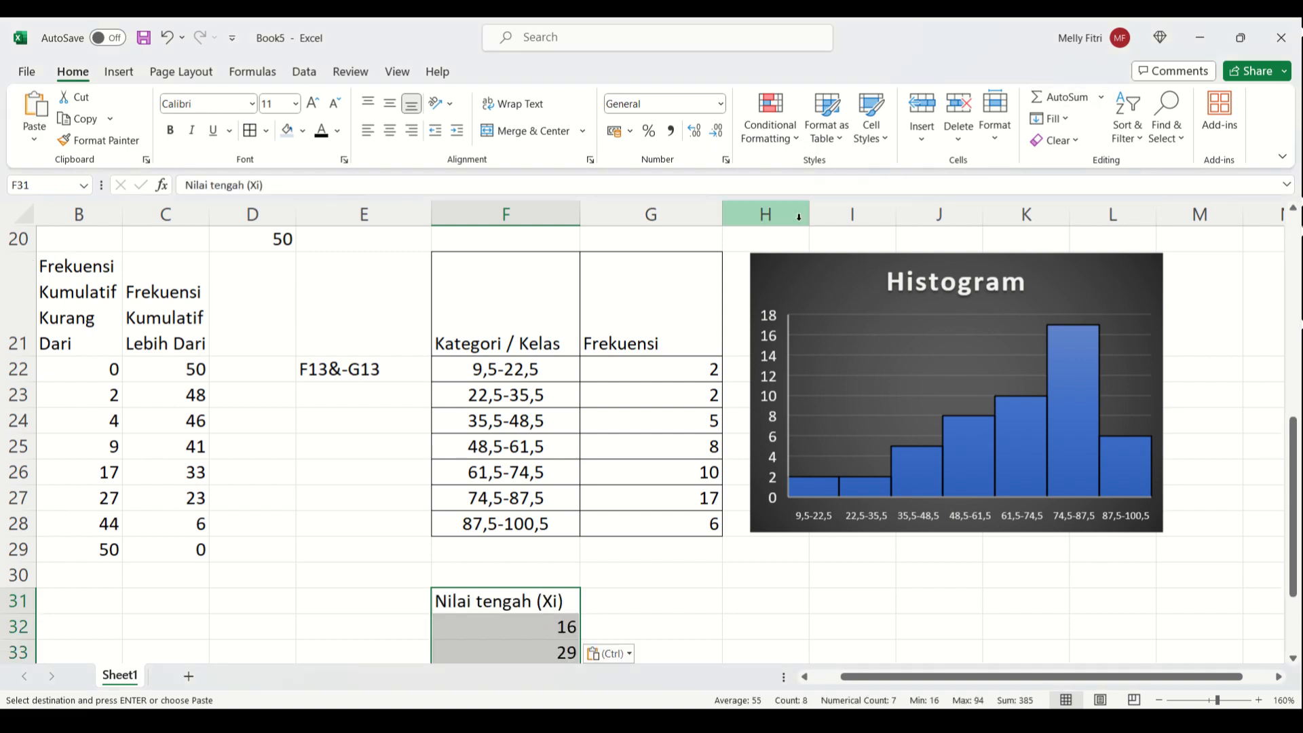
Copy the Frekuensi column with its header from G21:G28 and paste it at G31 beside the midpoints.
drag(666, 319, 662, 529)
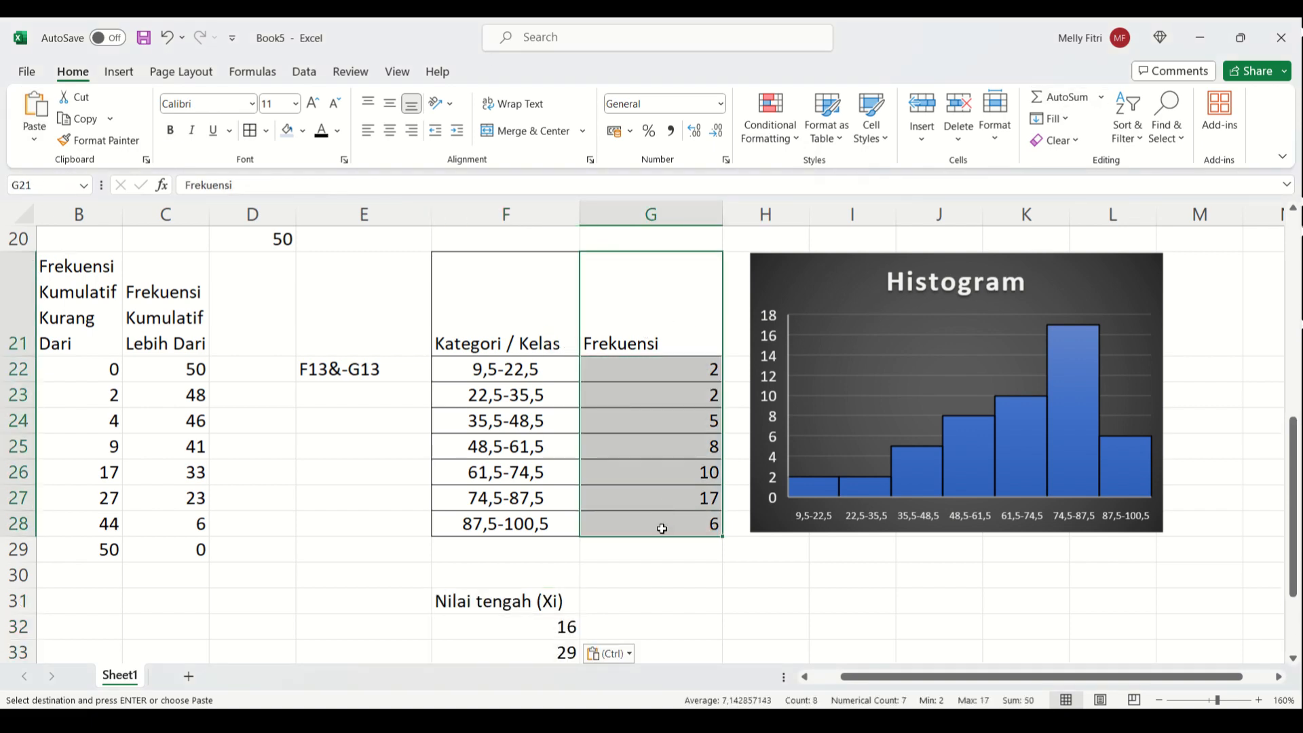
key(ctrl+c)
click(663, 601)
key(ctrl+v)
scroll(560, 600, down, 1)
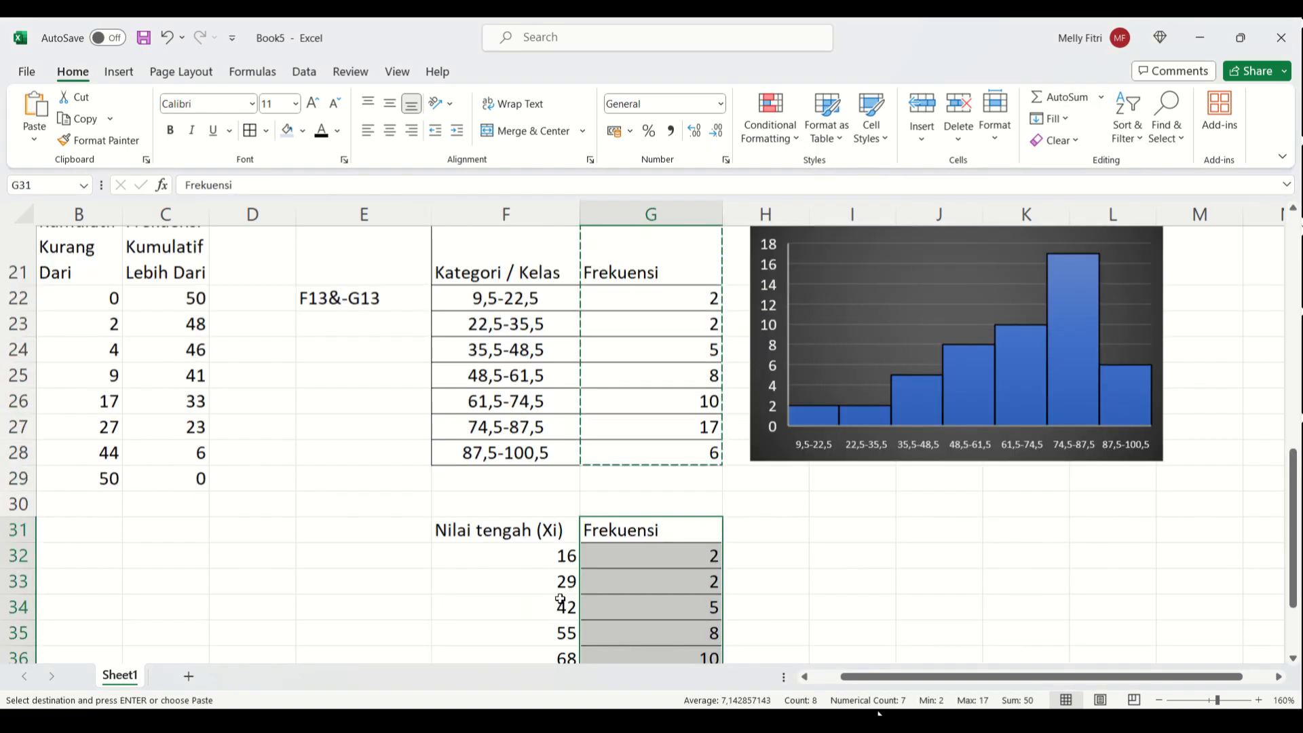
Apply all borders to the midpoint and frequency table in F31:G38.
scroll(560, 599, down, 1)
shift+click(541, 618)
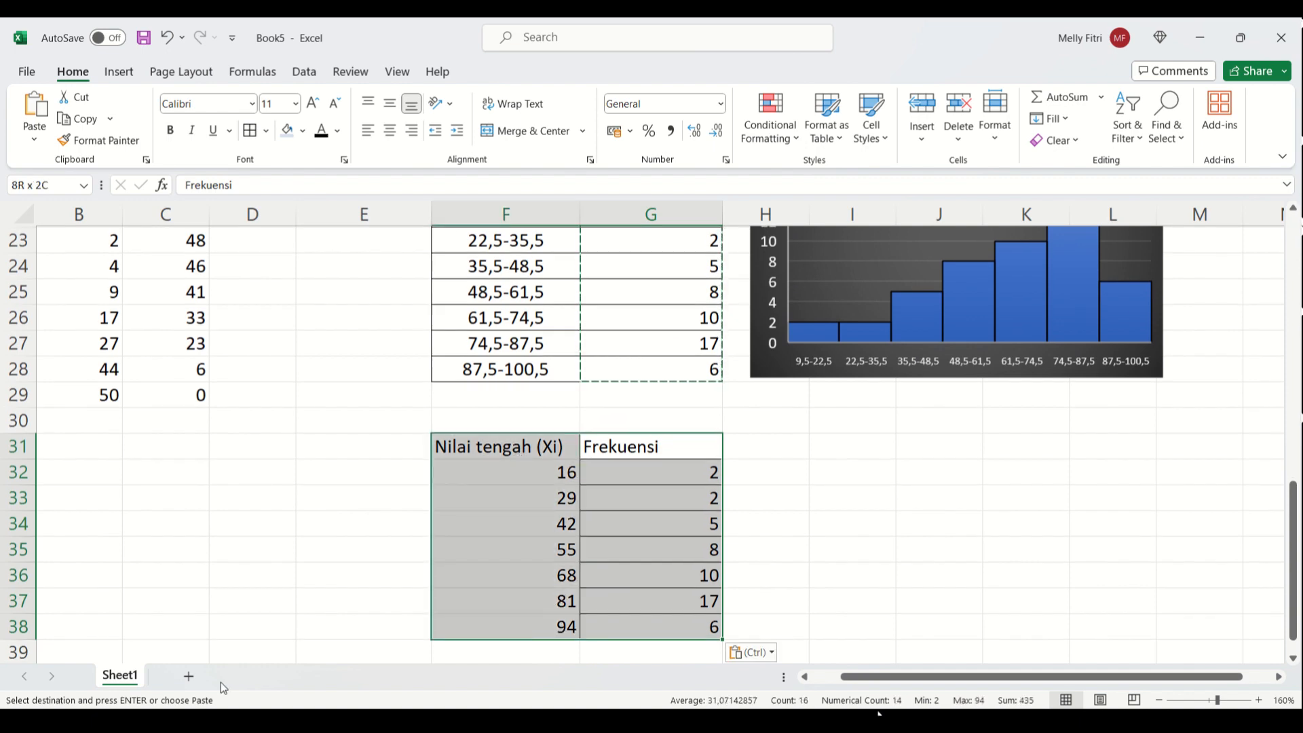
click(251, 131)
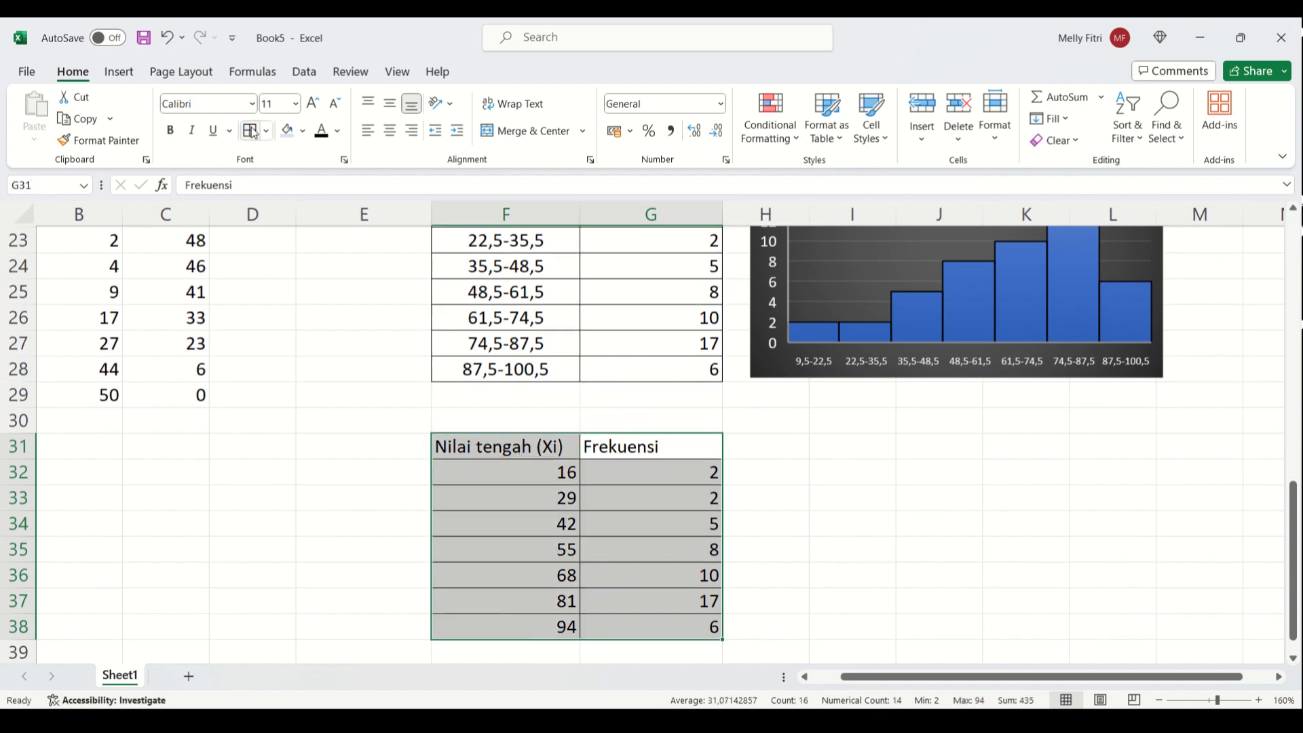
Insert a line chart with markers from the midpoint and frequency table in F31:G38.
scroll(875, 576, up, 1)
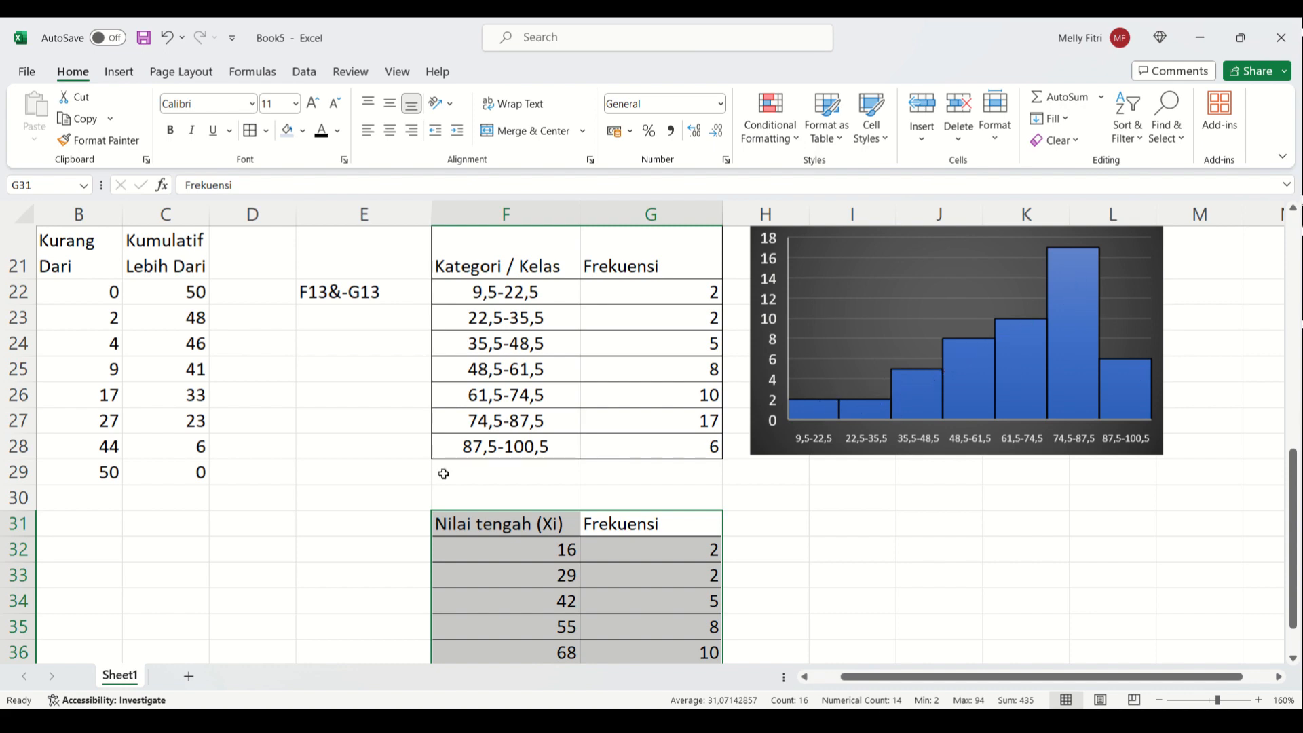
scroll(483, 520, down, 2)
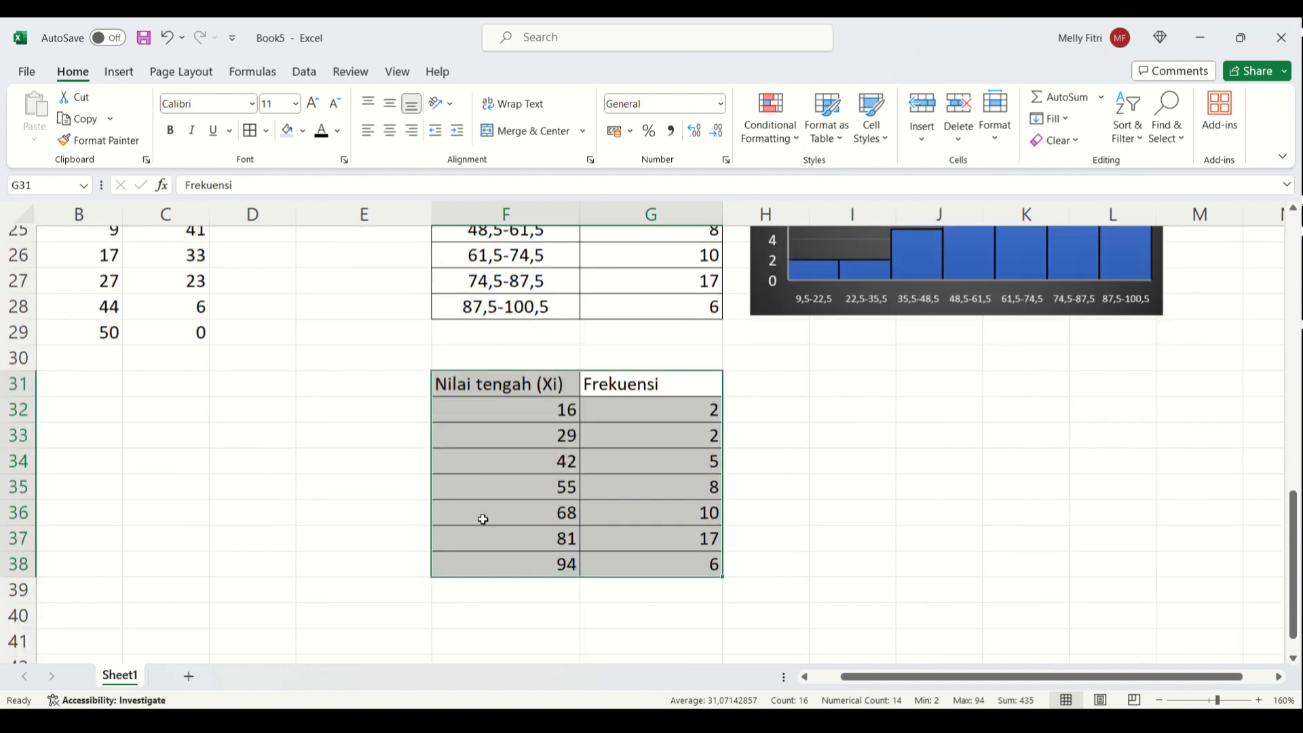
click(110, 74)
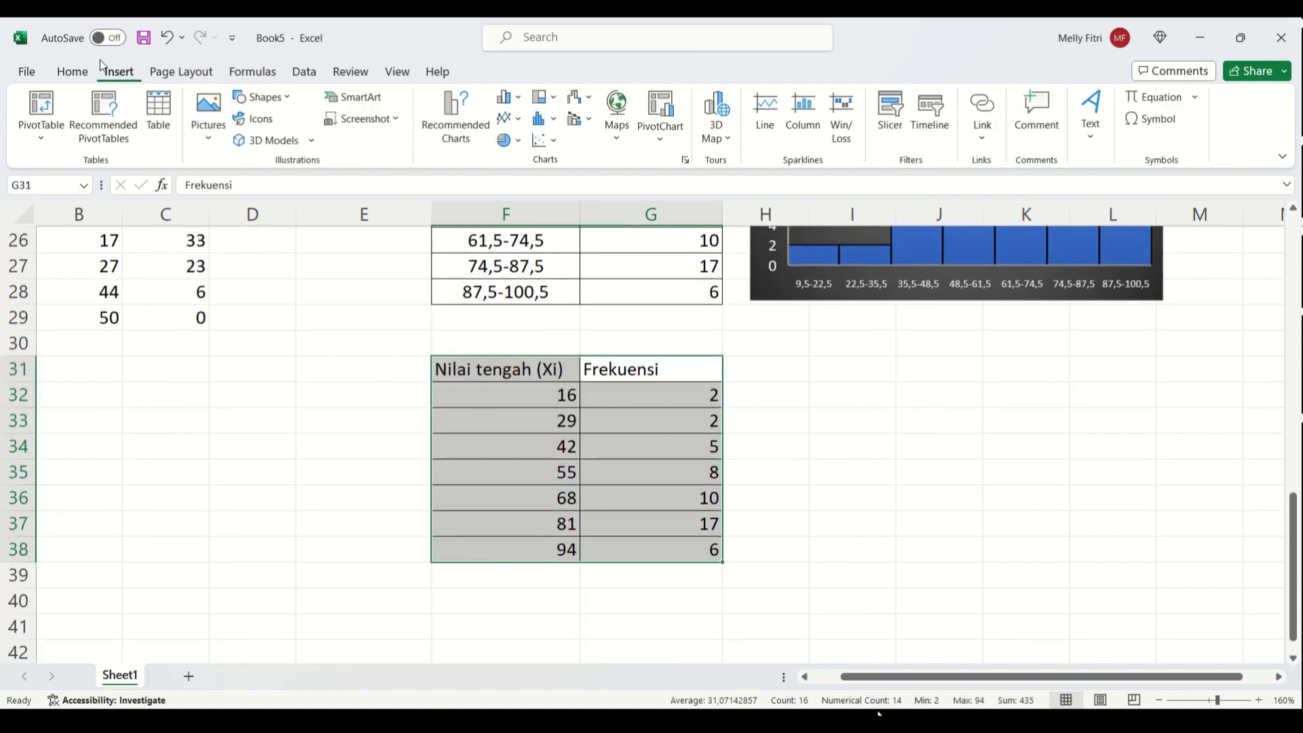
click(518, 119)
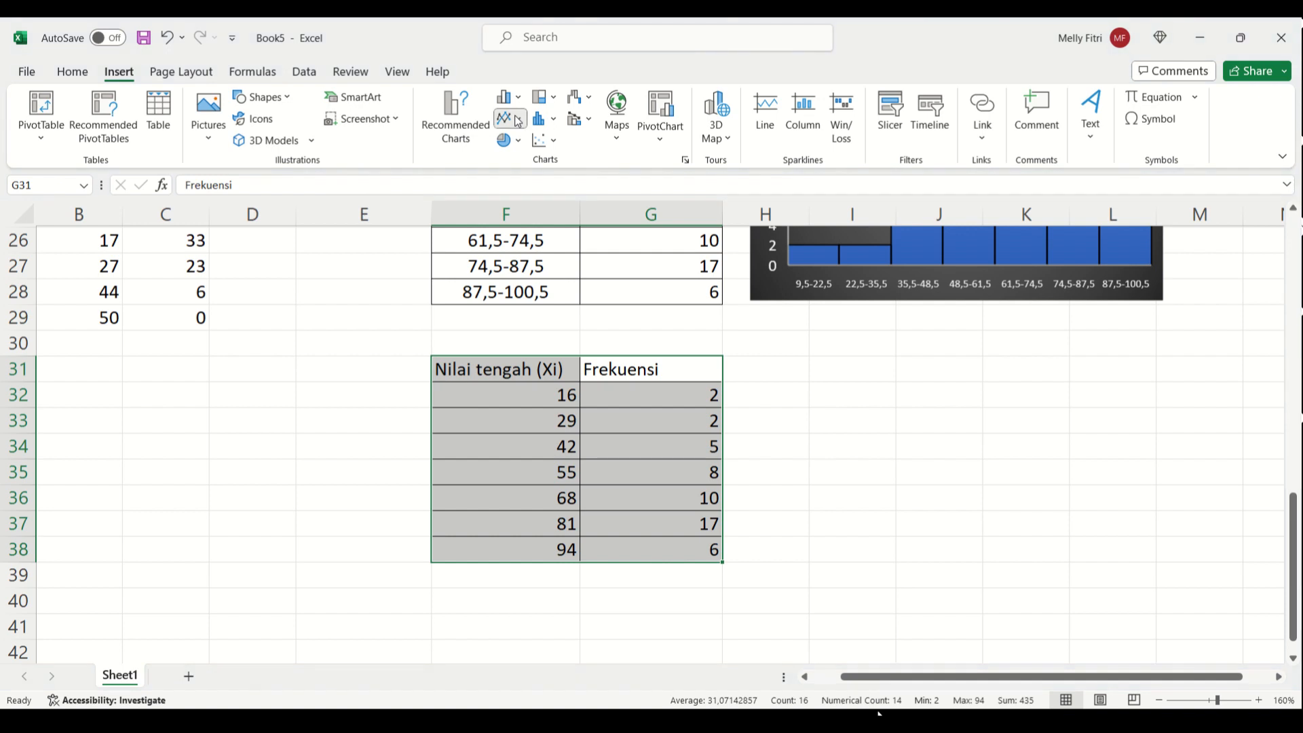
click(525, 179)
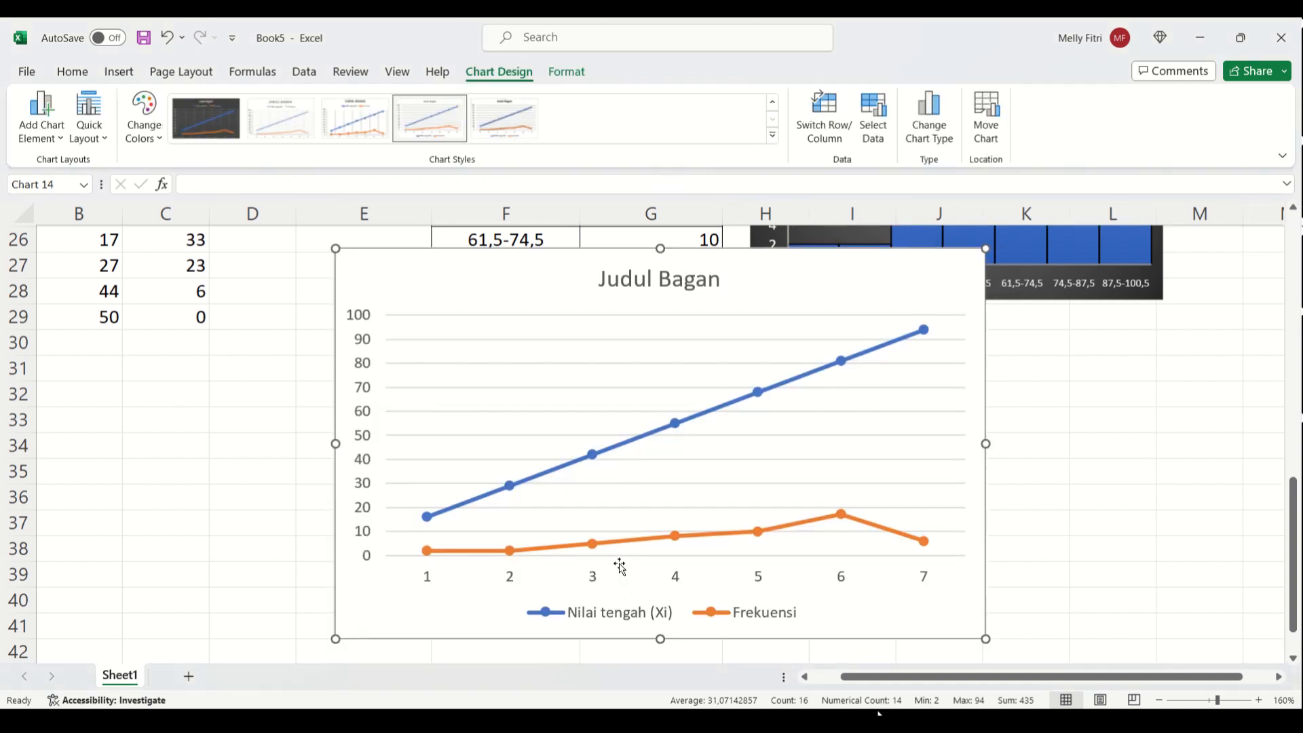
Remove the Nilai tengah (Xi) series from the line chart's data so only Frekuensi is plotted.
click(876, 119)
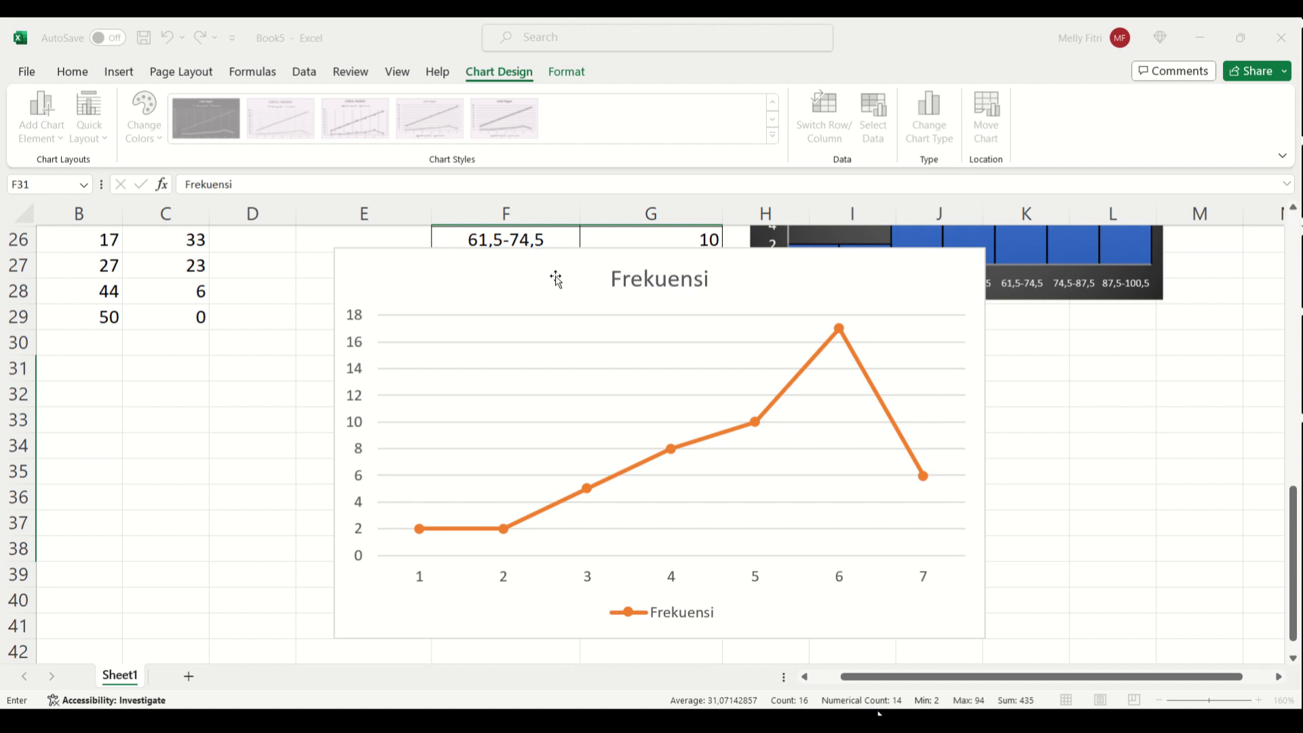
click(1101, 448)
click(399, 261)
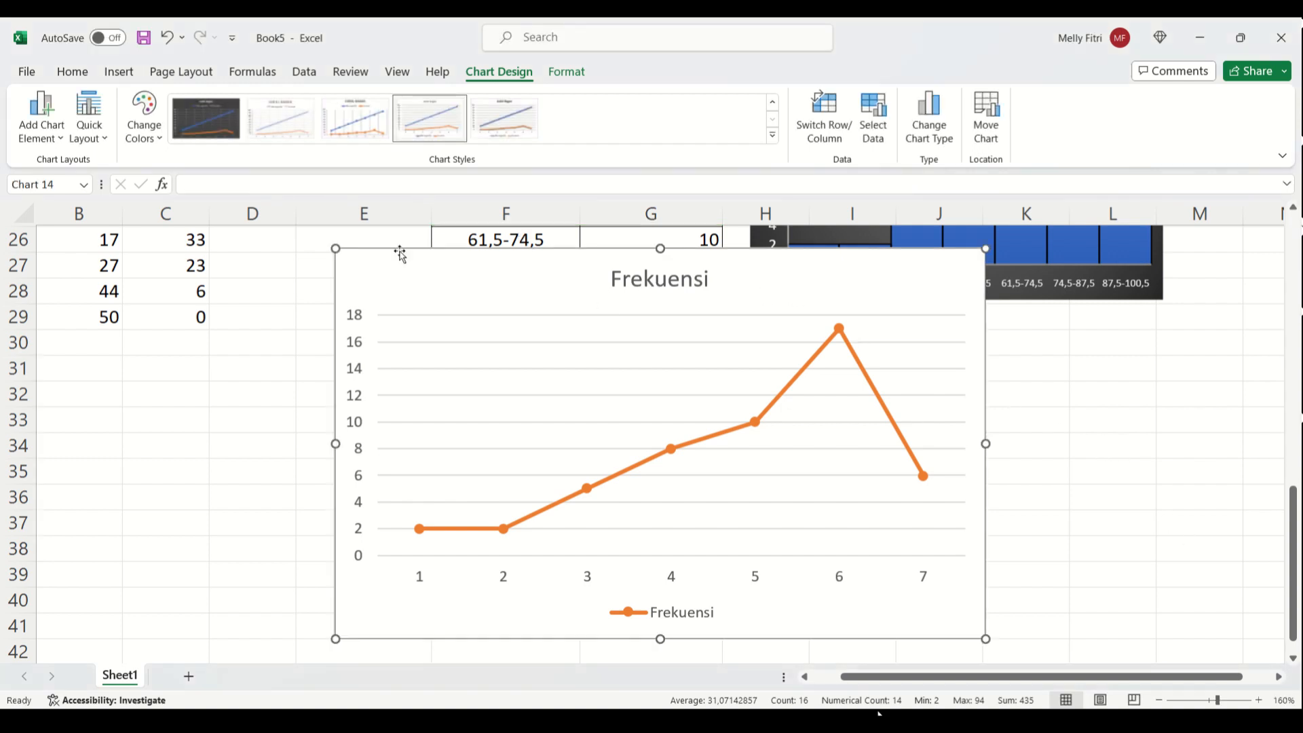
Shrink the line chart and place it beside the F31:G38 table, below the histogram.
drag(404, 264, 577, 325)
drag(1130, 303, 970, 407)
drag(815, 435, 1084, 343)
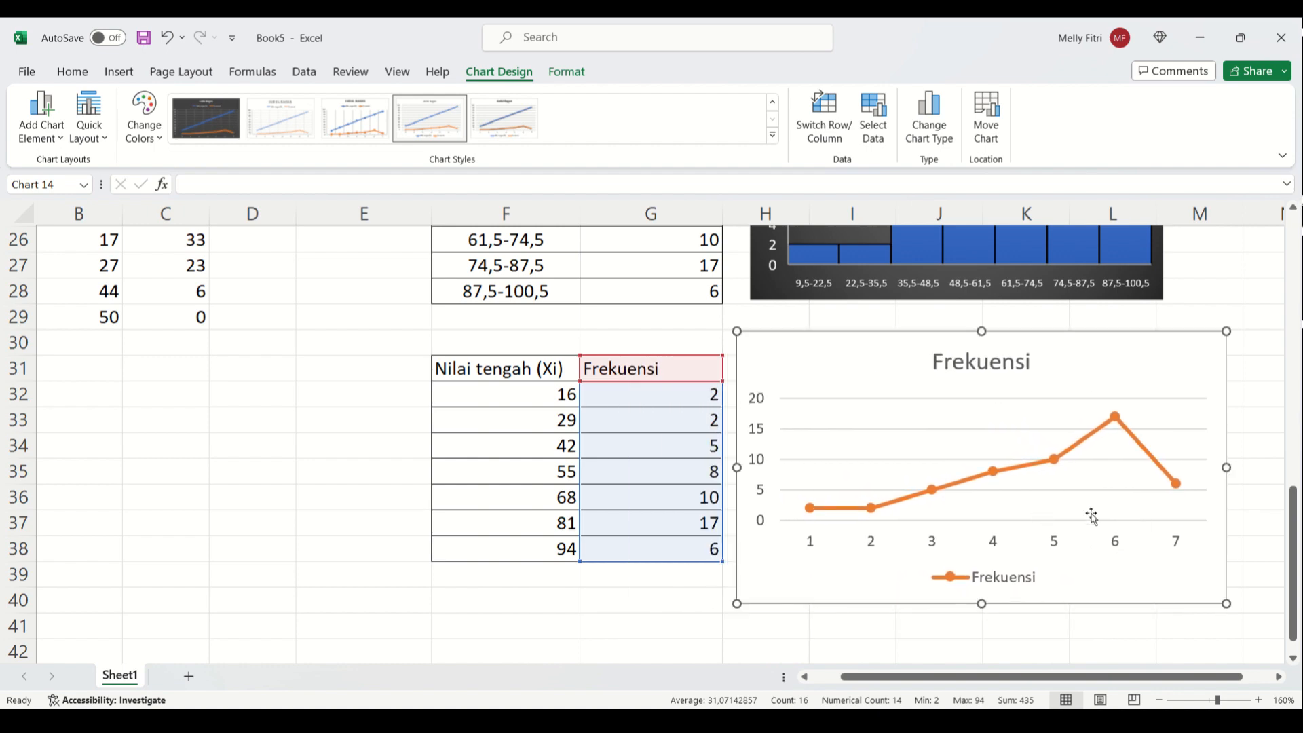
drag(1230, 603, 1189, 559)
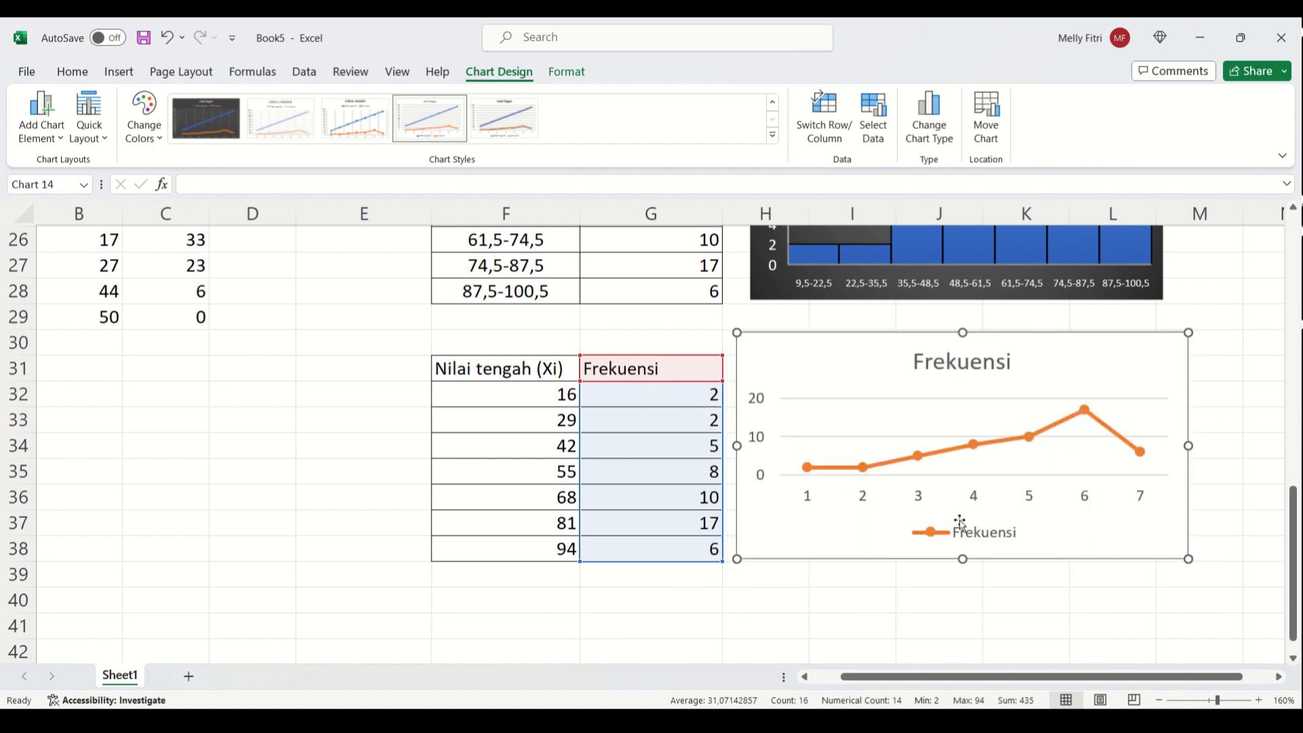
click(976, 505)
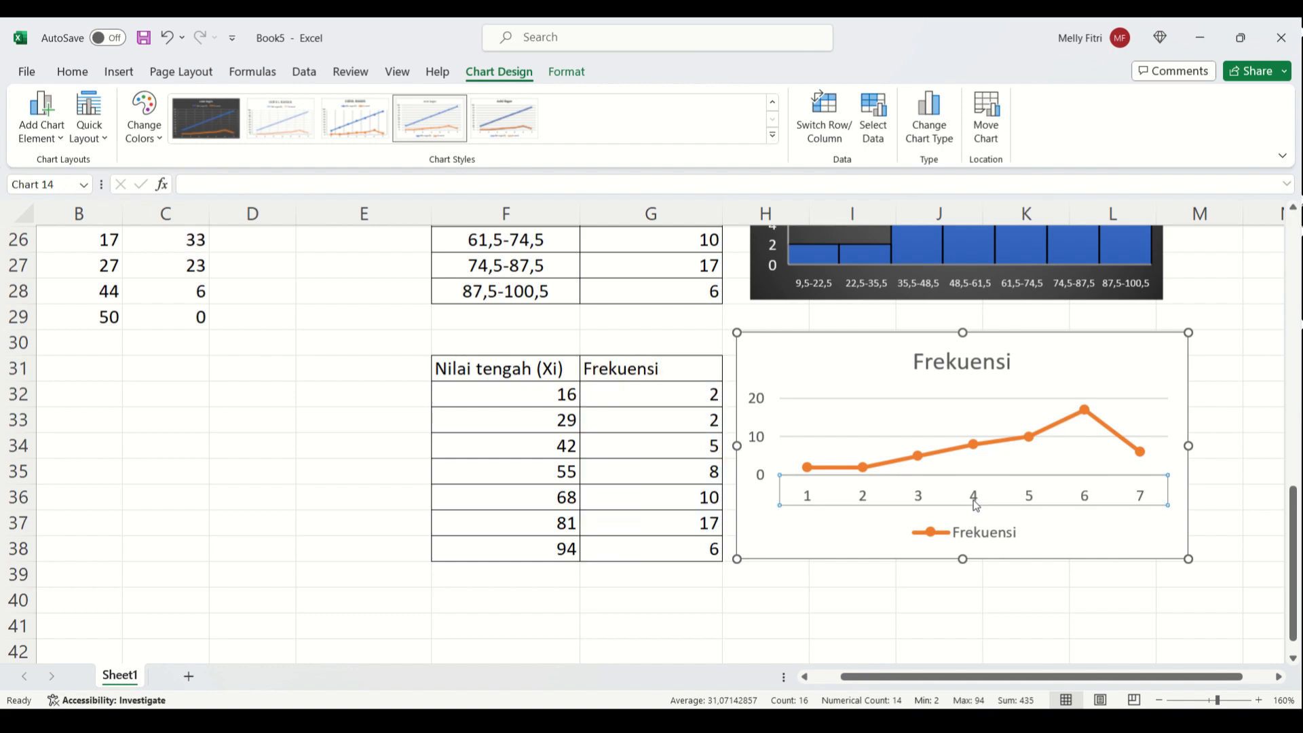
double_click(976, 505)
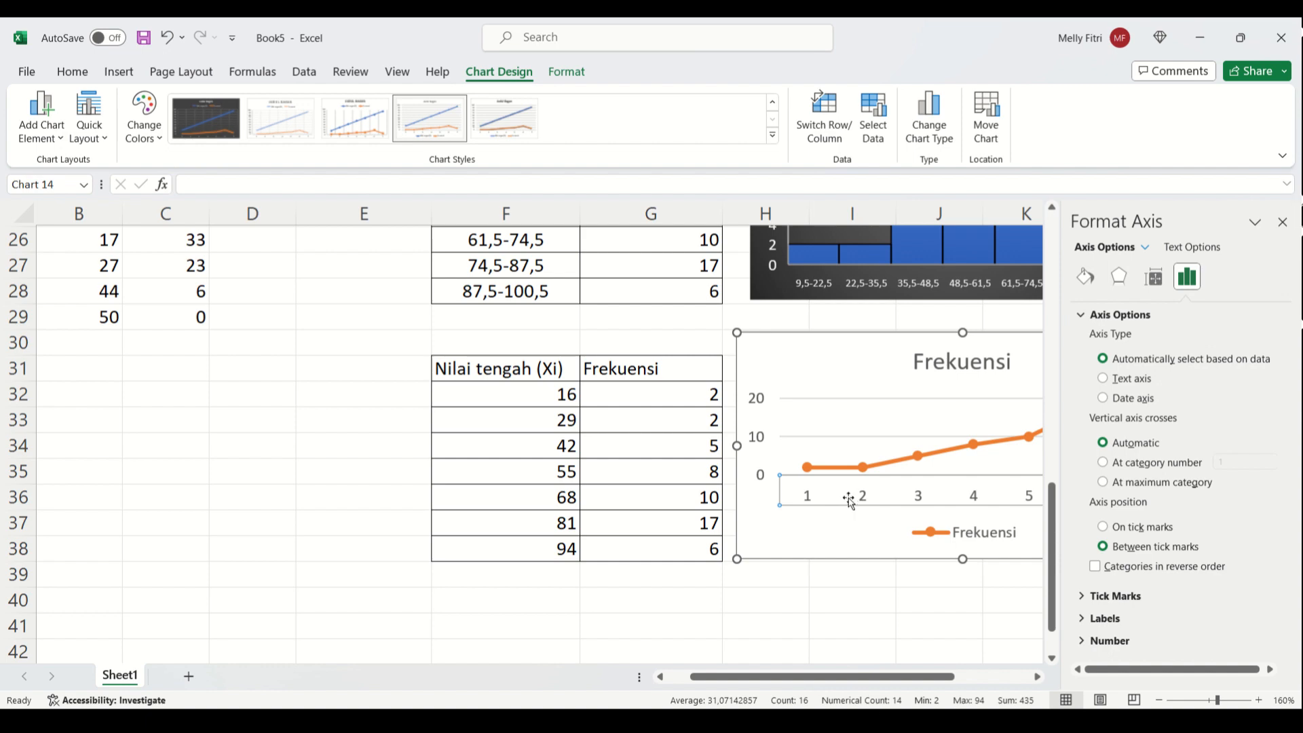
key(Escape)
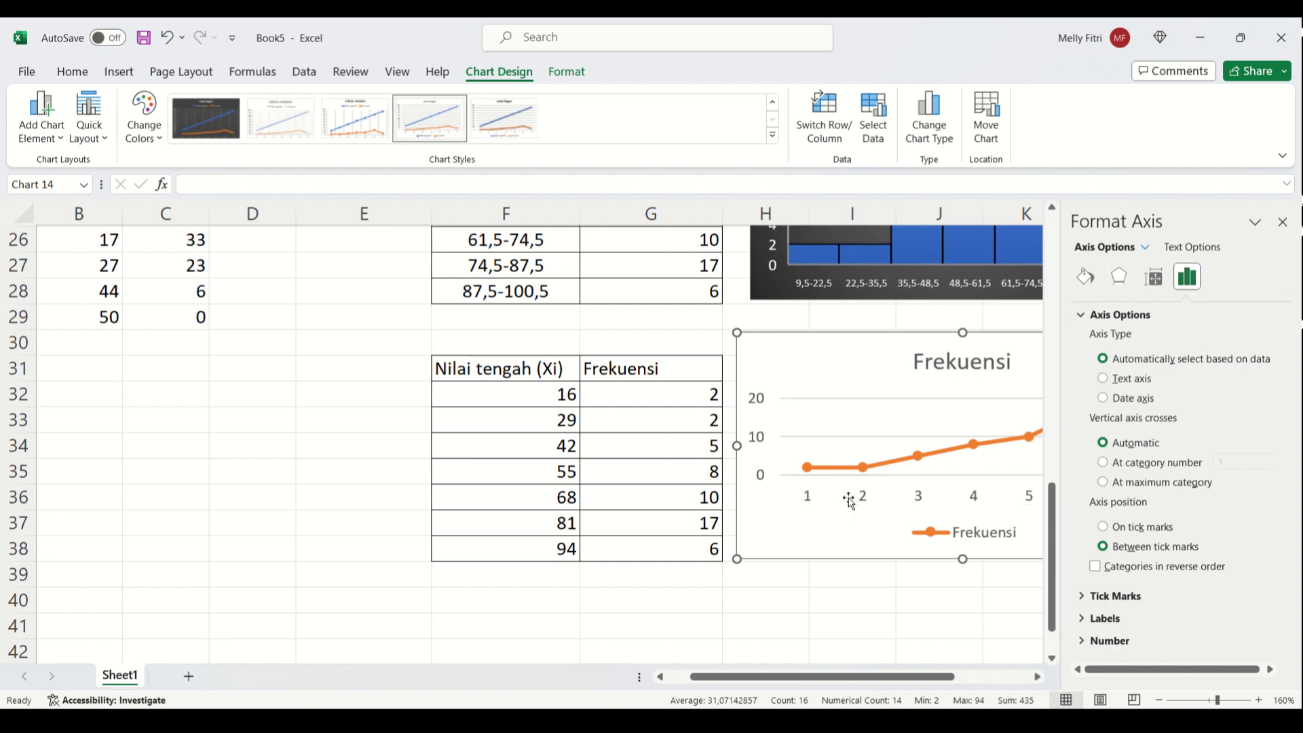
click(1282, 222)
Set the line chart's horizontal axis labels to the class midpoints in F32:F38.
click(871, 121)
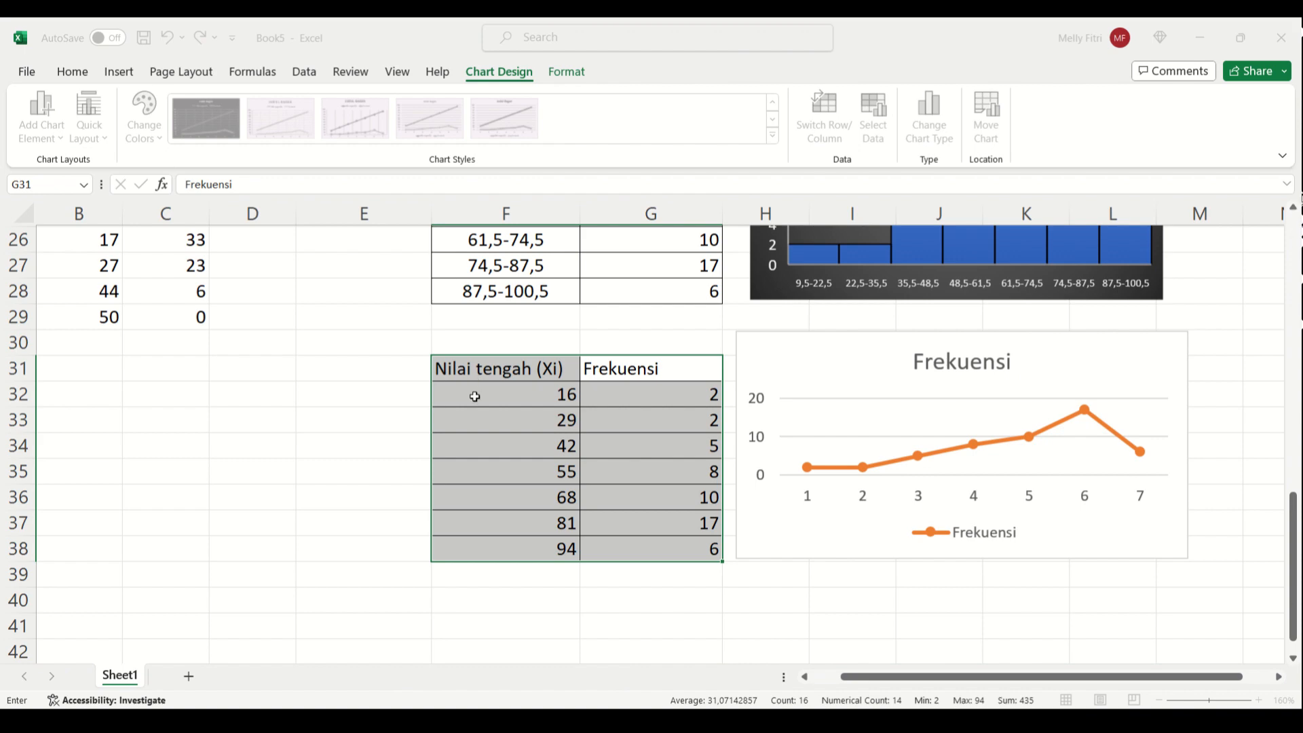
drag(476, 397, 478, 549)
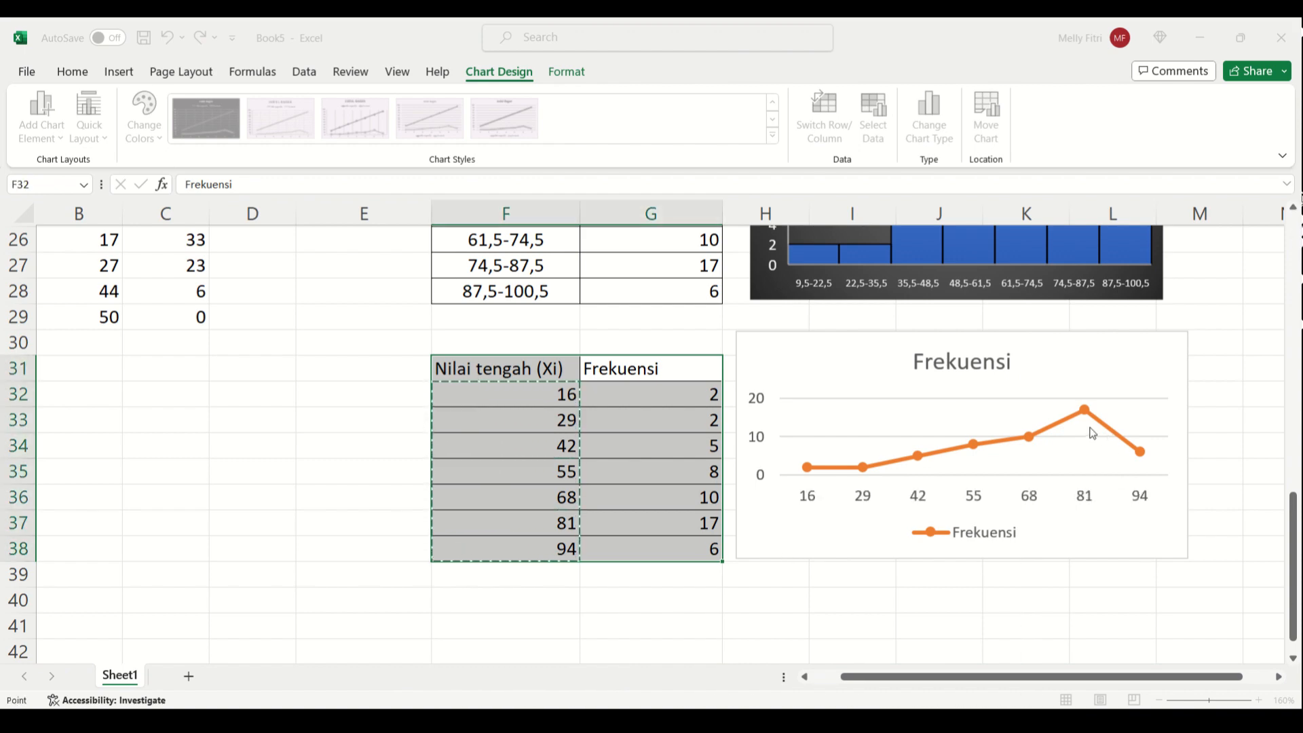
click(1083, 448)
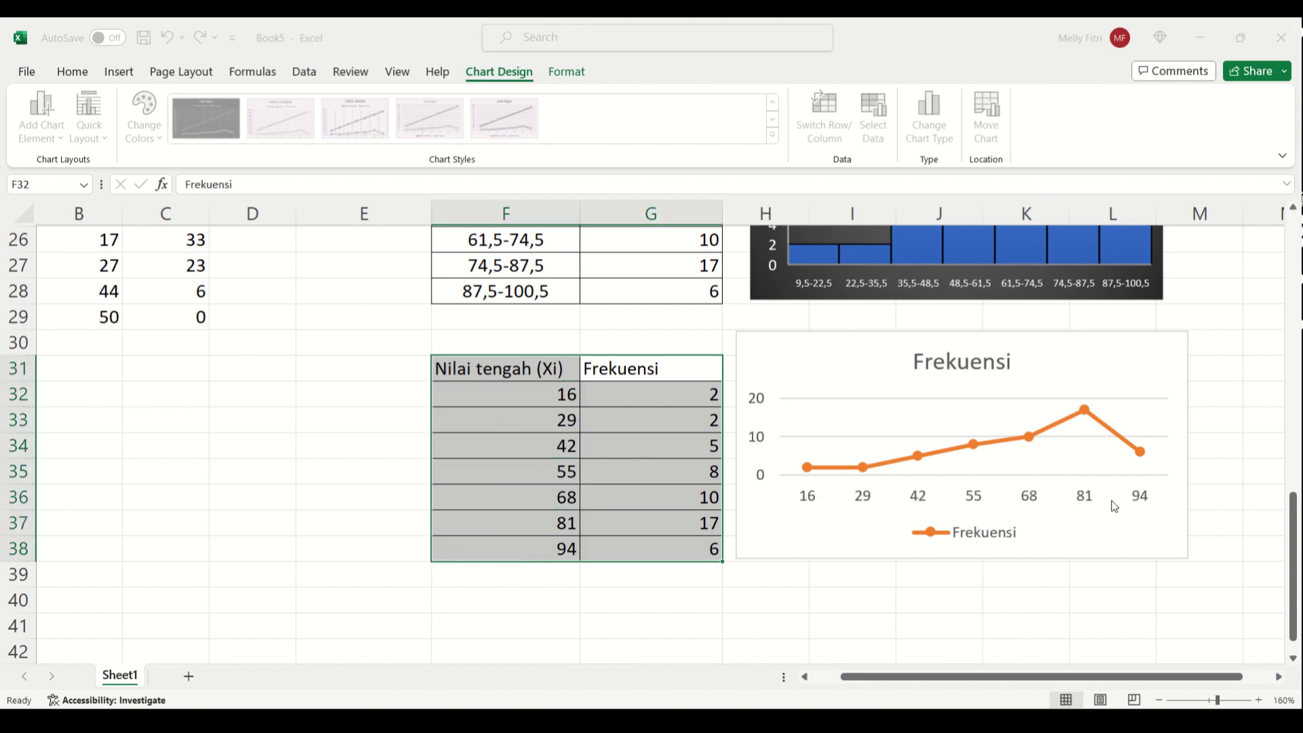
click(1184, 536)
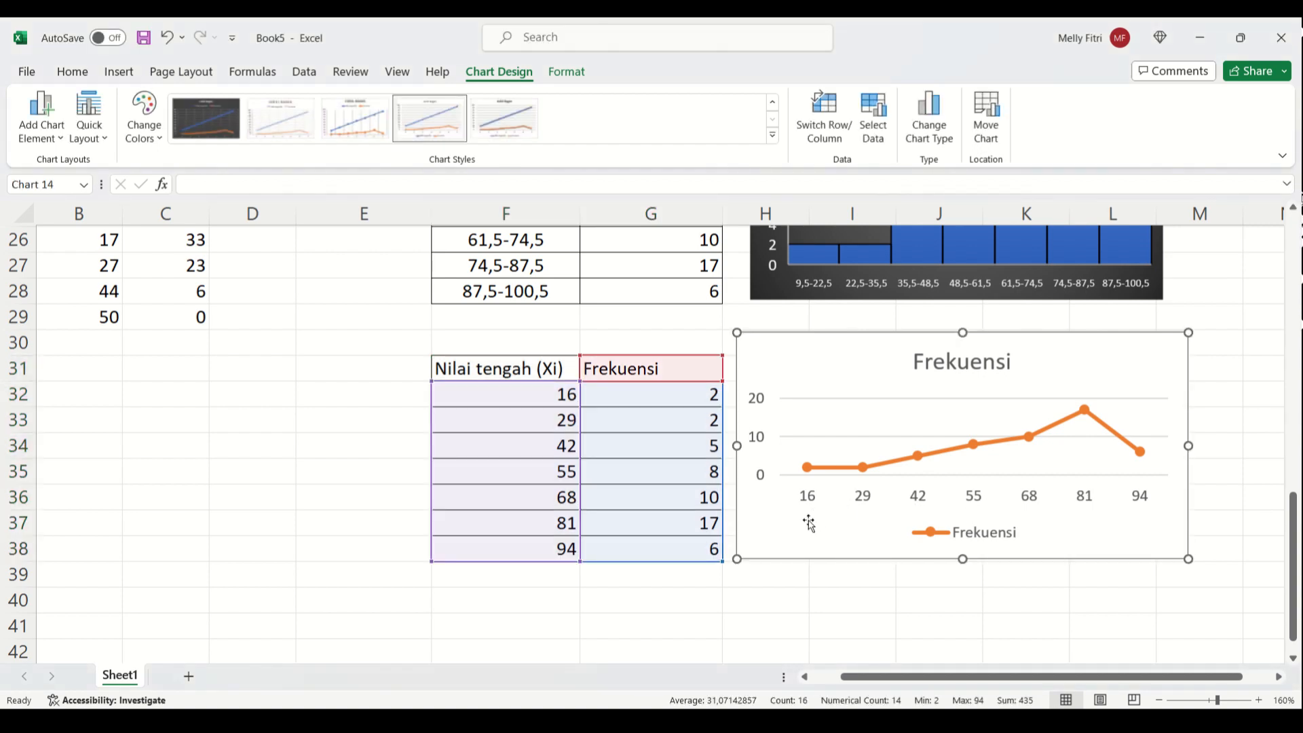
Open the bounds and units options of the line chart's vertical axis.
scroll(597, 519, up, 1)
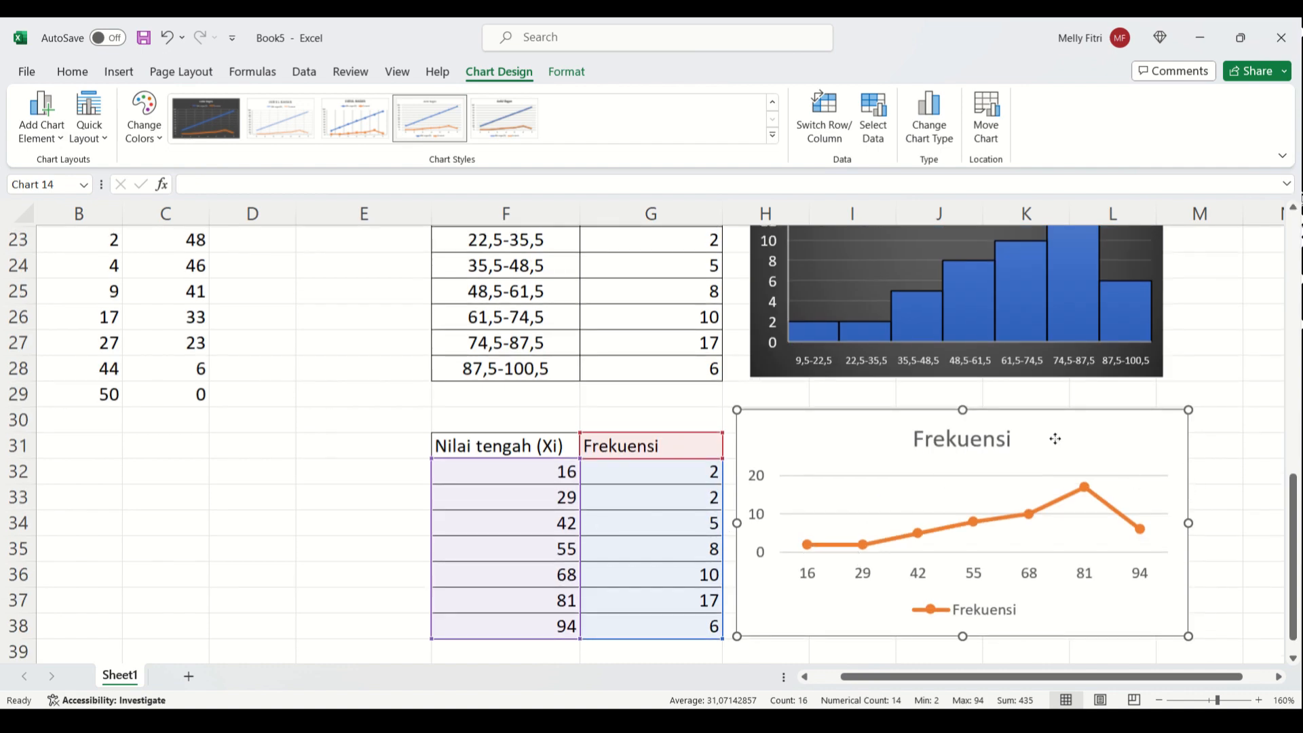
scroll(1059, 541, down, 2)
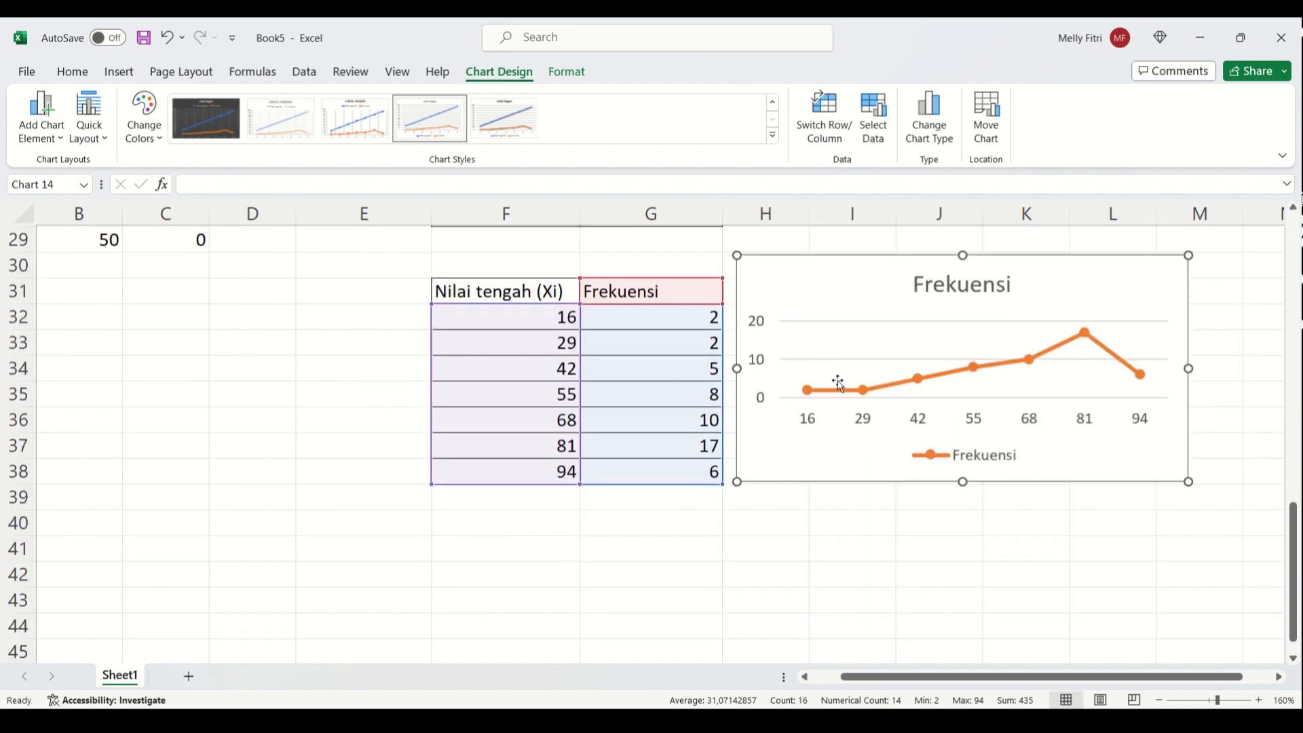
click(756, 360)
double_click(757, 362)
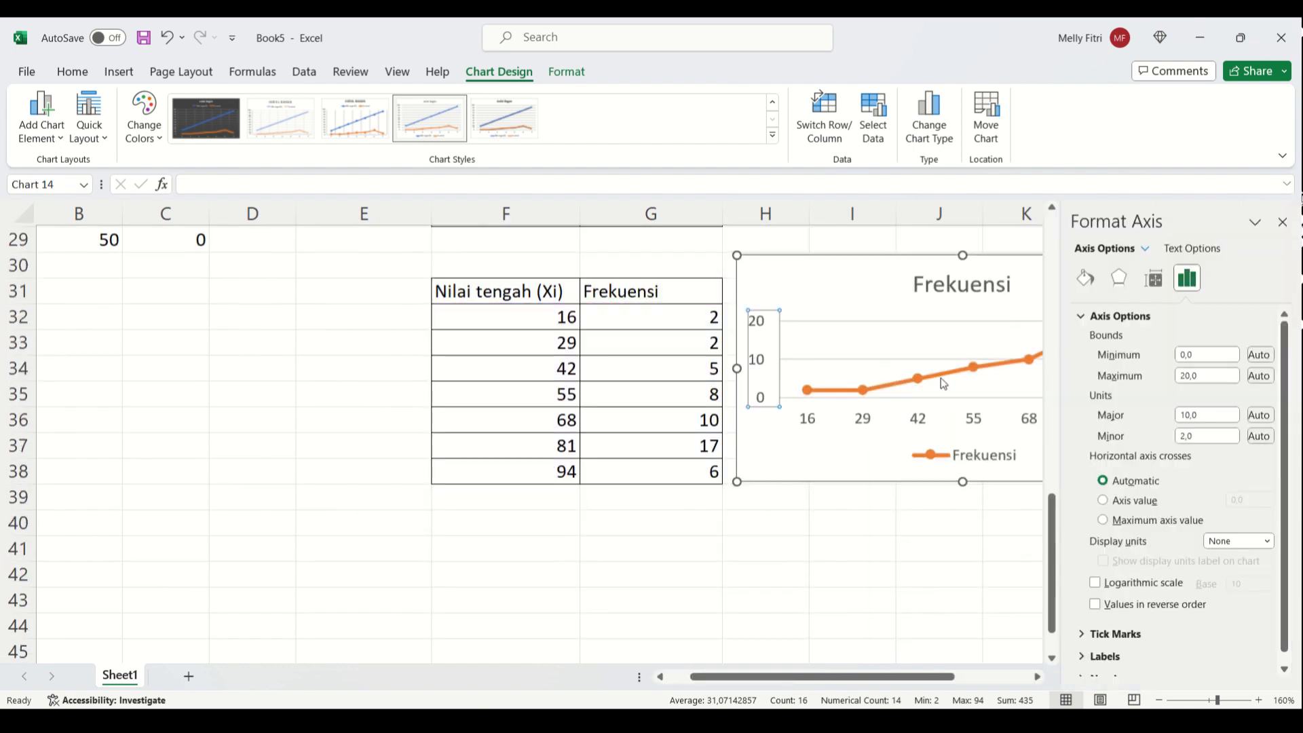
scroll(605, 441, up, 1)
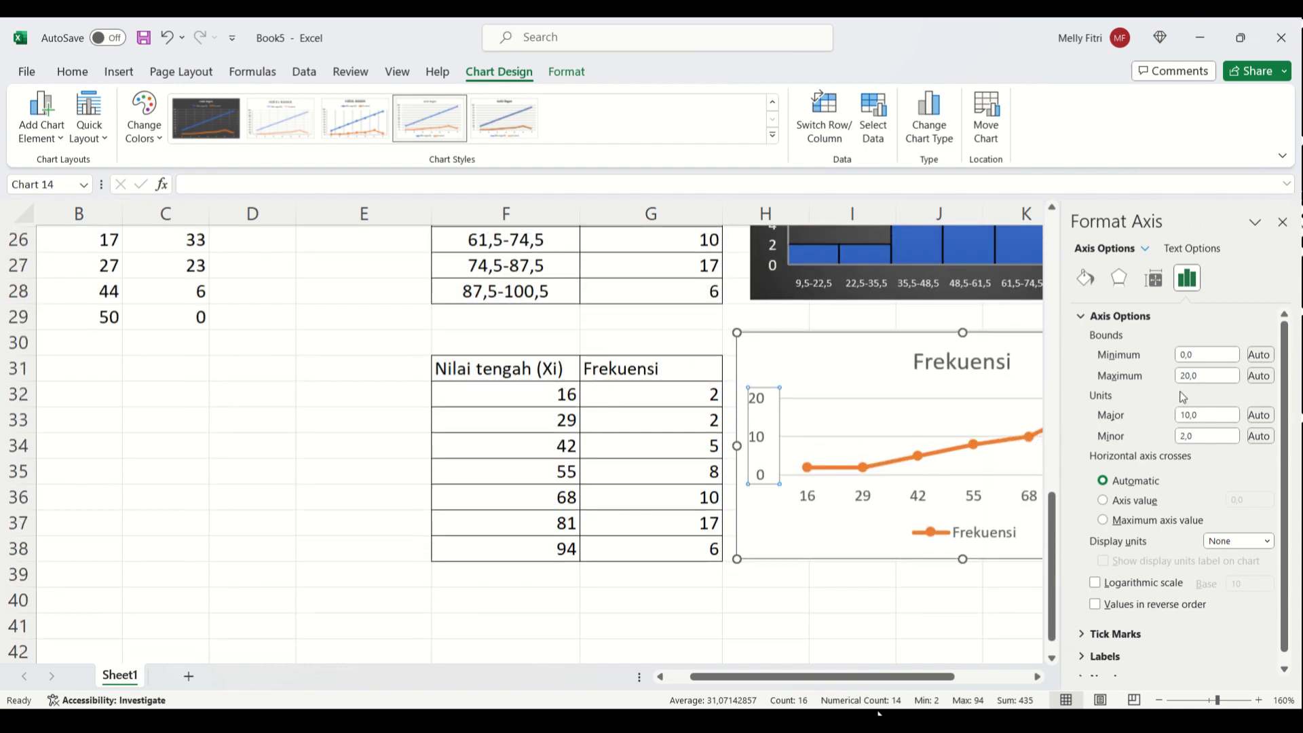
click(1203, 354)
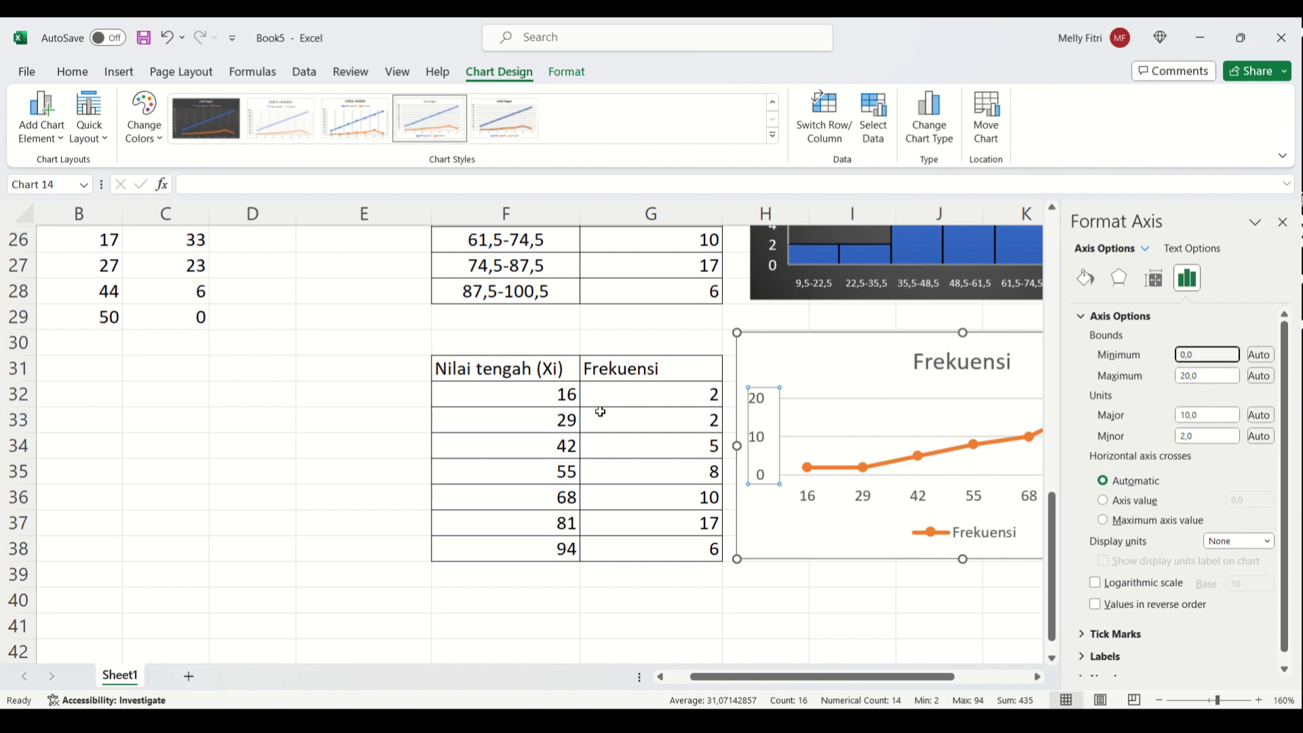
scroll(692, 379, up, 1)
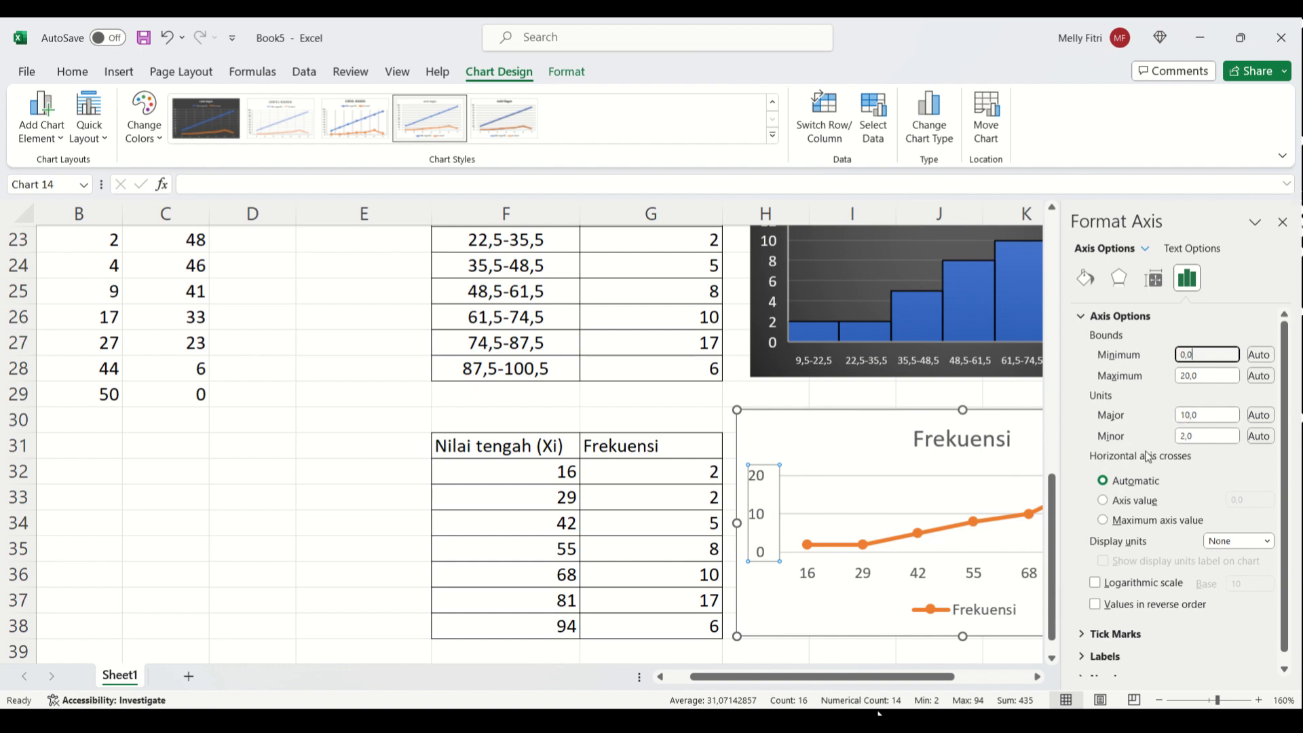
Try a major unit of 1 and a minor unit of 0 on the vertical axis, and reset the major unit to automatic.
click(1190, 415)
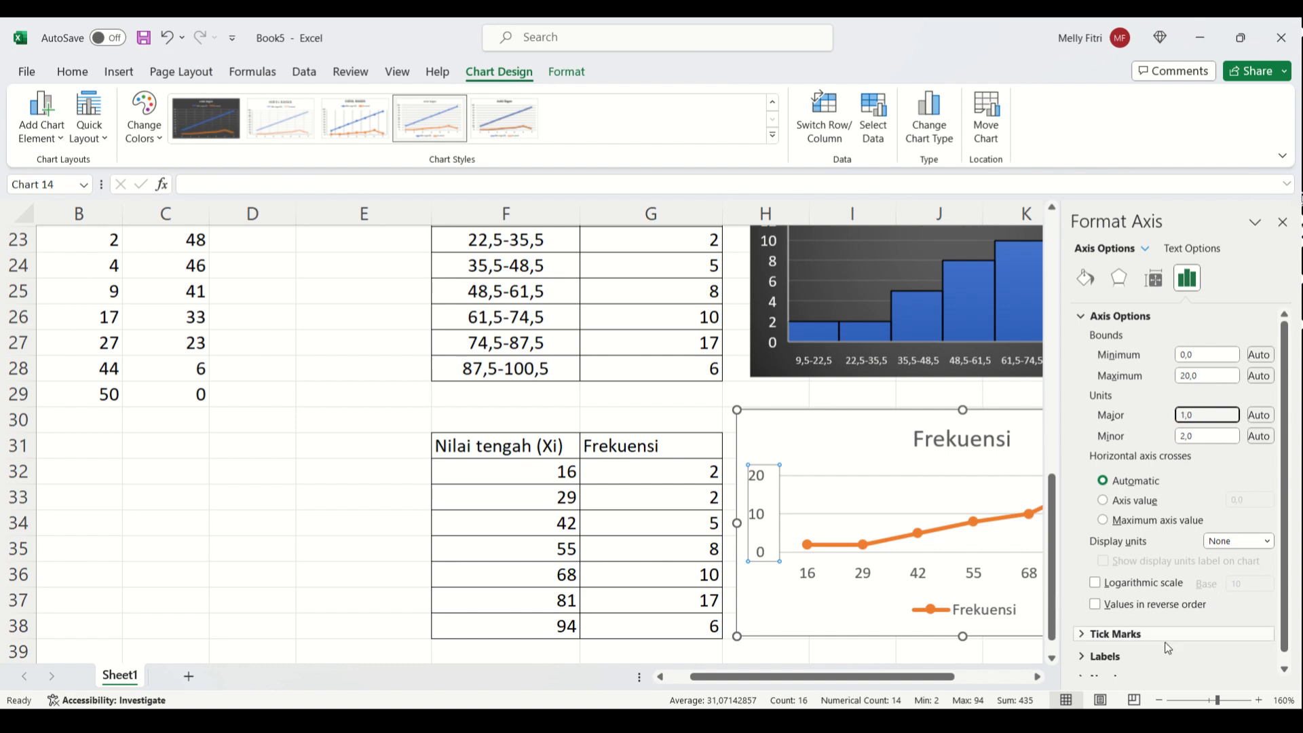
click(1187, 432)
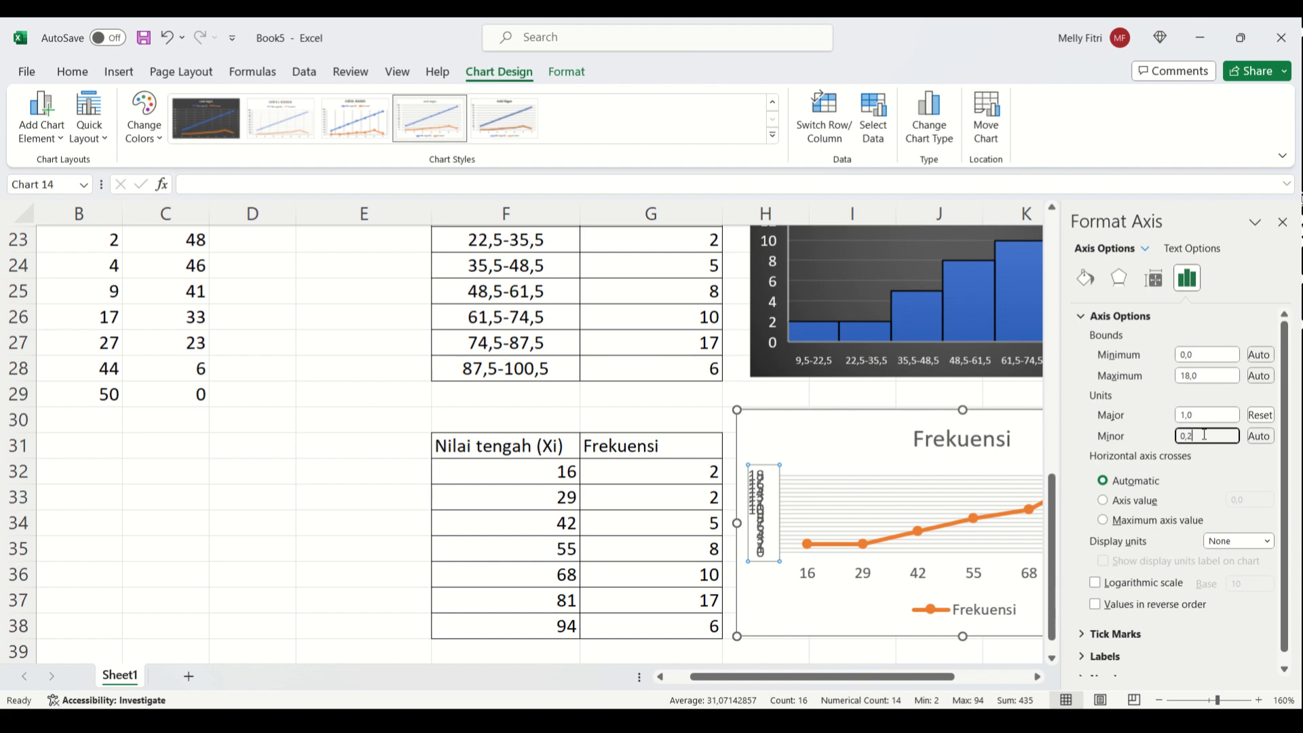
drag(1205, 435, 1157, 440)
text(0)
click(1261, 438)
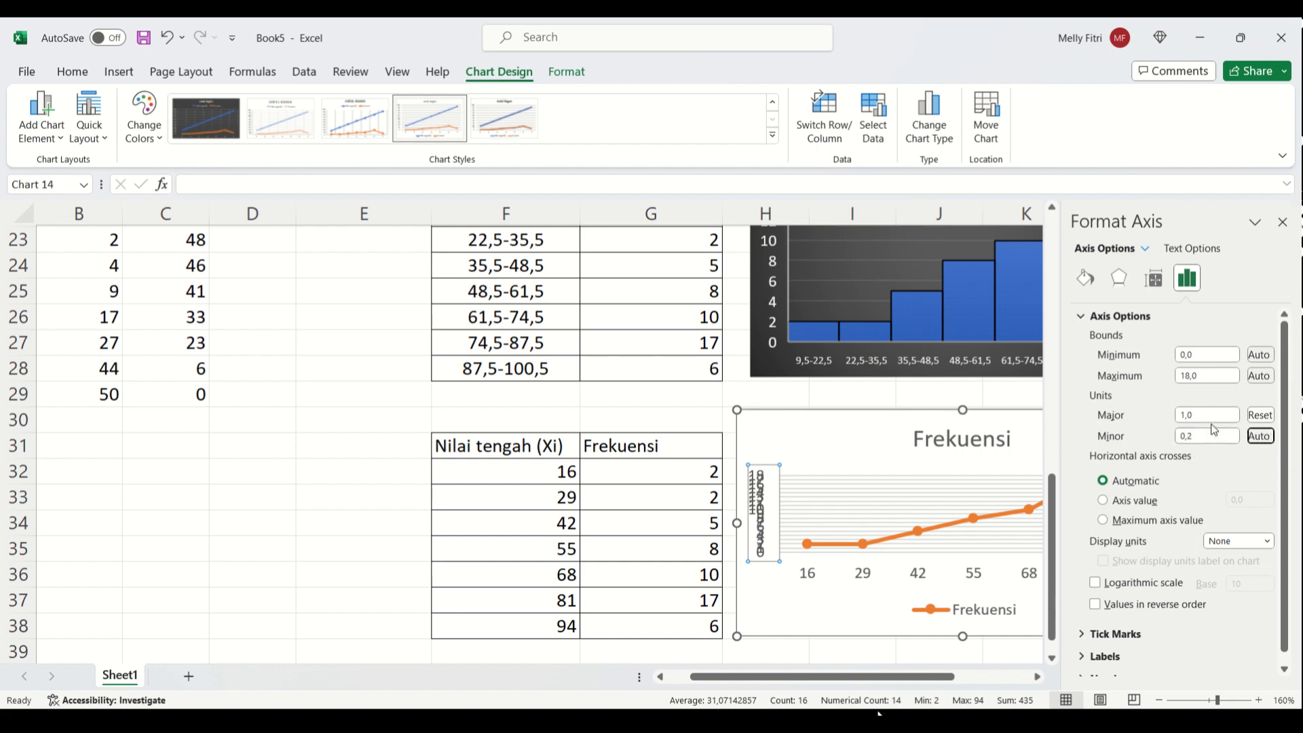
drag(1222, 415, 1141, 421)
click(1260, 415)
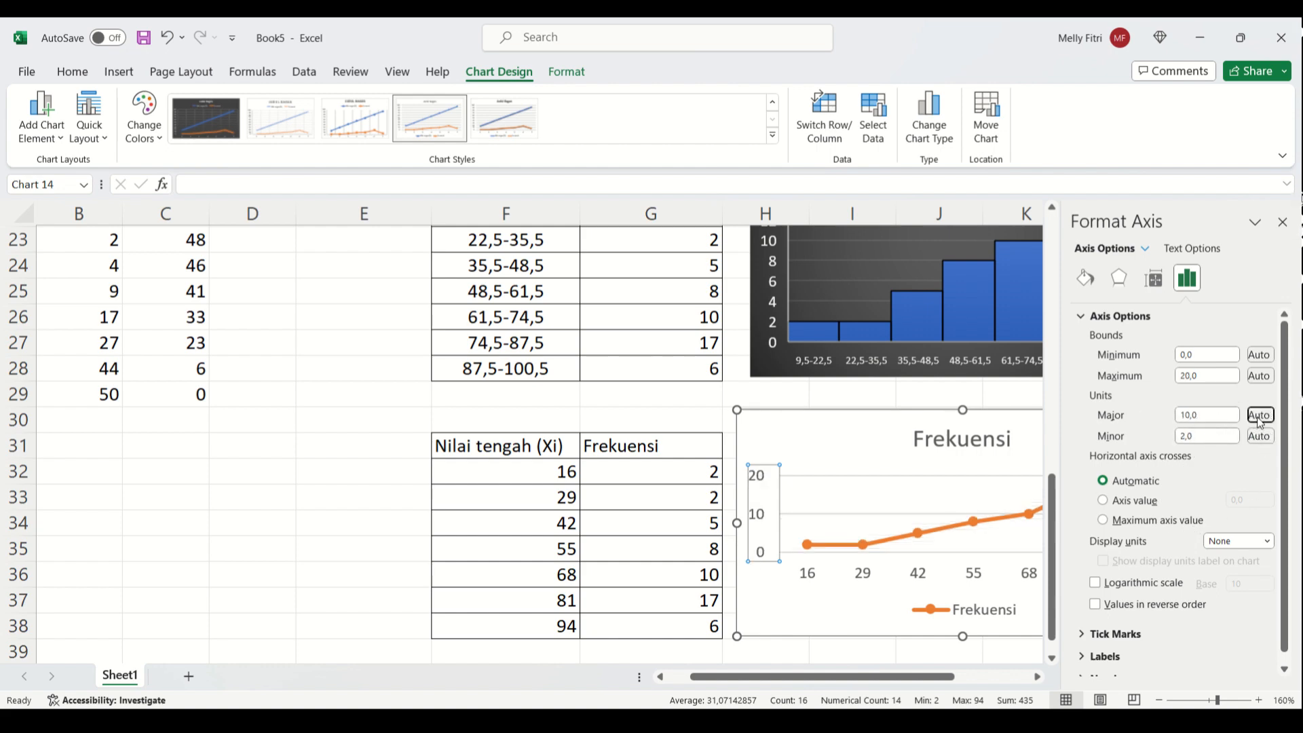
Set the major unit of the line chart's vertical axis to 1.
click(1187, 416)
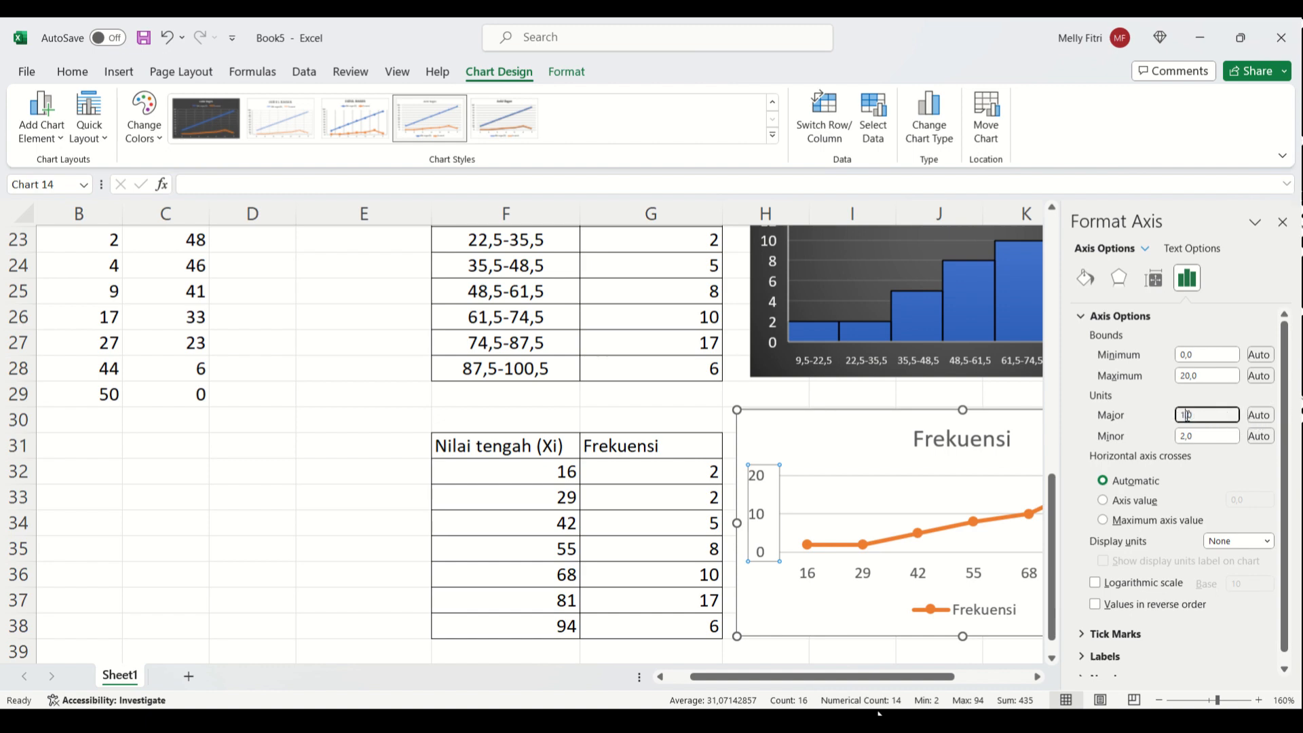
text(0)
click(1196, 435)
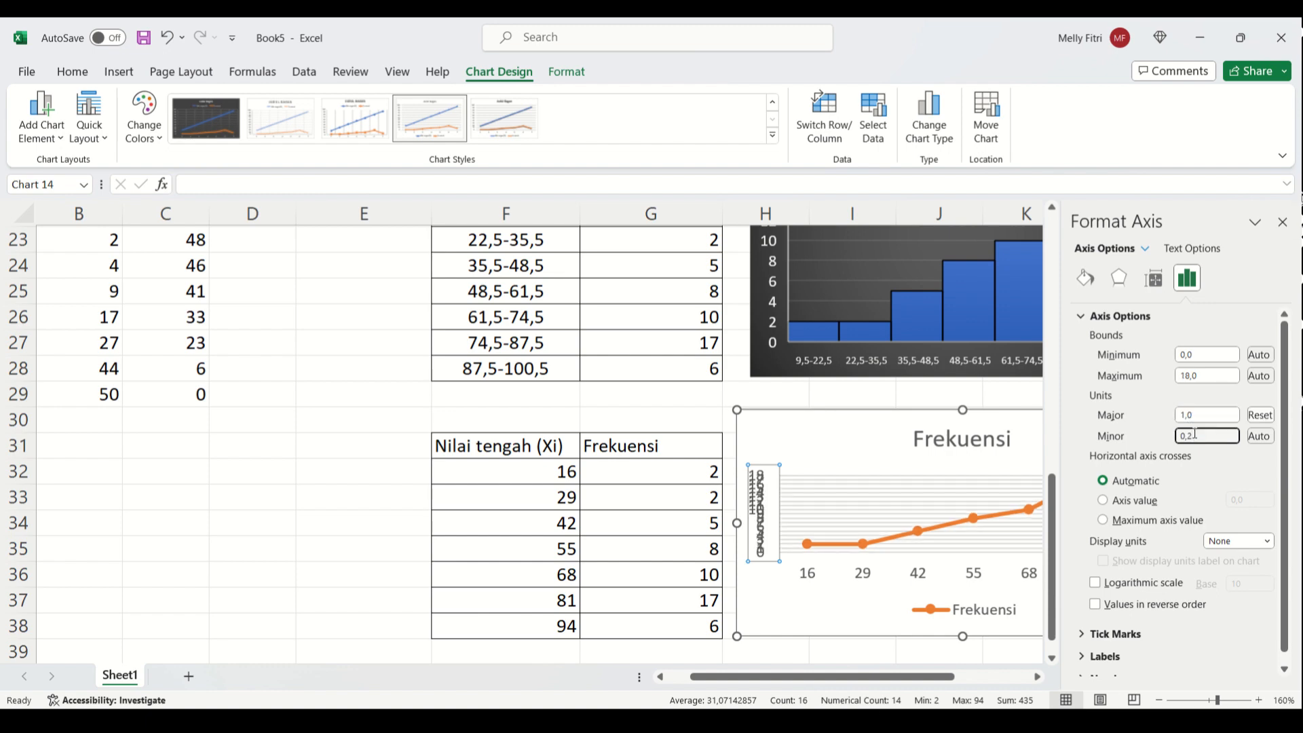
Close the axis formatting options and stretch the line chart's height down to about row 44.
click(1004, 649)
scroll(978, 569, down, 2)
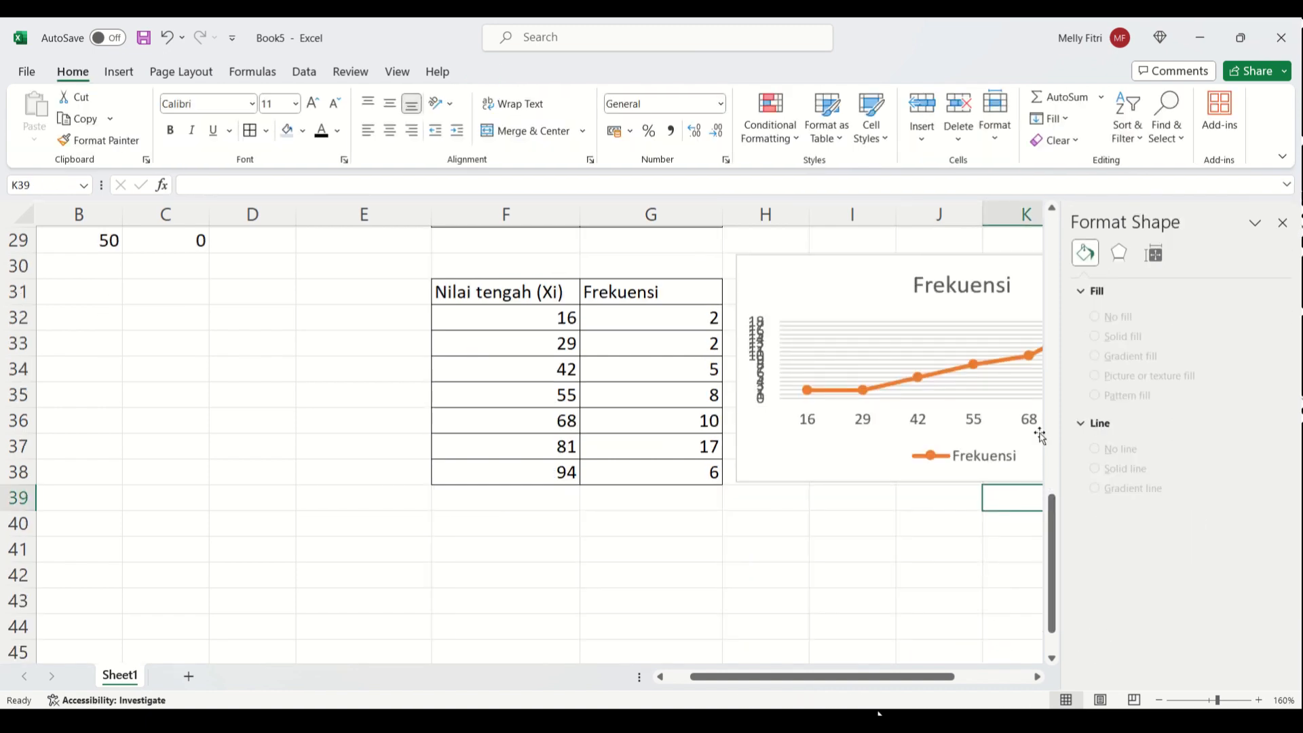
click(1282, 223)
click(1092, 452)
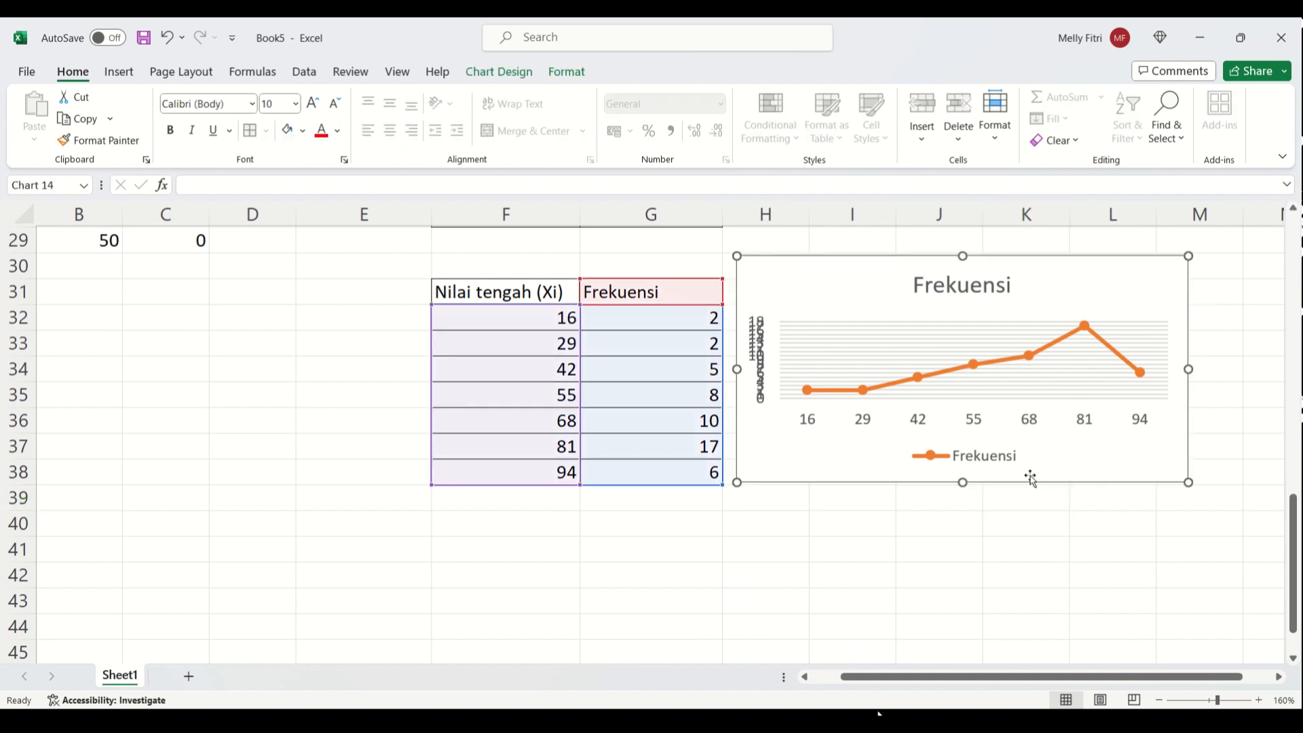
drag(962, 480, 961, 622)
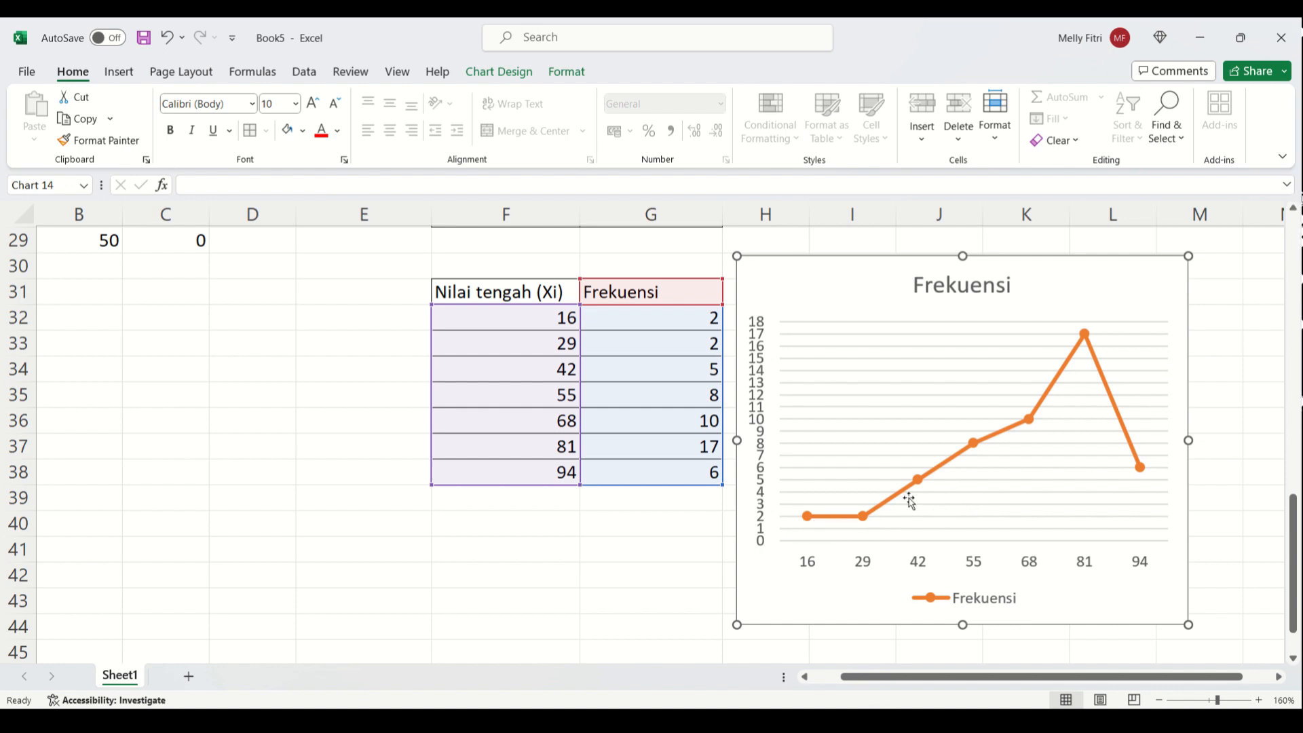
Set the major unit of the line chart's vertical axis to 2 and close the axis formatting options.
scroll(1217, 314, up, 3)
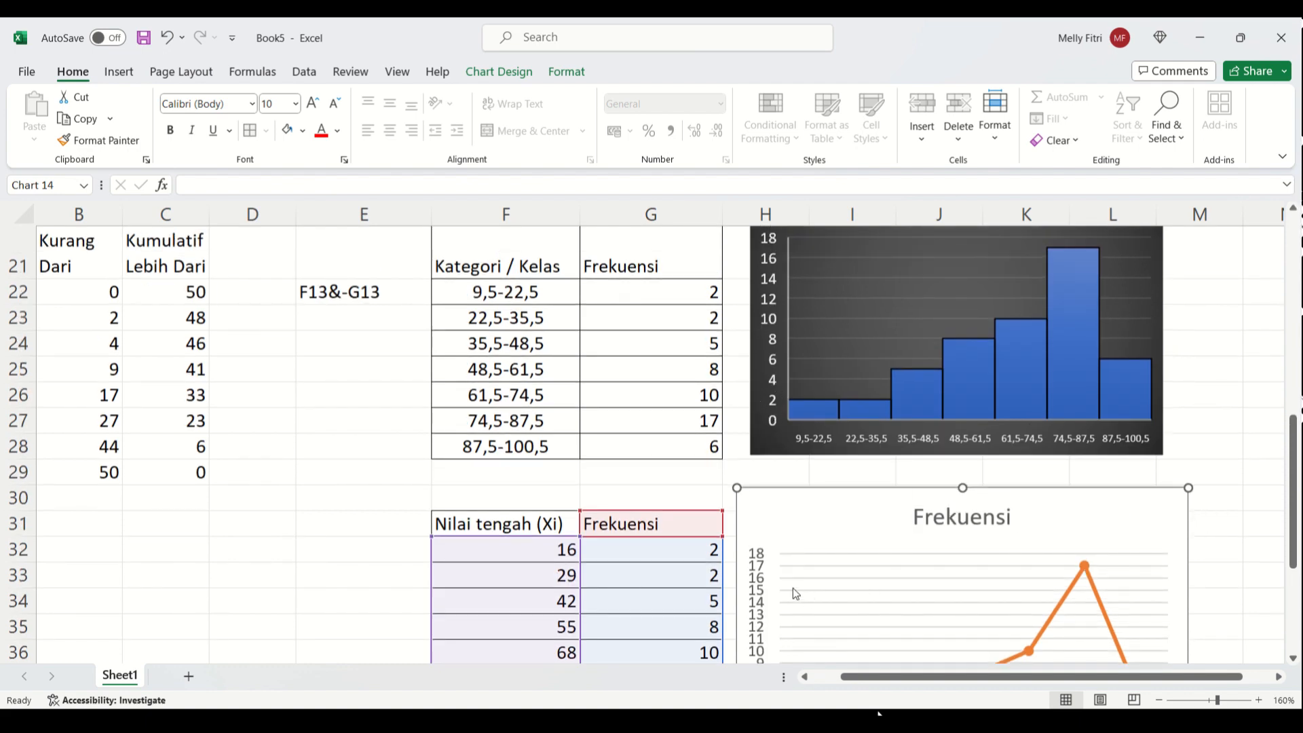
double_click(763, 584)
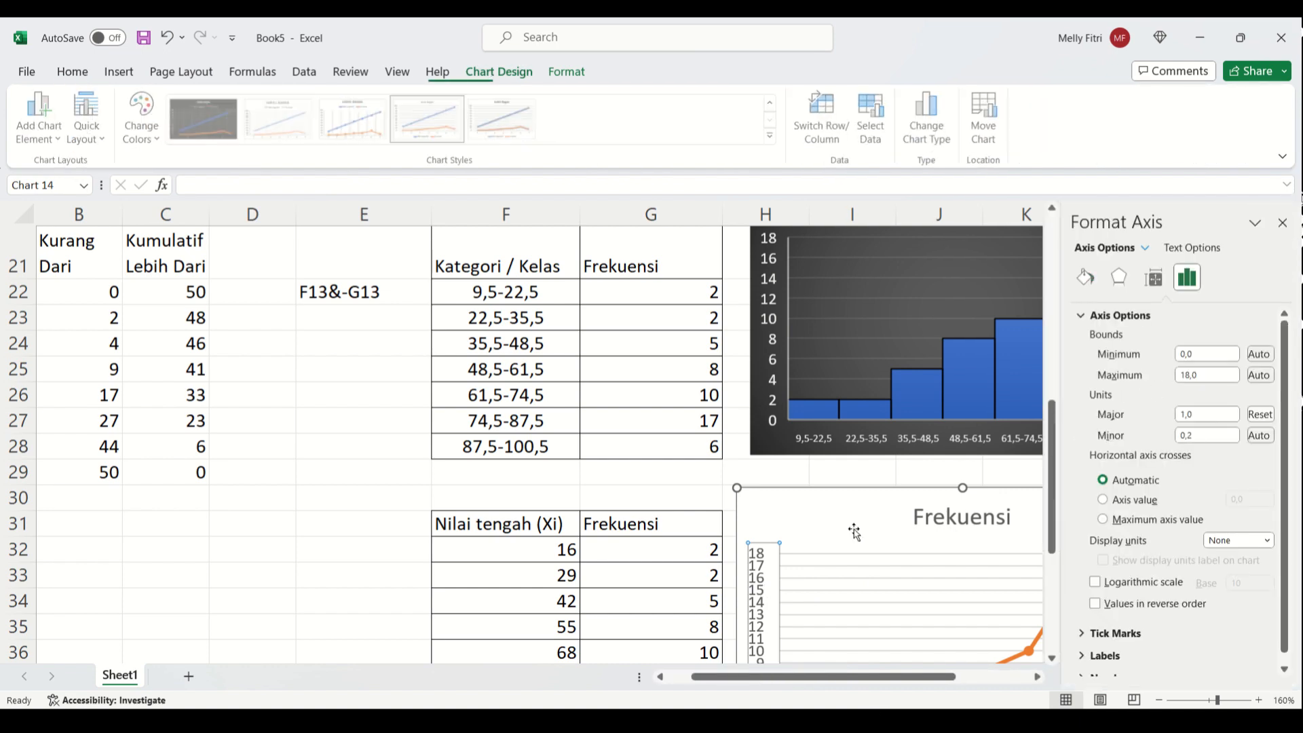
click(1180, 416)
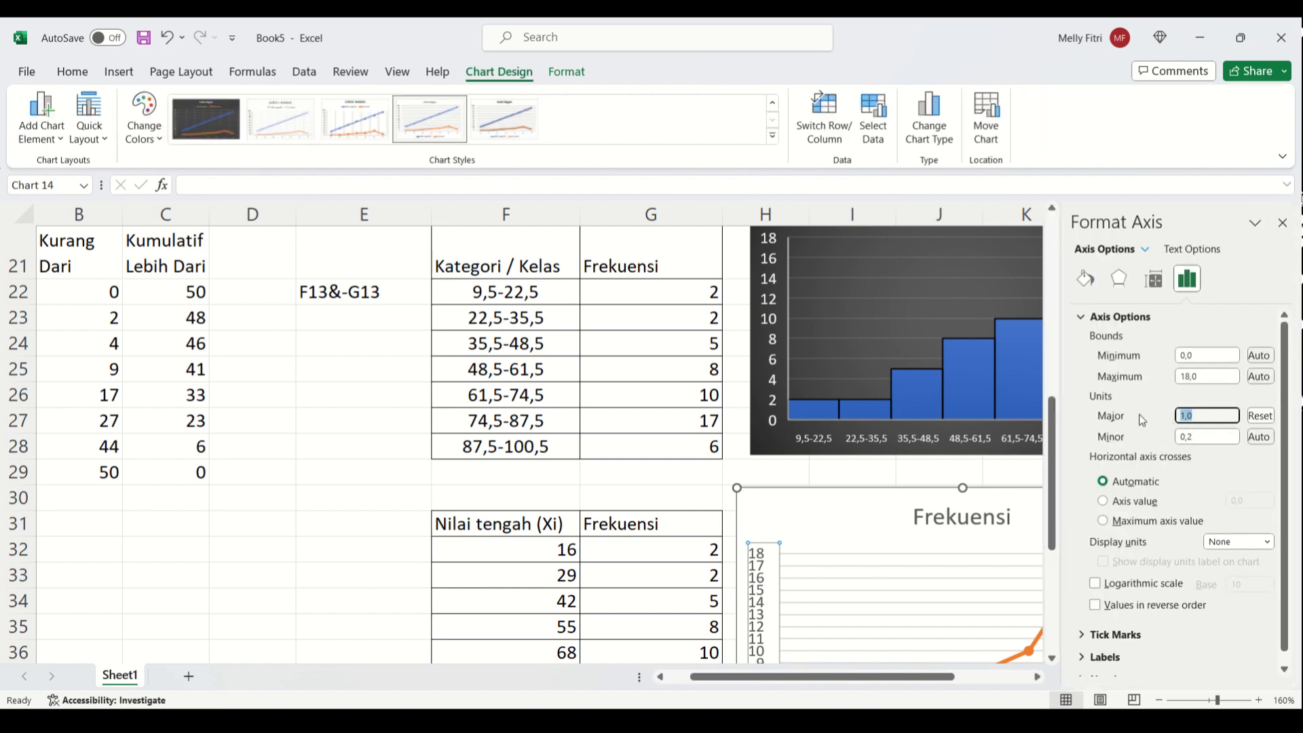
text(2)
click(995, 476)
scroll(847, 642, down, 1)
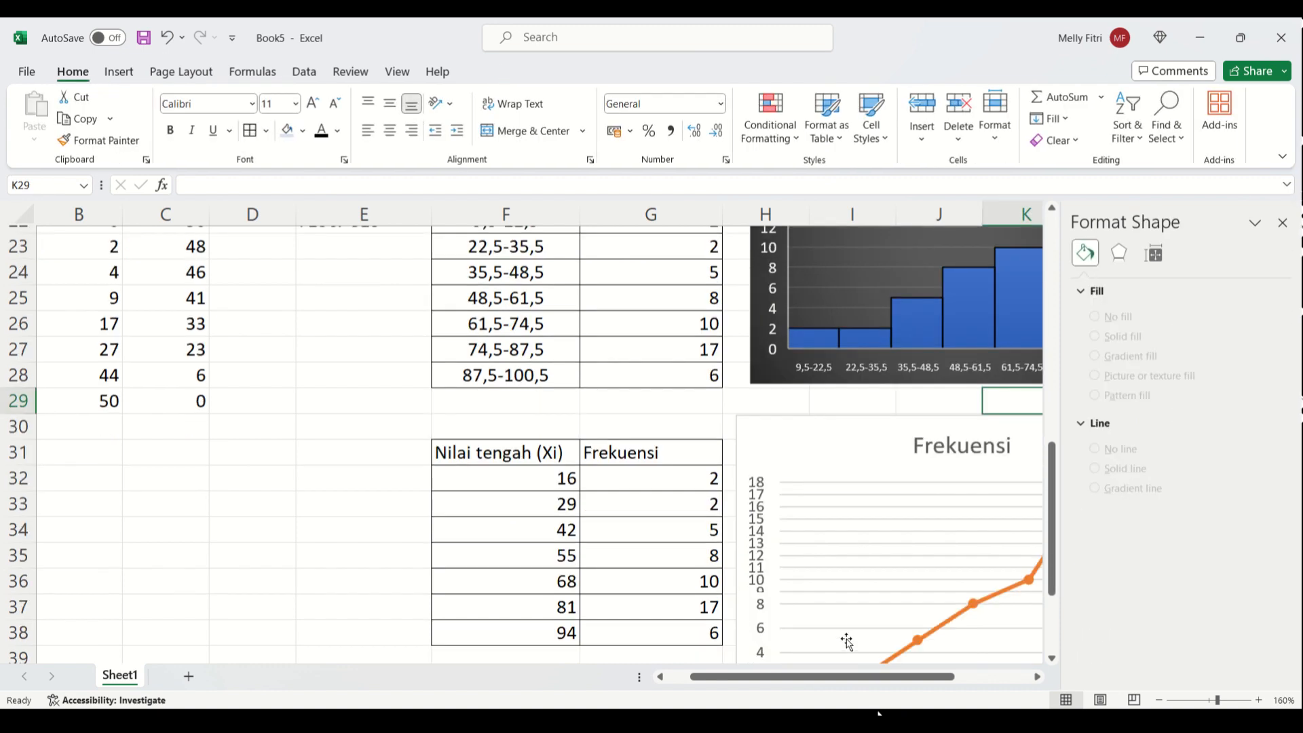
scroll(847, 642, down, 1)
click(755, 502)
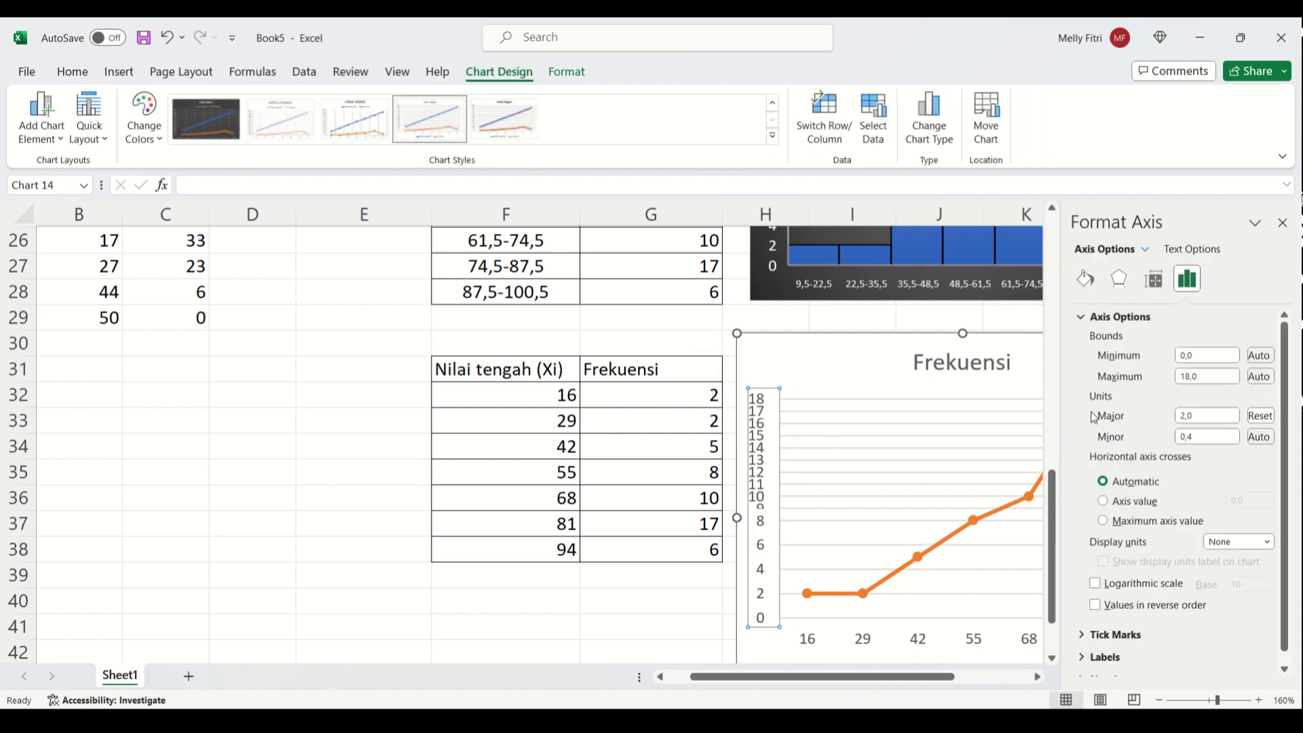
click(1283, 224)
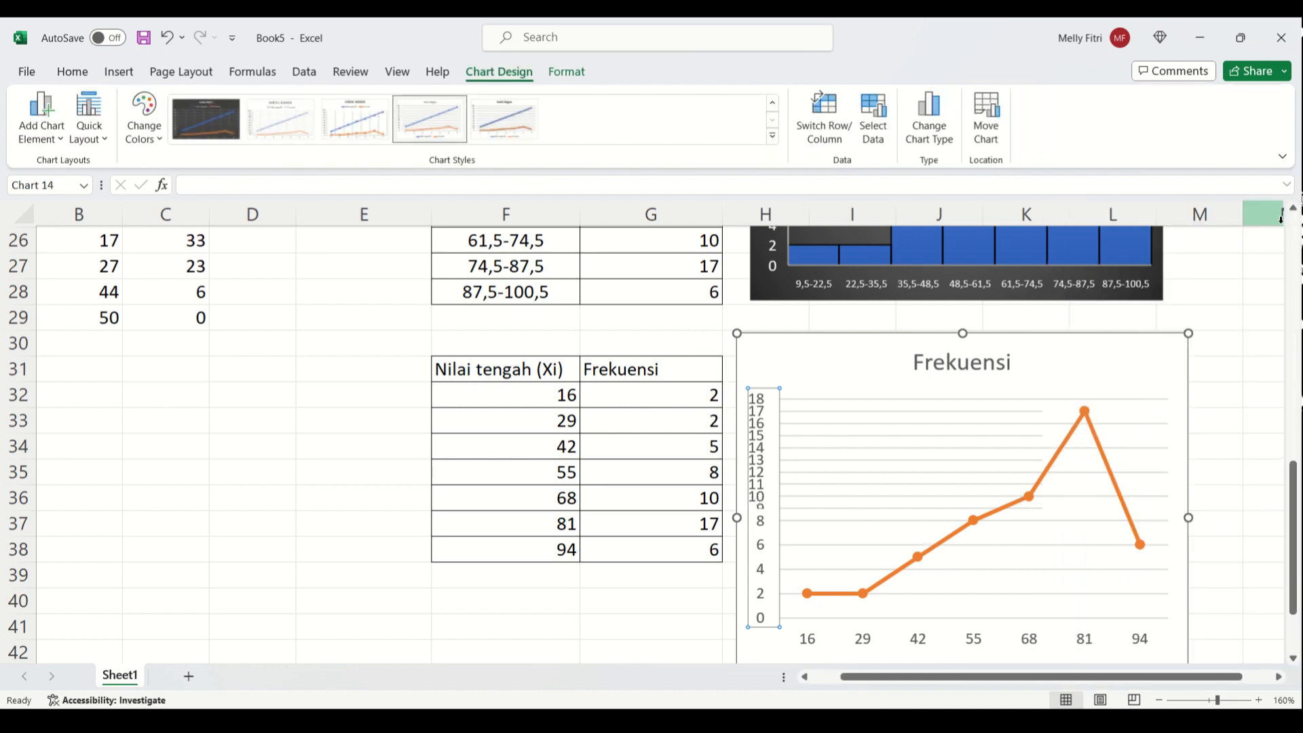
Change the line chart's title to "Poligon" and close the title formatting options.
scroll(897, 606, up, 1)
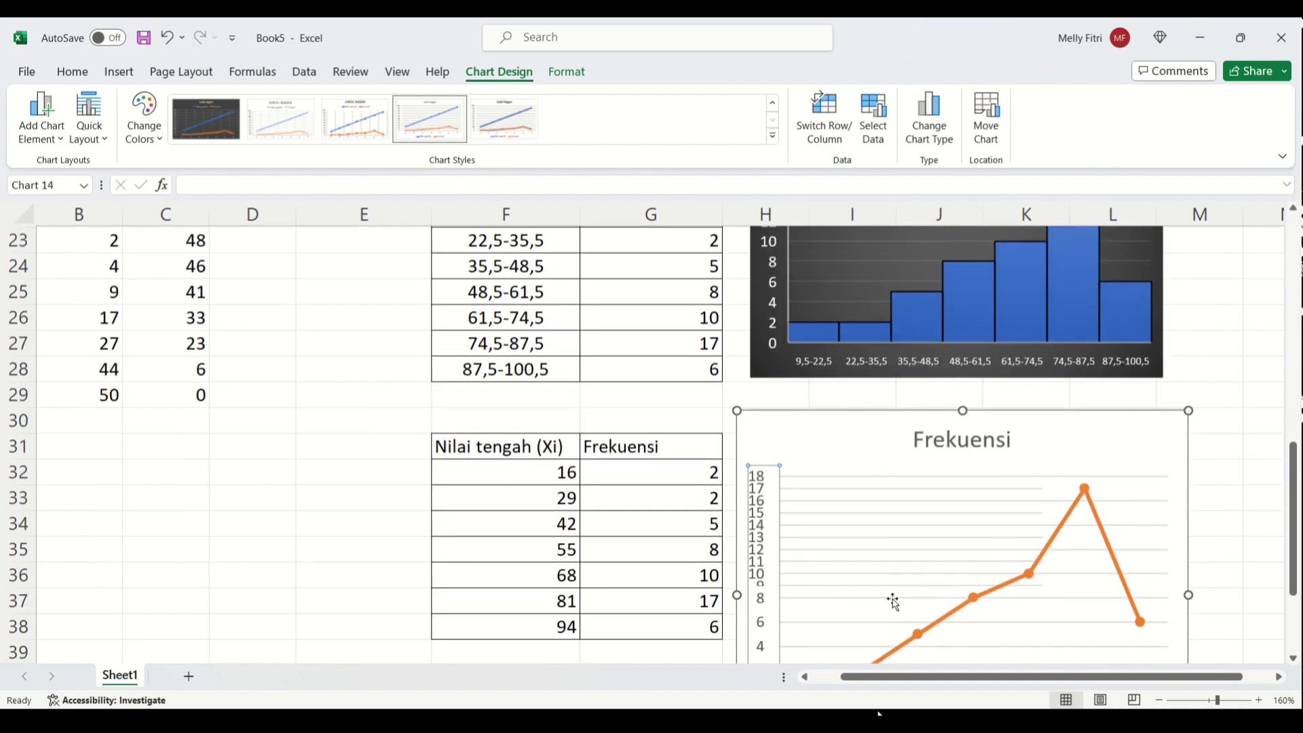
scroll(1040, 543, up, 1)
double_click(996, 526)
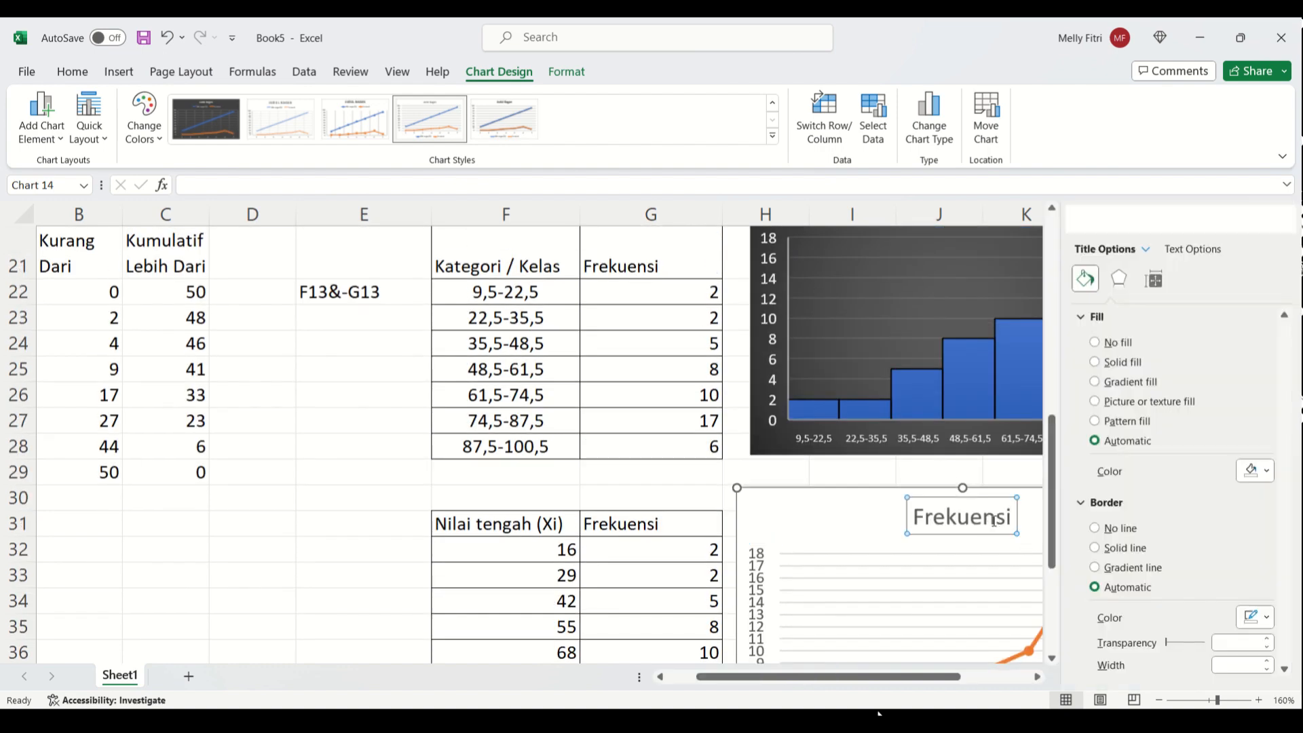
triple_click(995, 522)
text(Poligon)
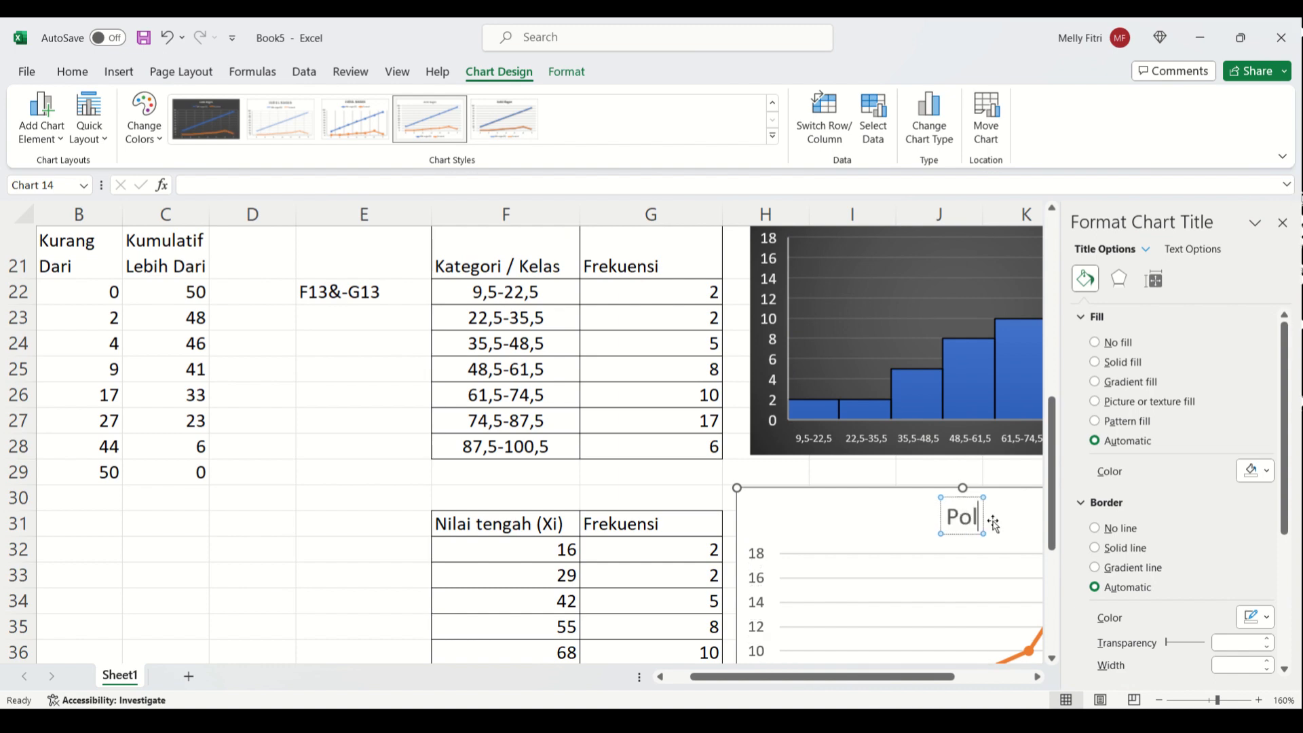
click(275, 637)
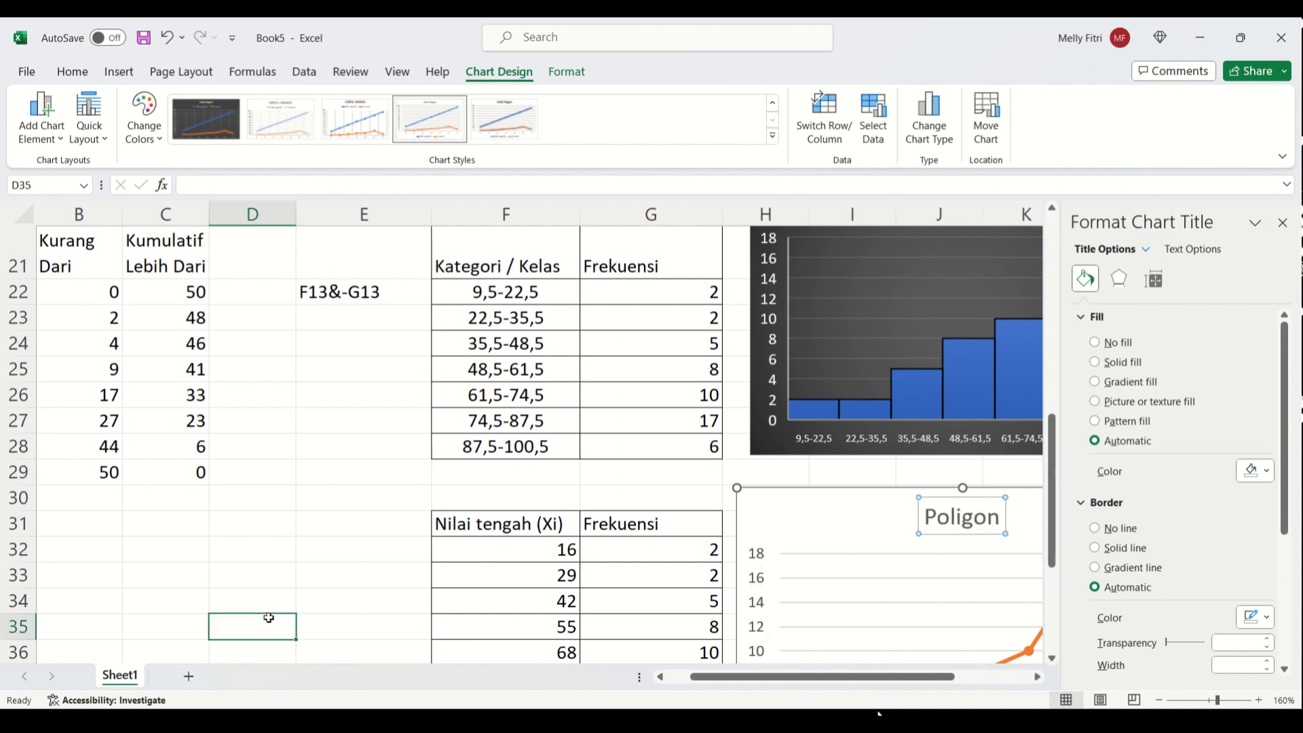
scroll(697, 564, down, 2)
scroll(697, 565, down, 2)
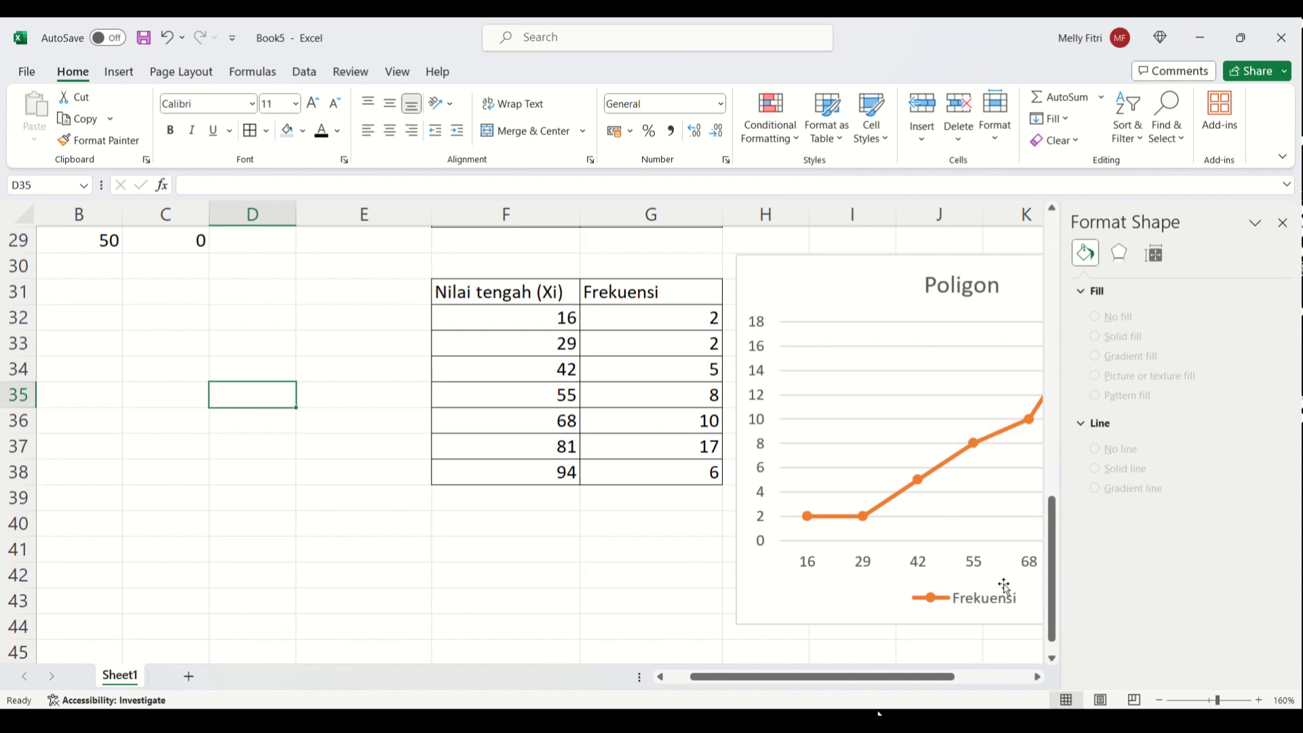
click(1283, 222)
Apply the dark grey chart style to the Poligon chart and shrink it to about columns H to K, ending near row 40.
click(1158, 635)
click(1158, 616)
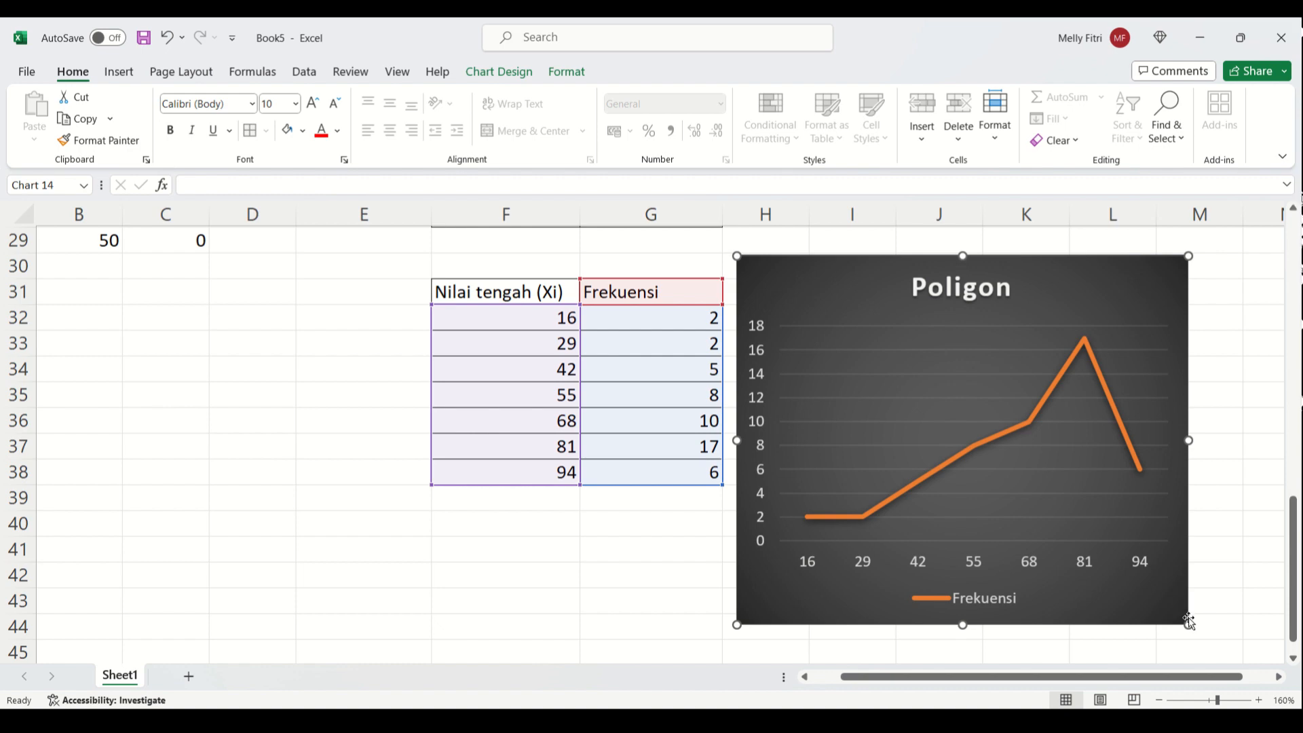
drag(1190, 625, 1087, 520)
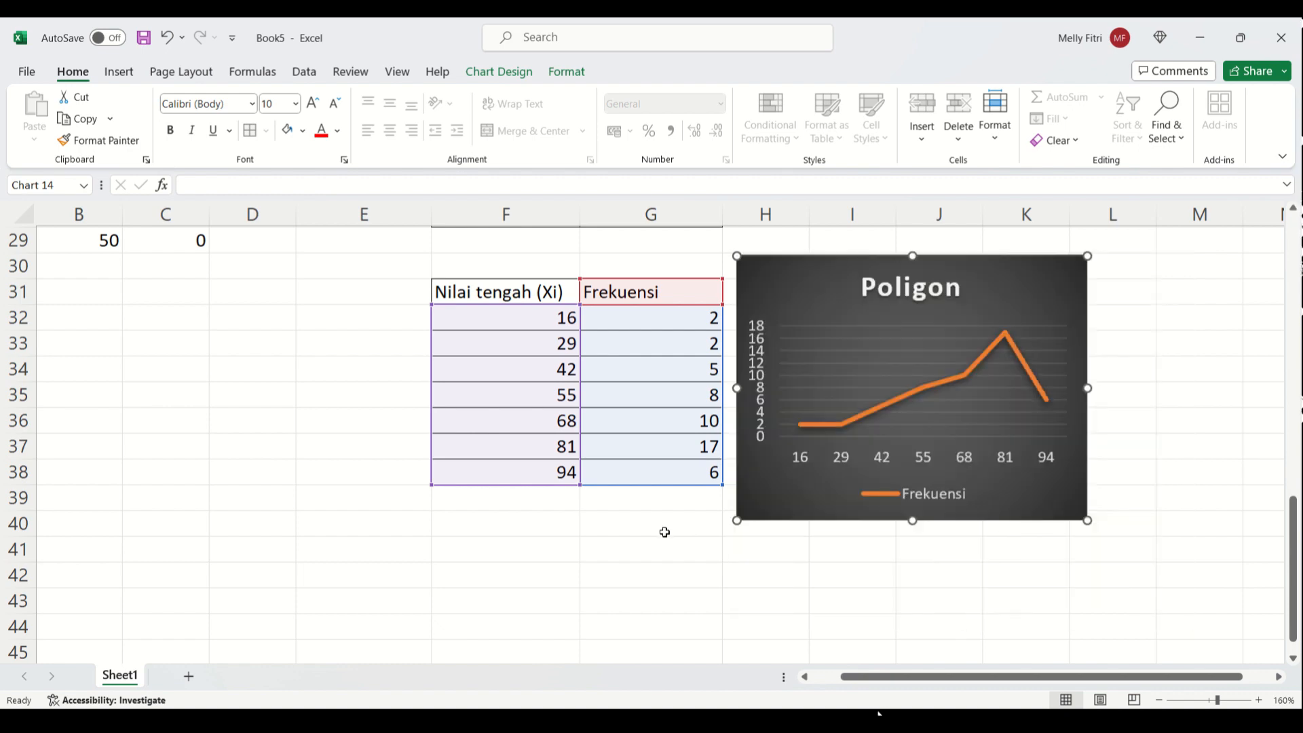
Reduce the Poligon chart's axis label font sizes to 6 for the vertical axis and 7 for the horizontal axis.
scroll(483, 566, up, 1)
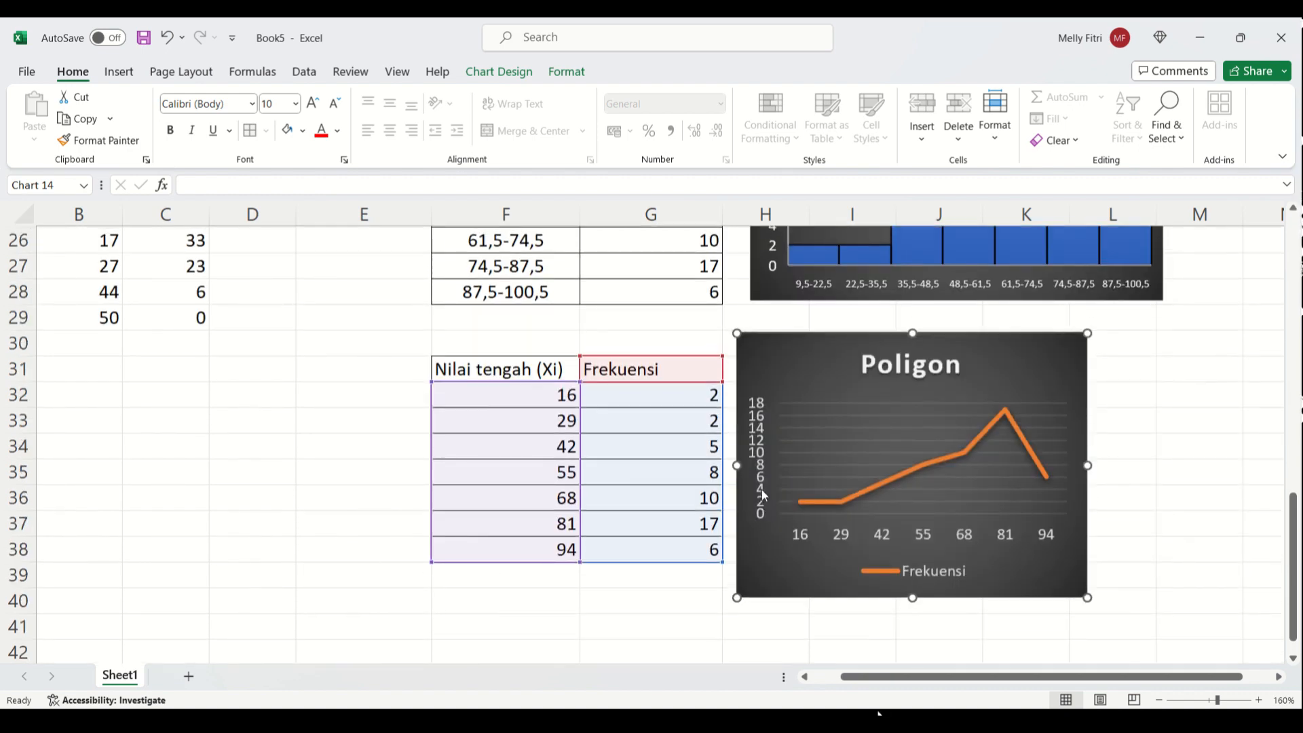
click(762, 492)
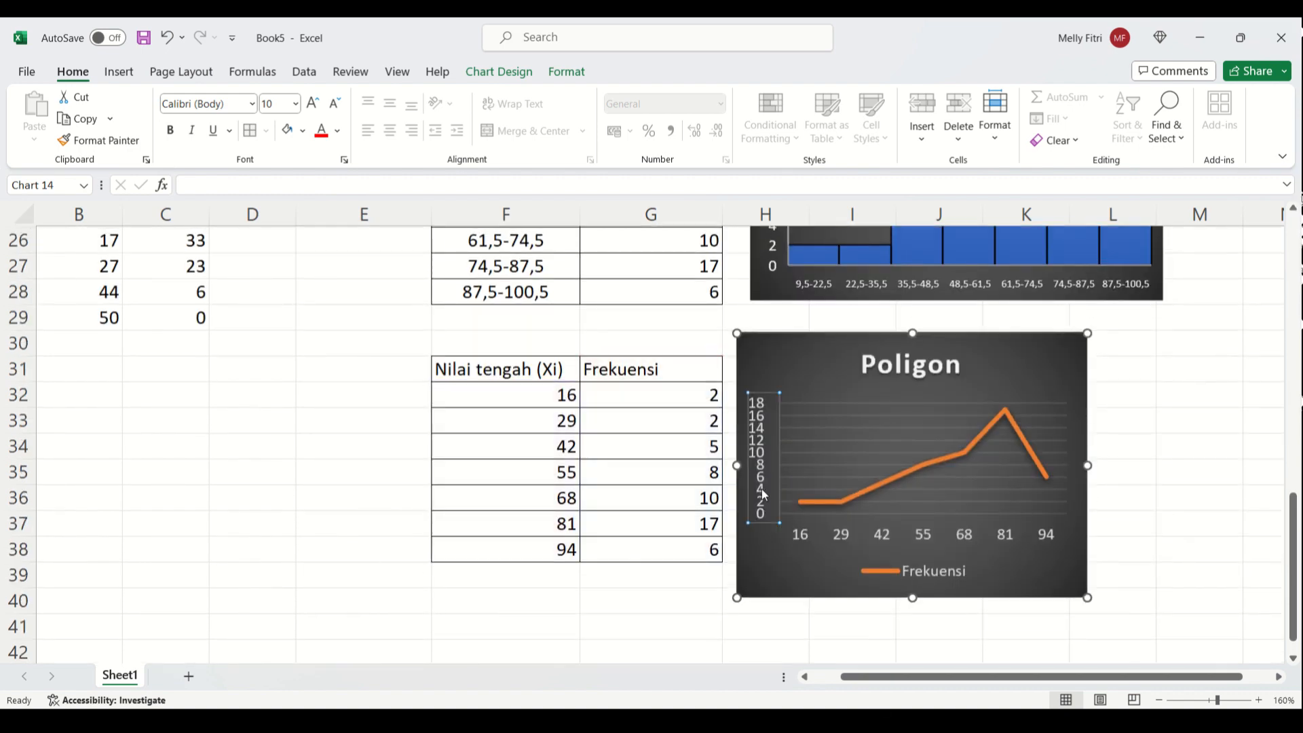
click(333, 105)
click(333, 106)
click(333, 105)
click(796, 536)
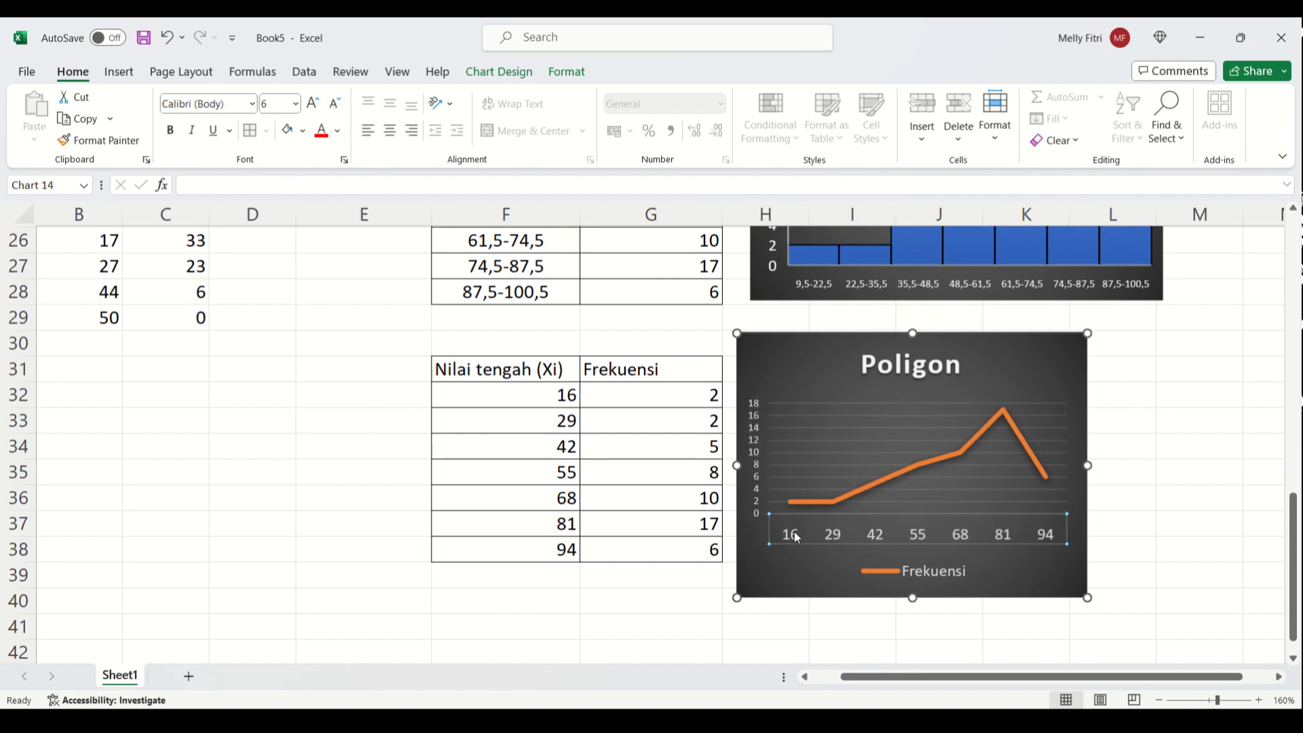
click(333, 105)
click(333, 106)
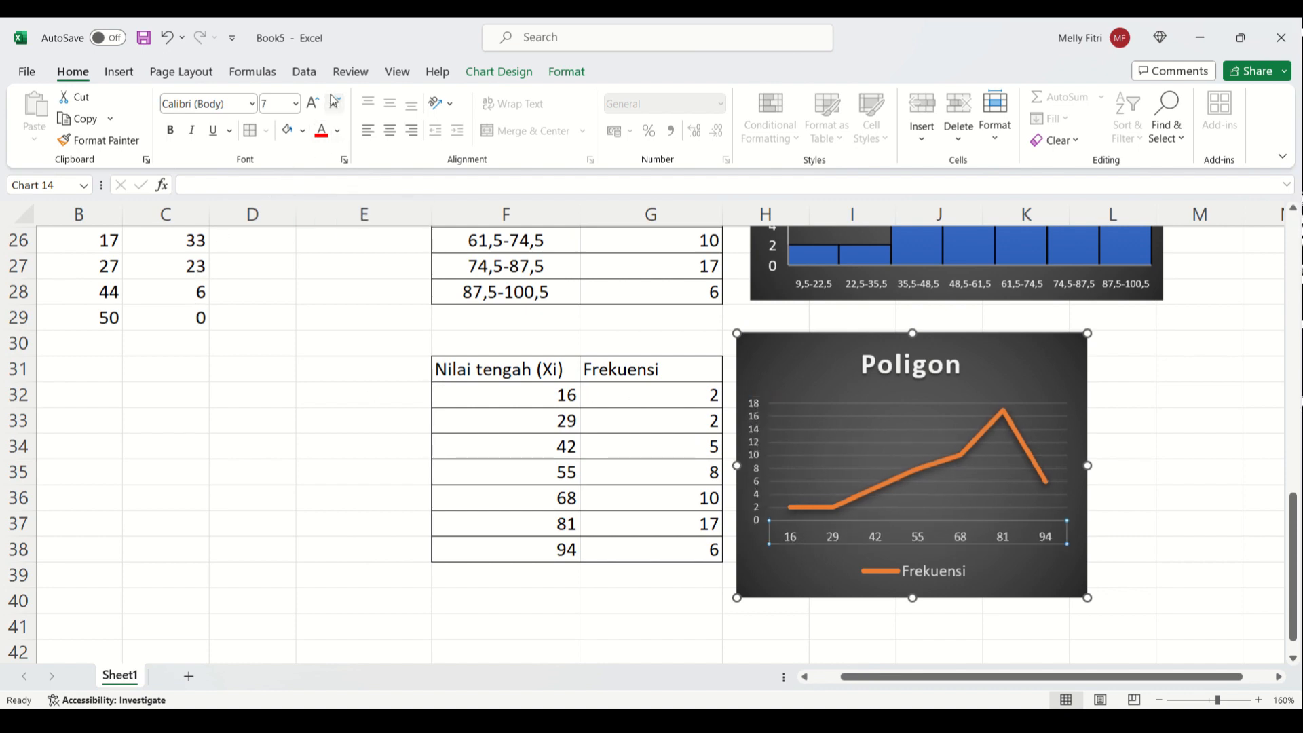
click(116, 414)
Examine the Tepi kelas boundaries and the Kurang Dari and Lebih Dari cumulative frequency columns in rows 21 to 29.
scroll(196, 428, up, 2)
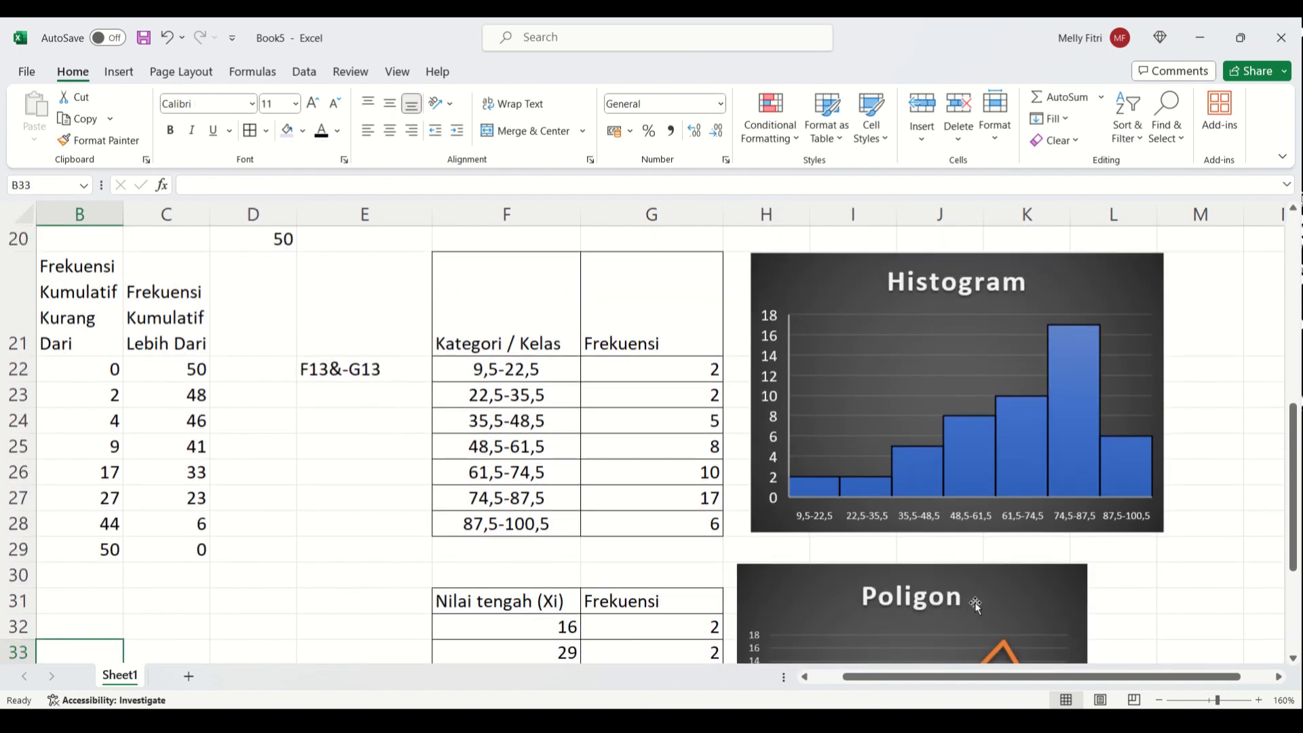
drag(917, 677, 819, 679)
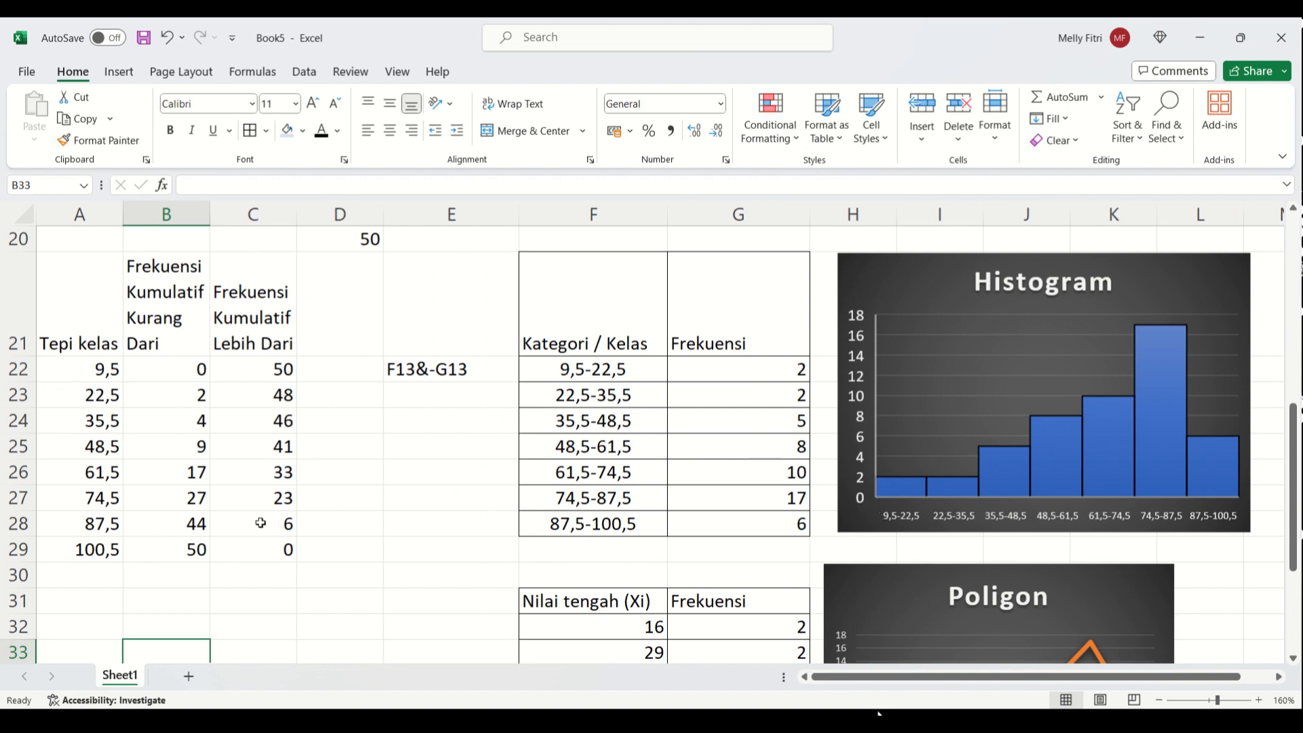
drag(79, 370, 85, 547)
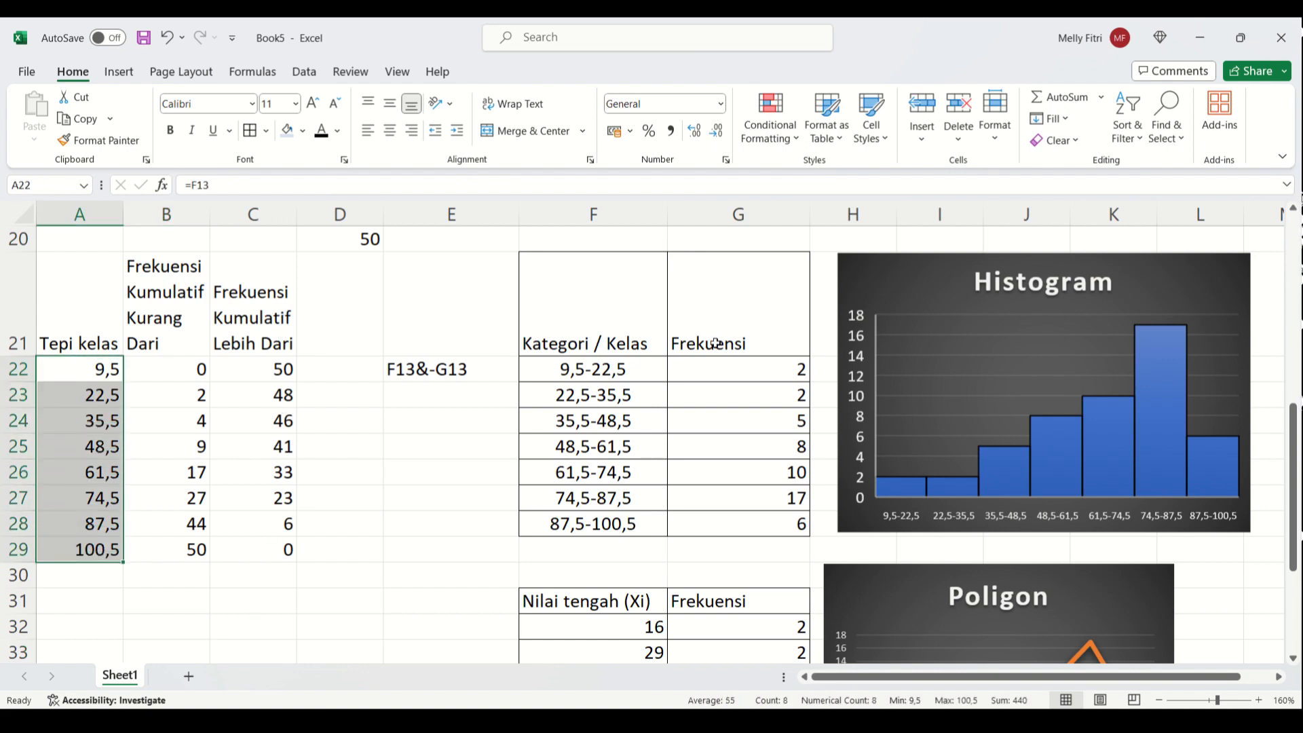
drag(151, 348, 151, 546)
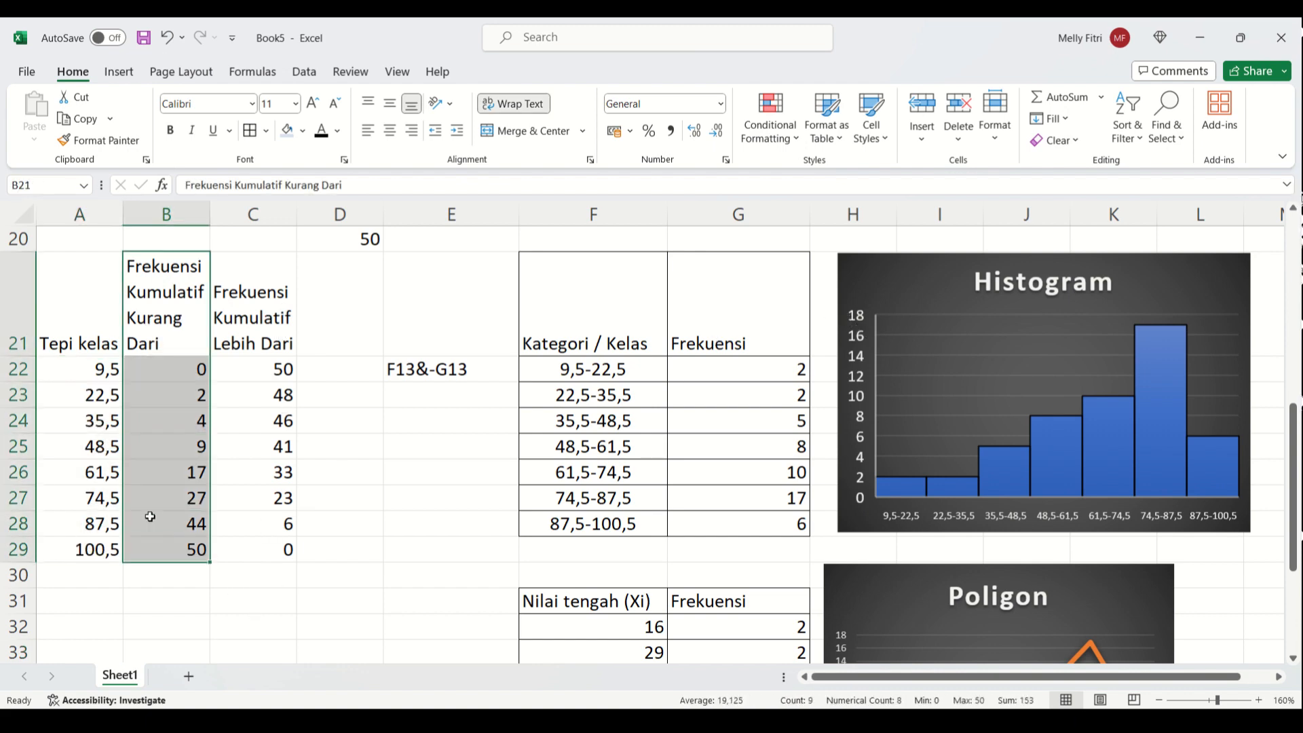
drag(162, 367, 160, 540)
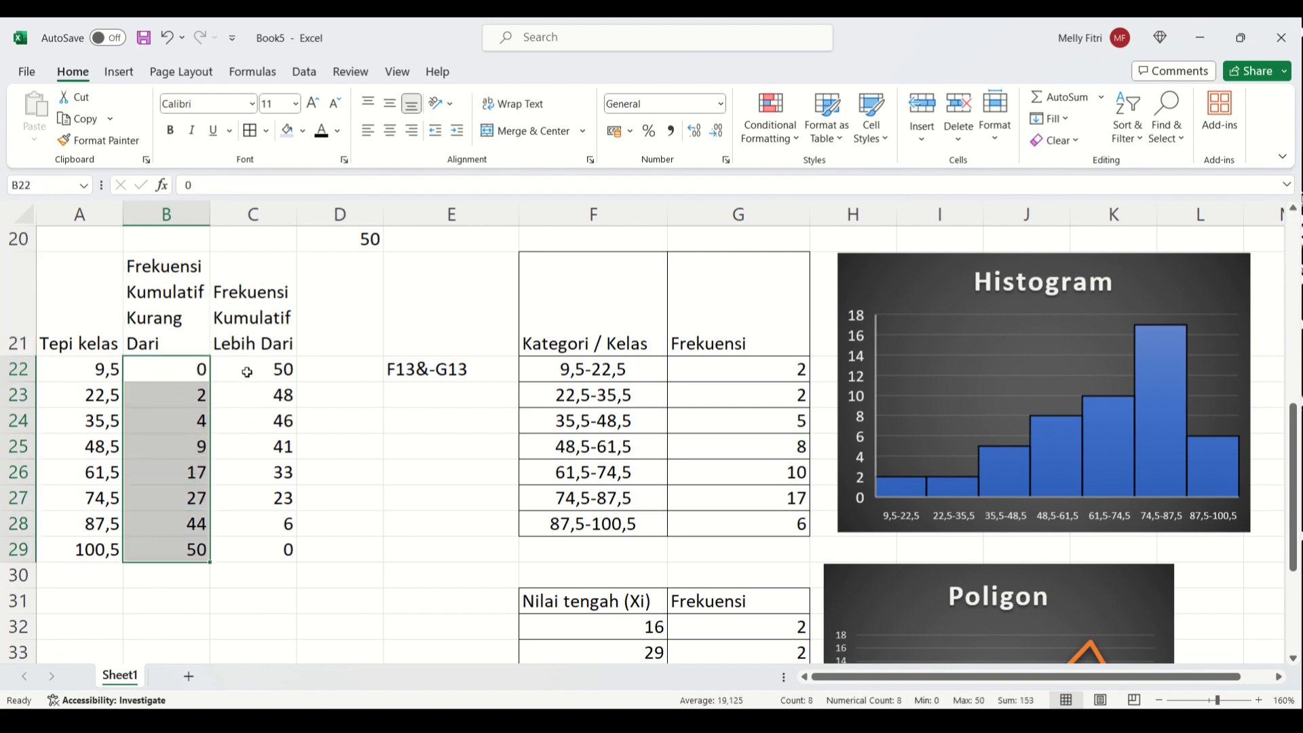
drag(246, 372, 247, 549)
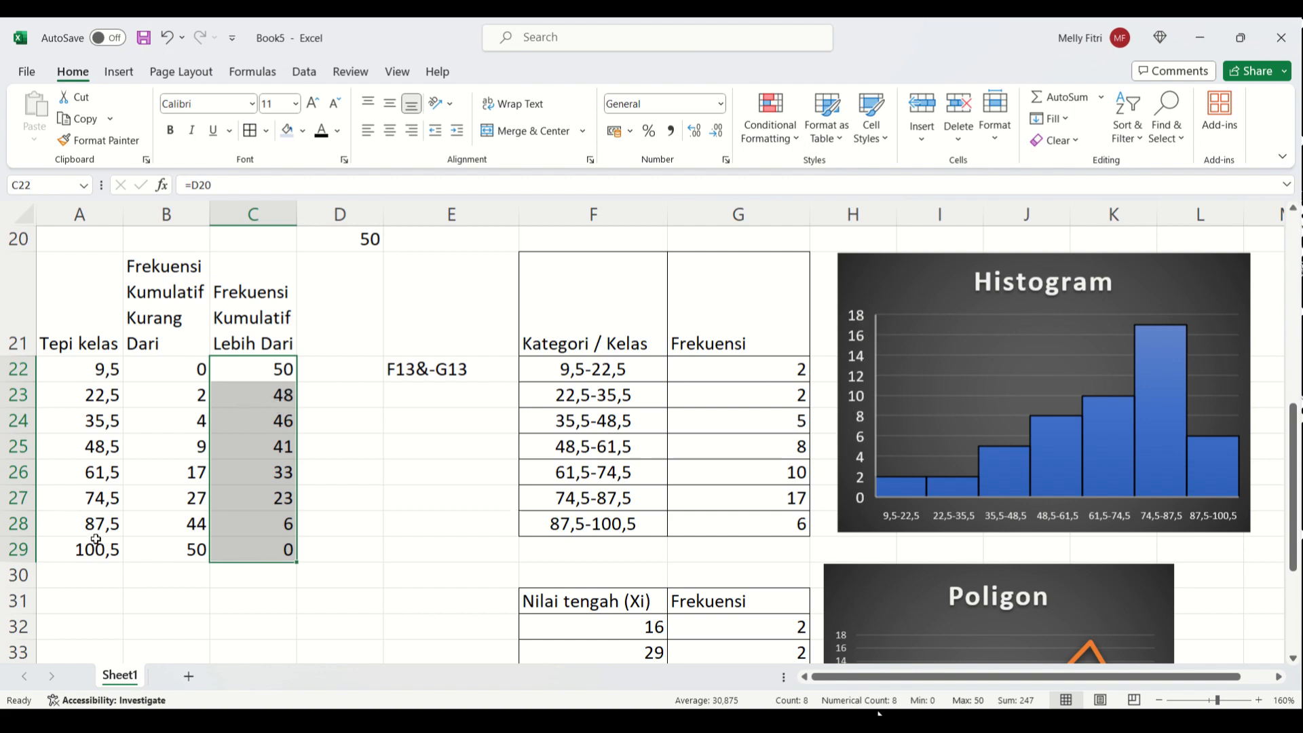
click(181, 374)
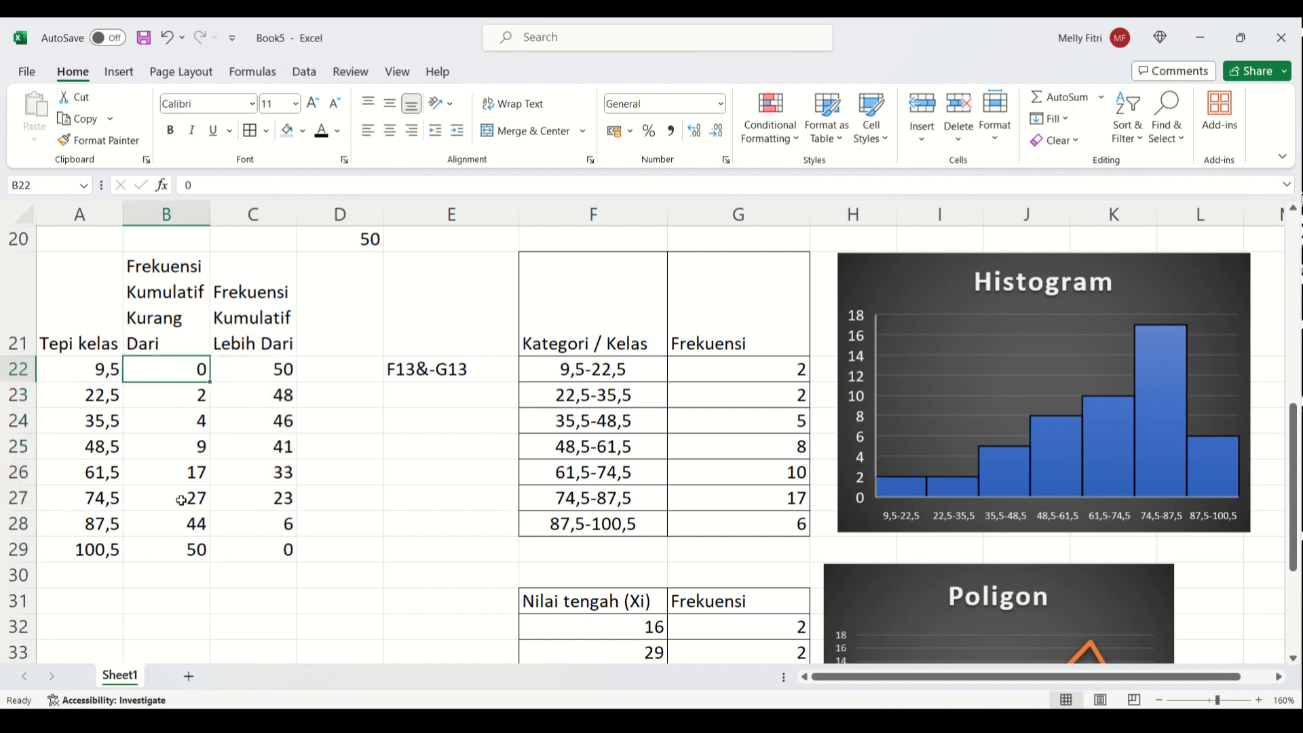
click(179, 545)
click(258, 553)
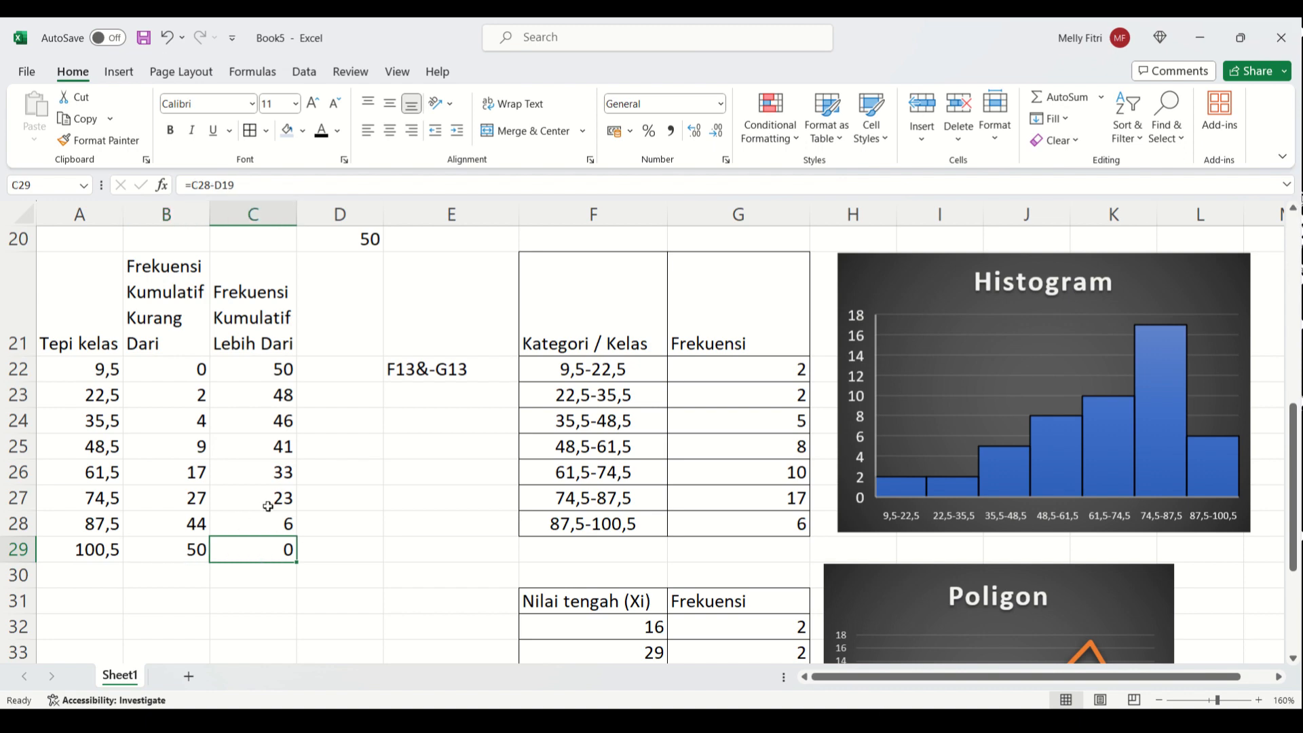
click(287, 370)
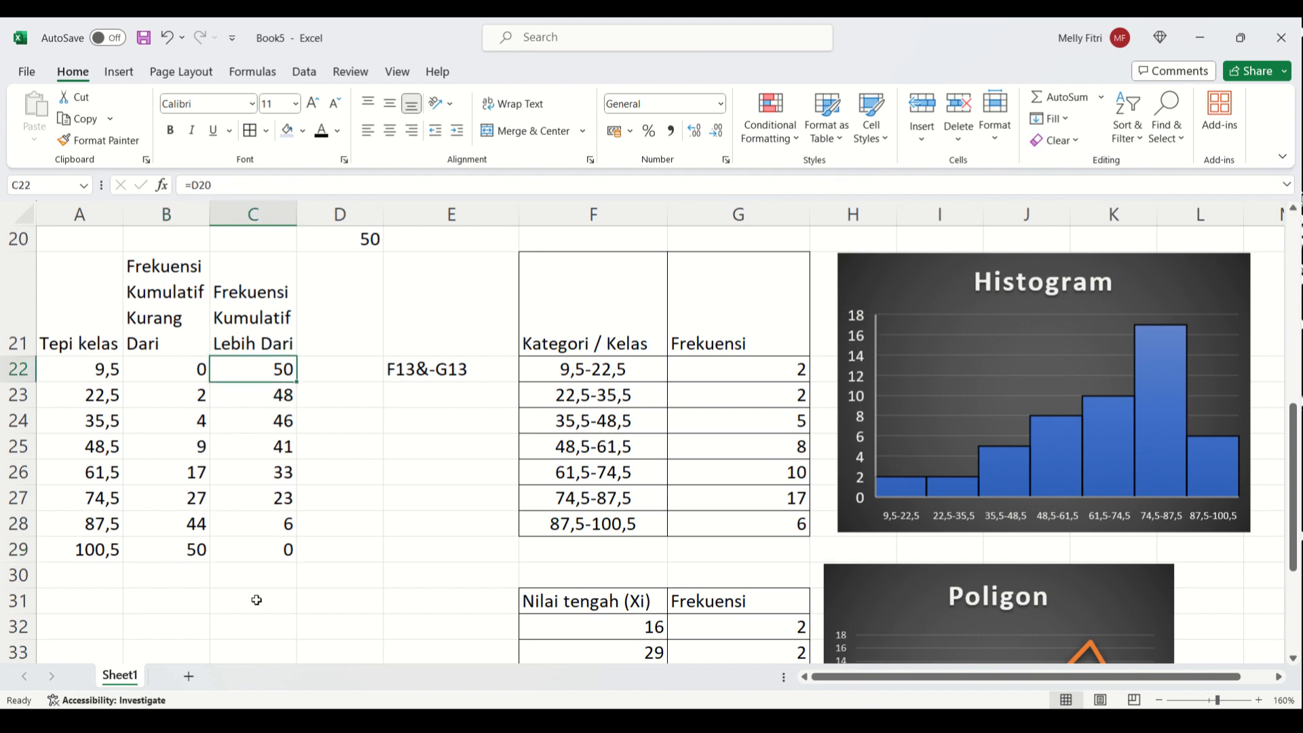
scroll(257, 600, down, 1)
click(218, 581)
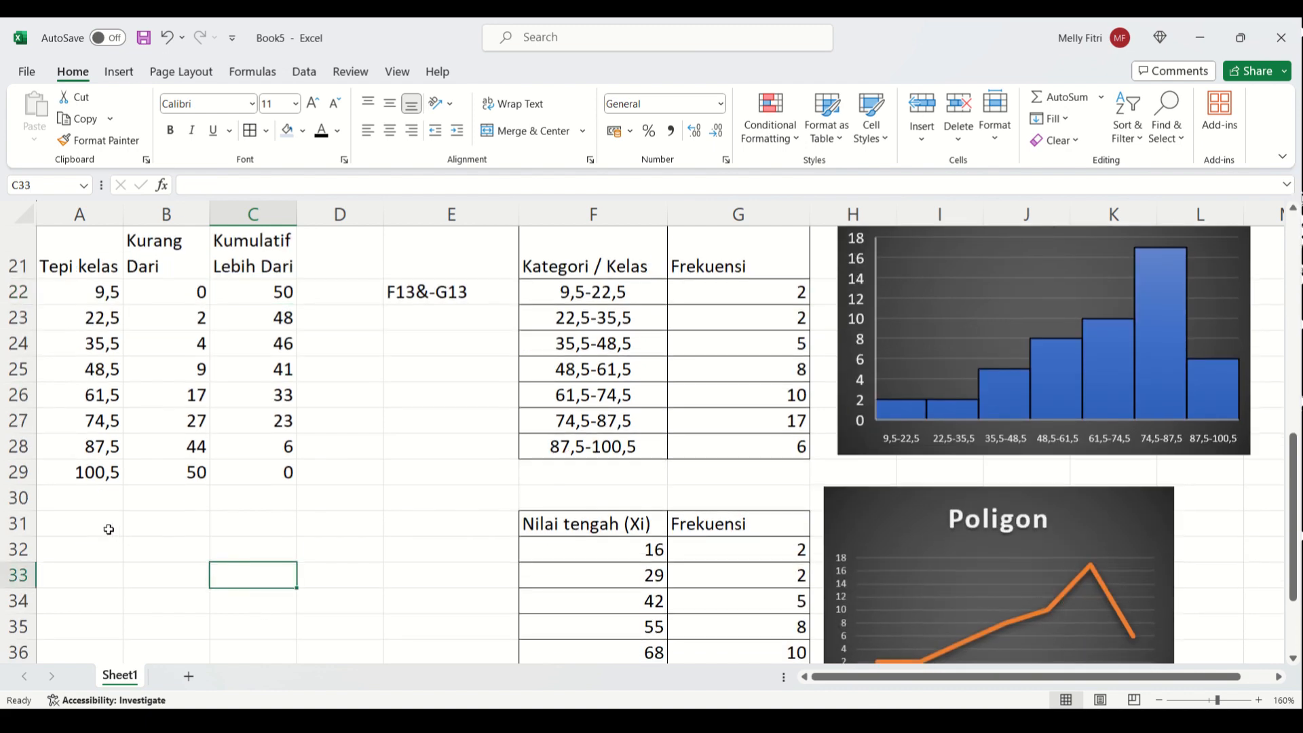
Insert a line chart with markers from the Tepi kelas and cumulative frequency table in A21:C29.
scroll(117, 306, up, 1)
drag(117, 306, 248, 519)
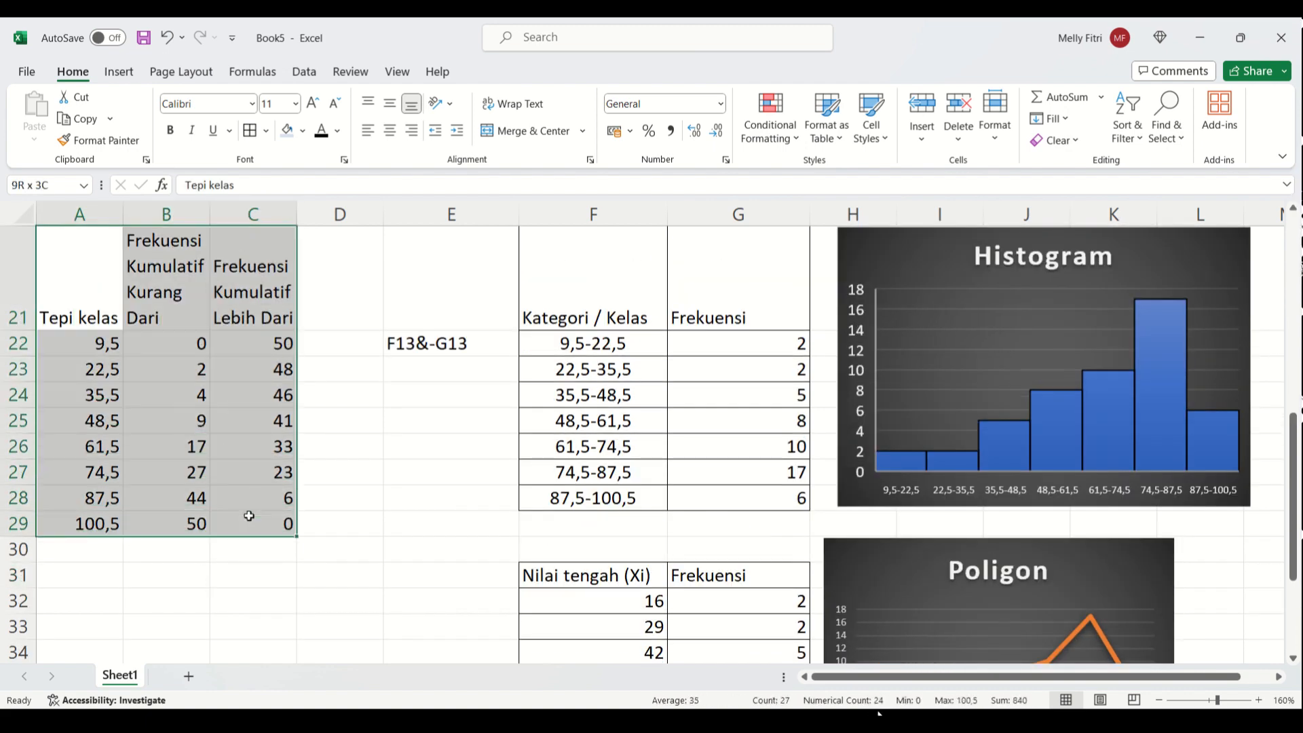
click(119, 72)
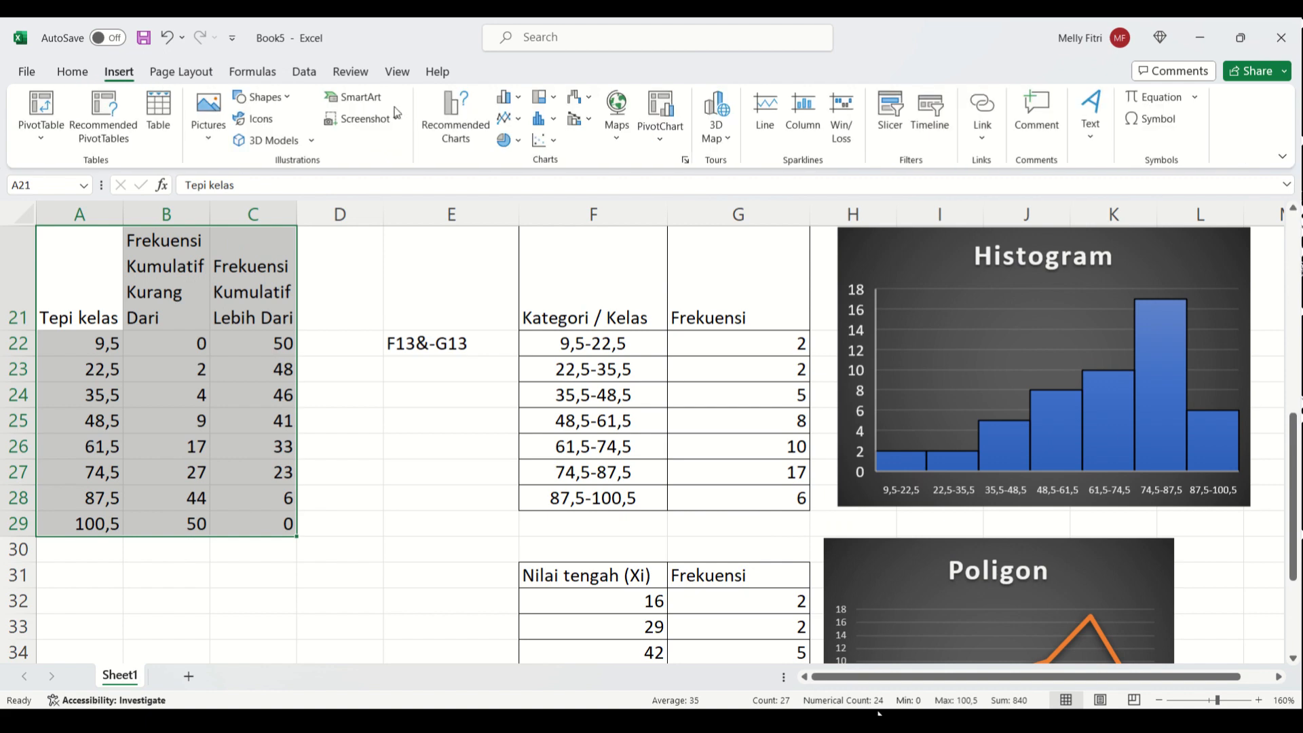
click(505, 118)
click(525, 175)
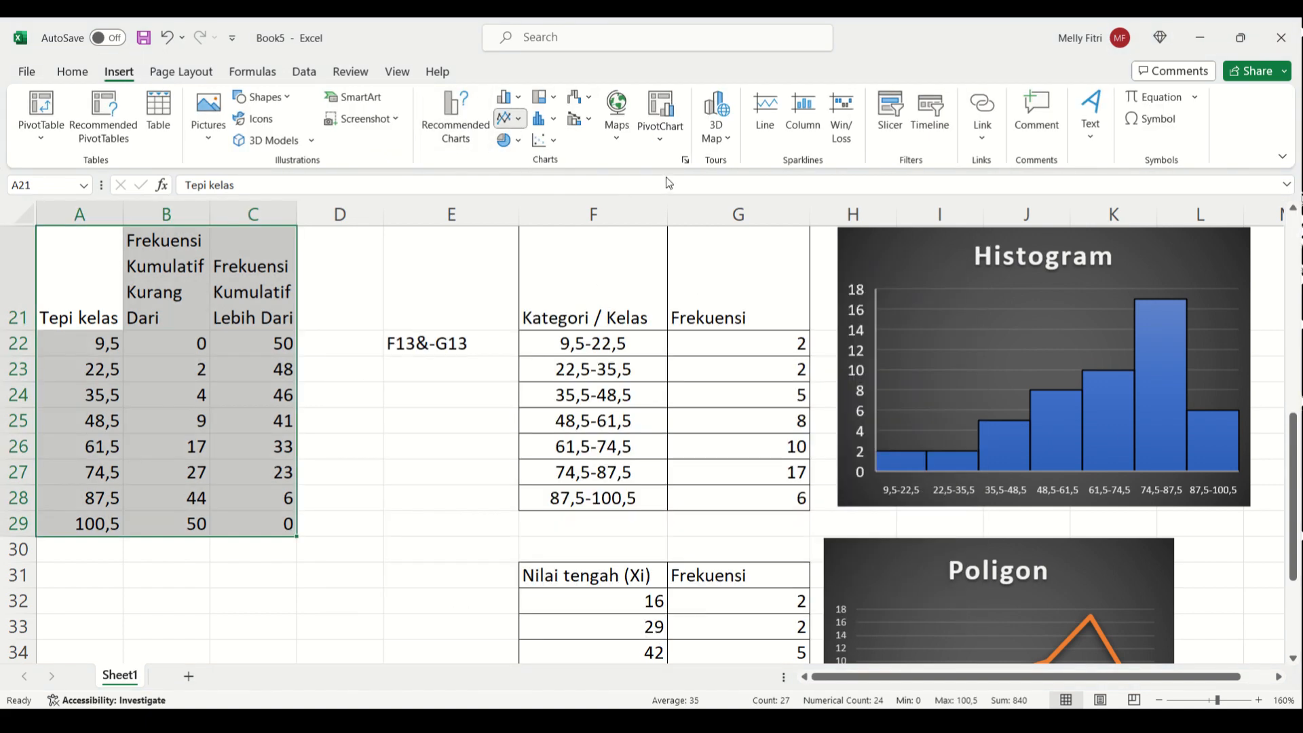
click(667, 182)
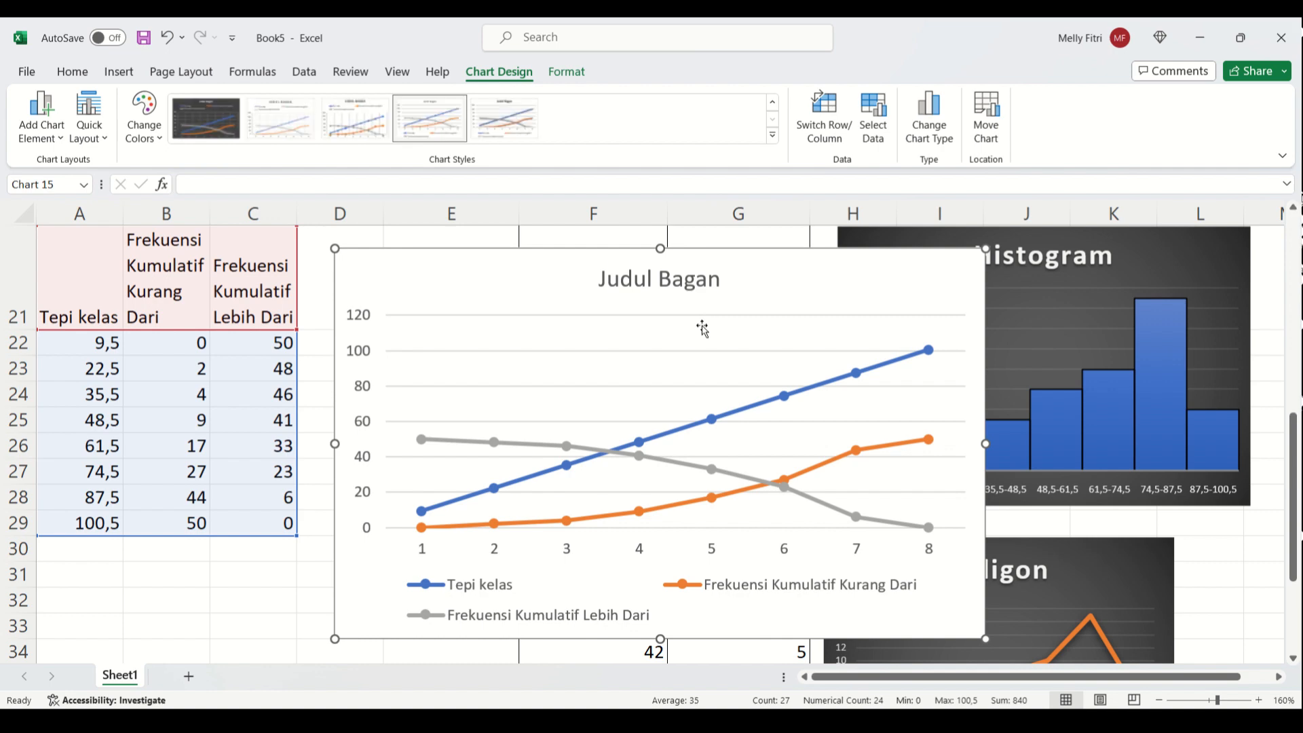
scroll(1147, 588, down, 1)
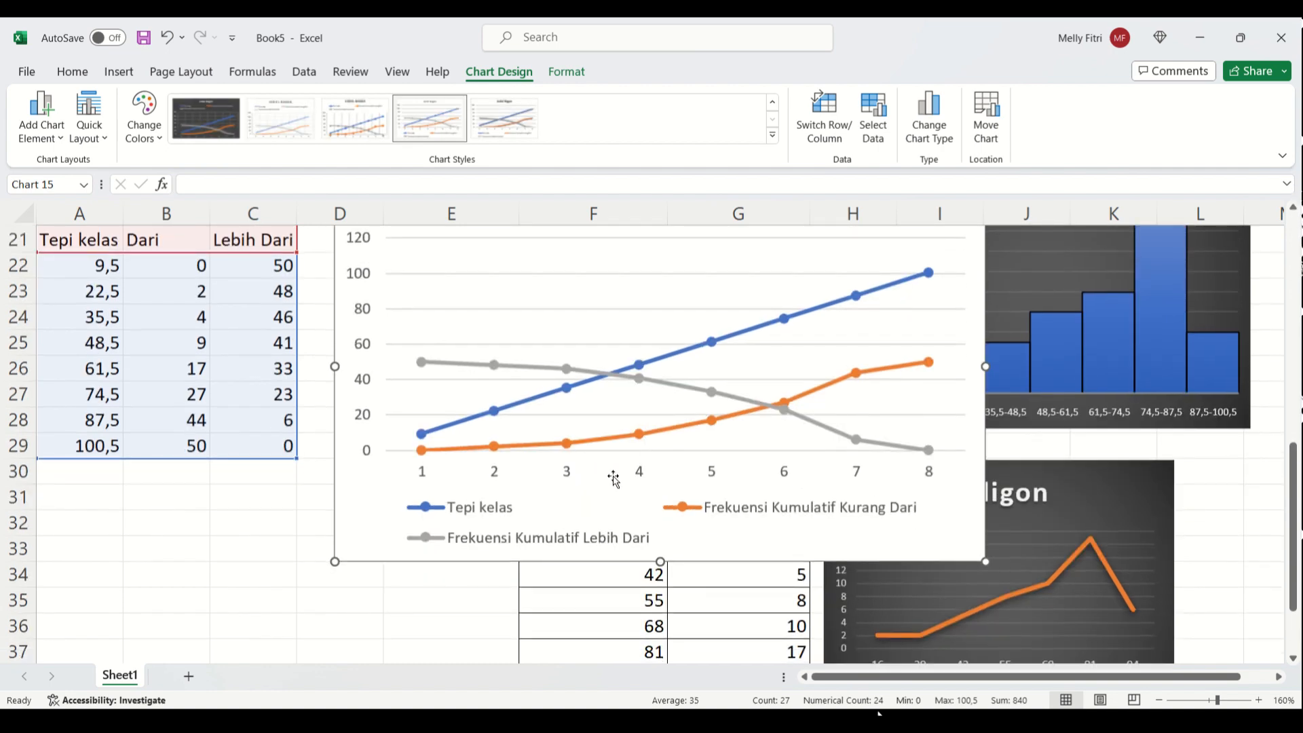
Remove the Tepi kelas series from the line chart's data and use A22:A29 as its horizontal axis labels.
click(883, 127)
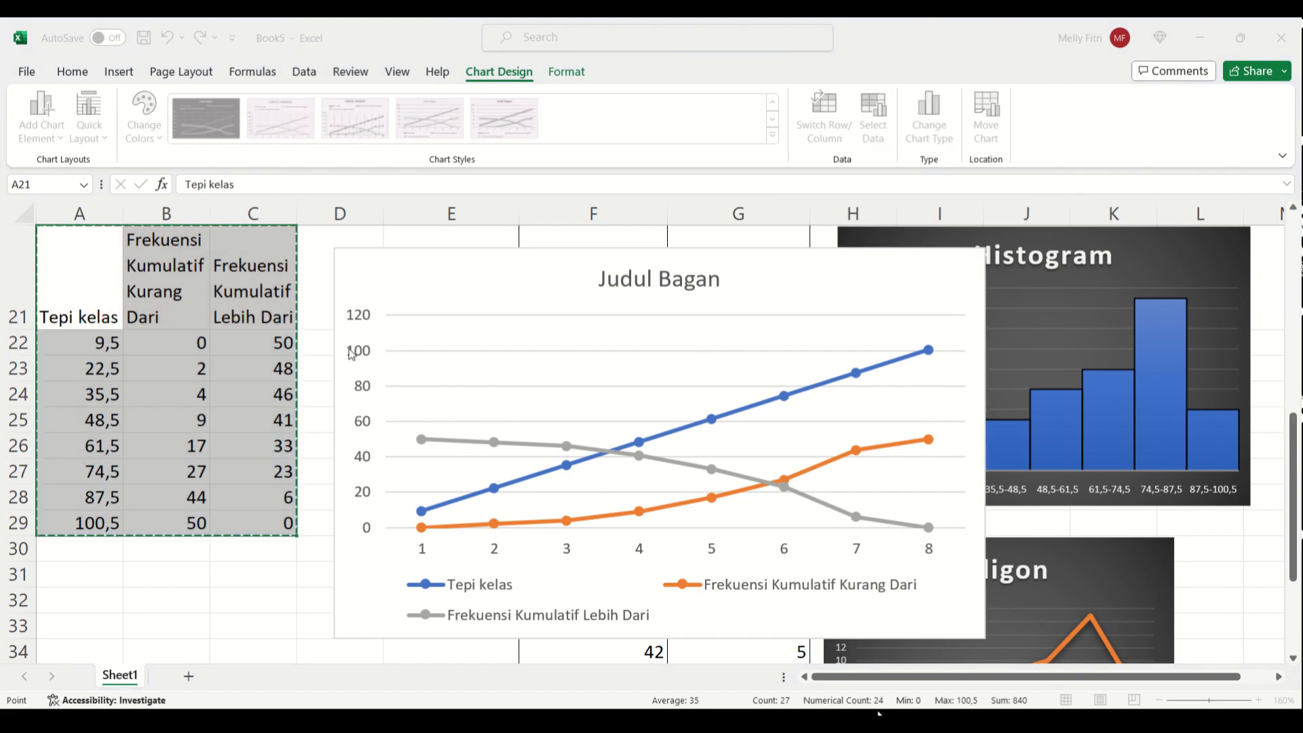
click(853, 439)
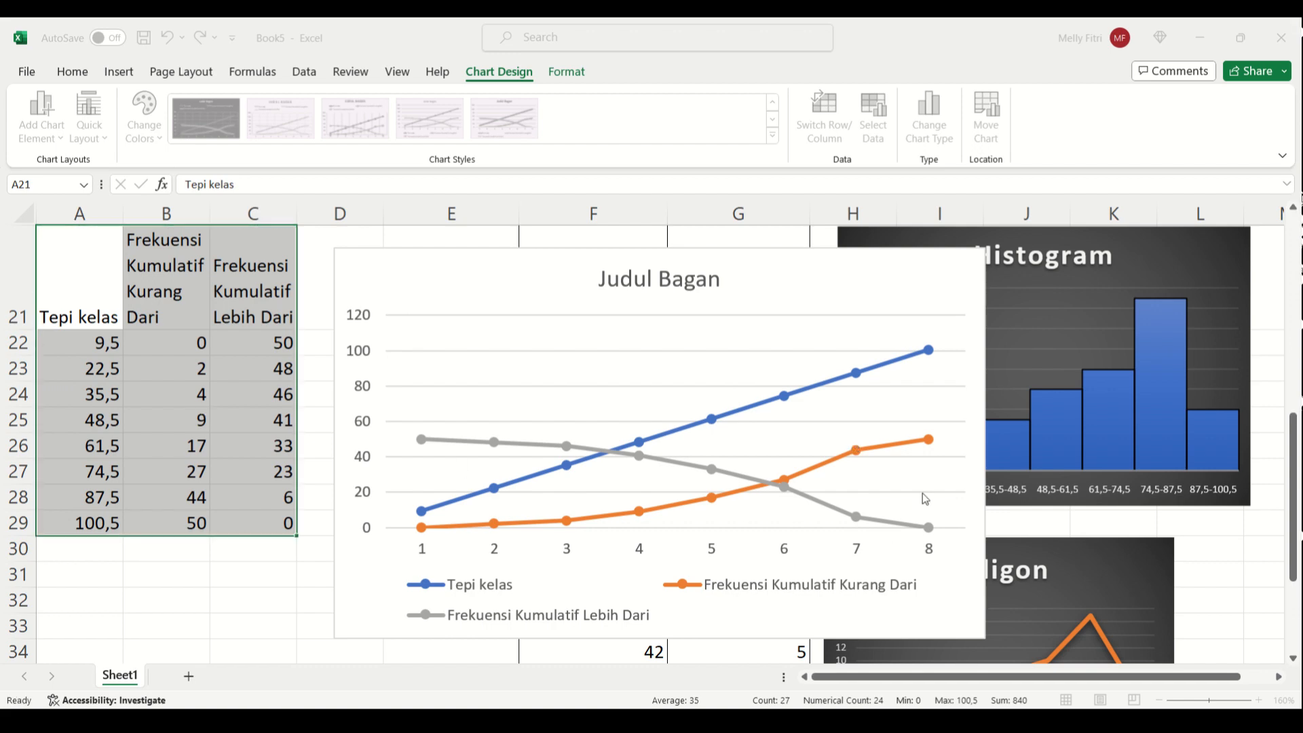
click(946, 416)
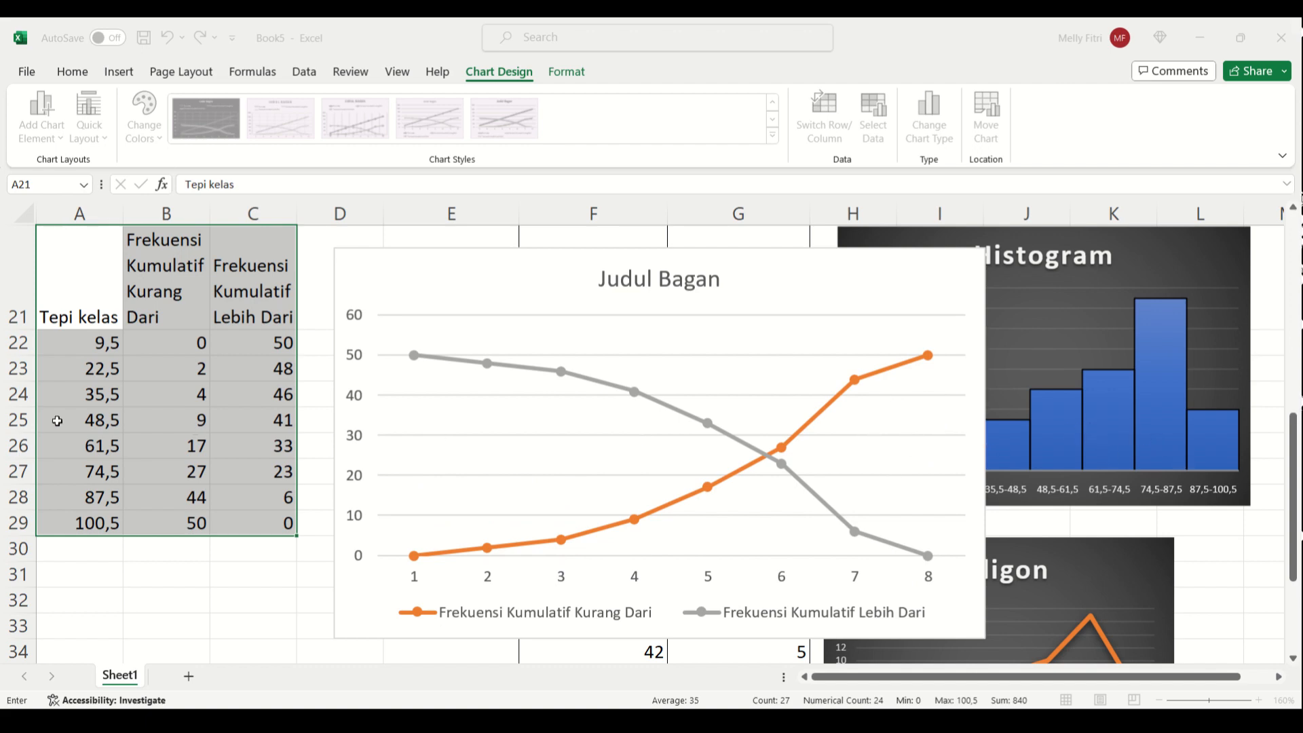
drag(64, 344, 64, 524)
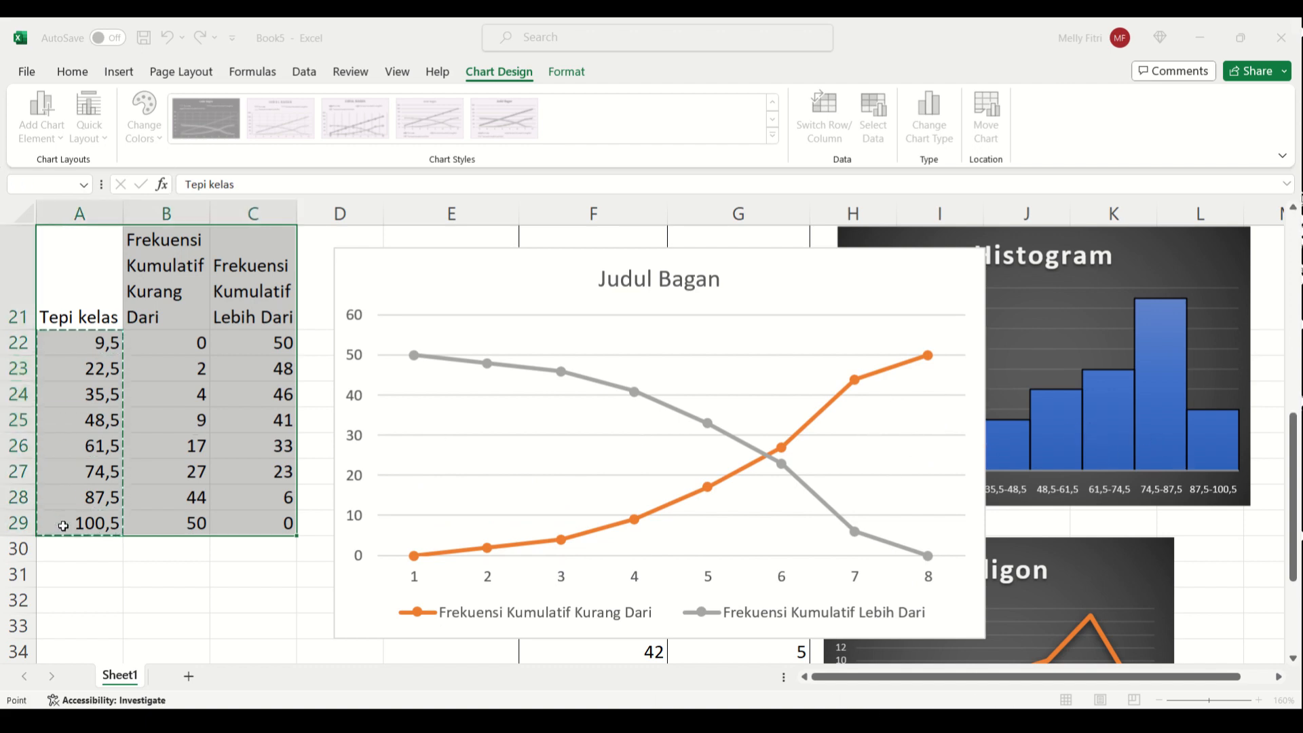
click(1077, 454)
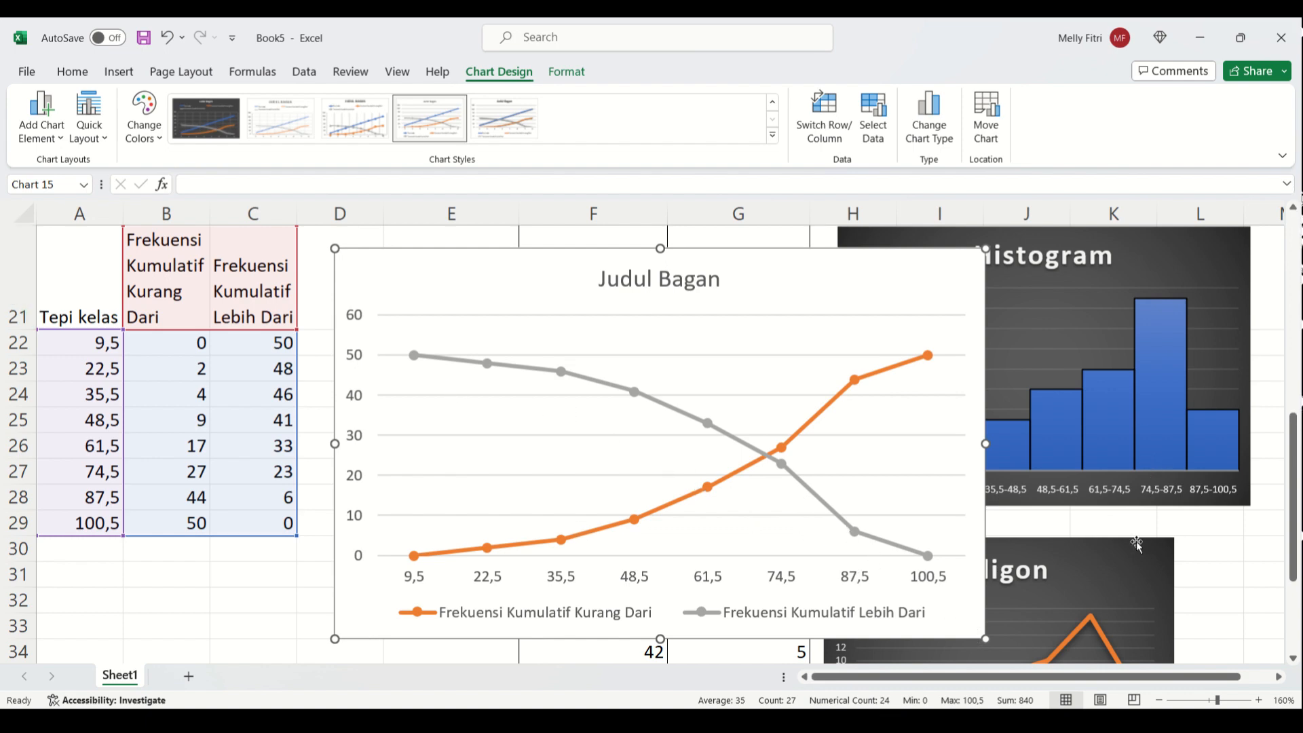
Shrink the cumulative frequency chart to about columns D to G, ending near row 29, and title it Ogif.
drag(986, 638, 770, 522)
double_click(567, 282)
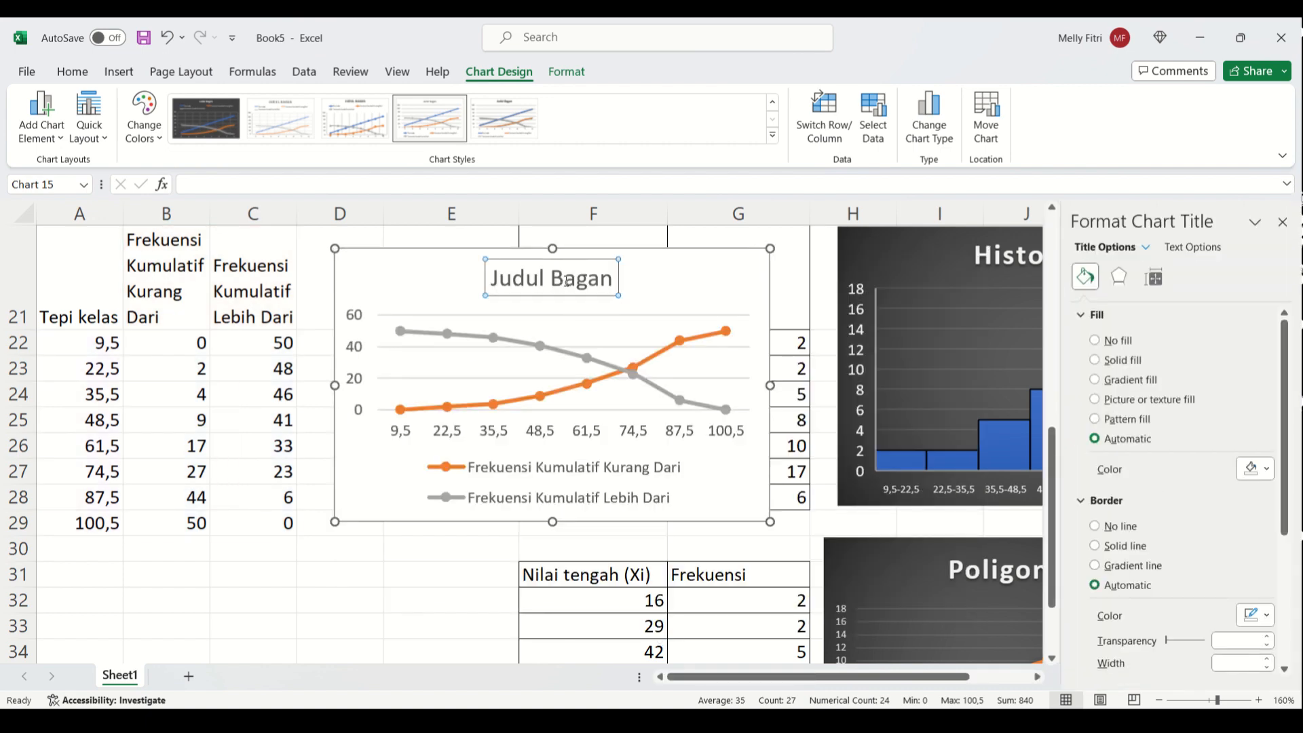
click(565, 281)
key(ctrl+a)
text(Pgif)
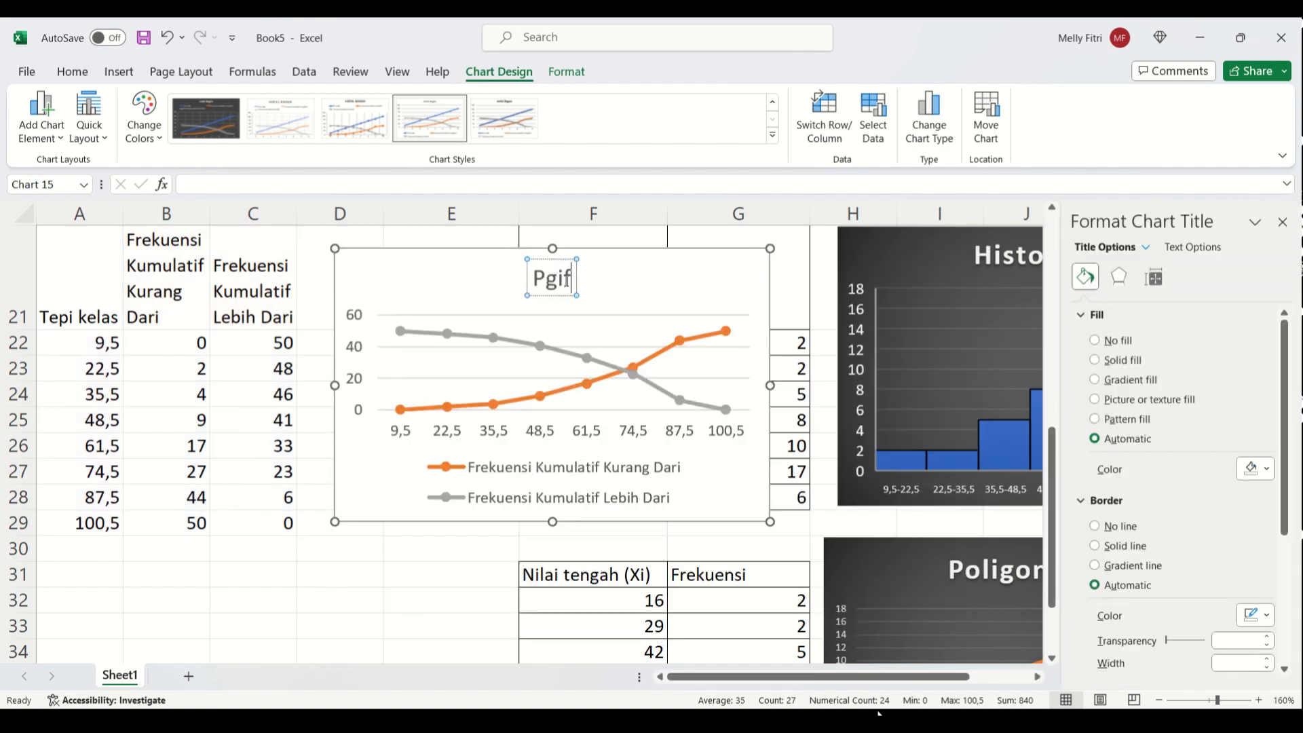
key(BackSpace)
key(BackSpace)
key(BackSpace)
key(BackSpace)
text(O)
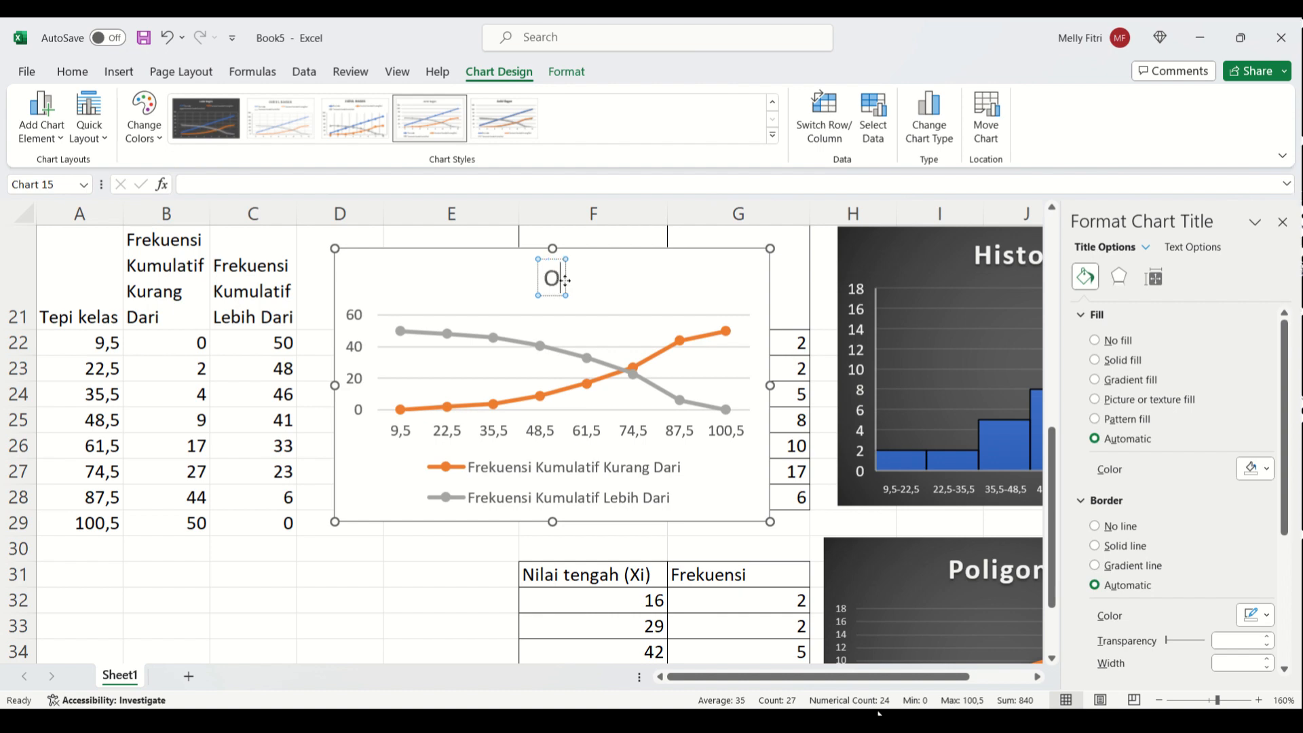
text(gif)
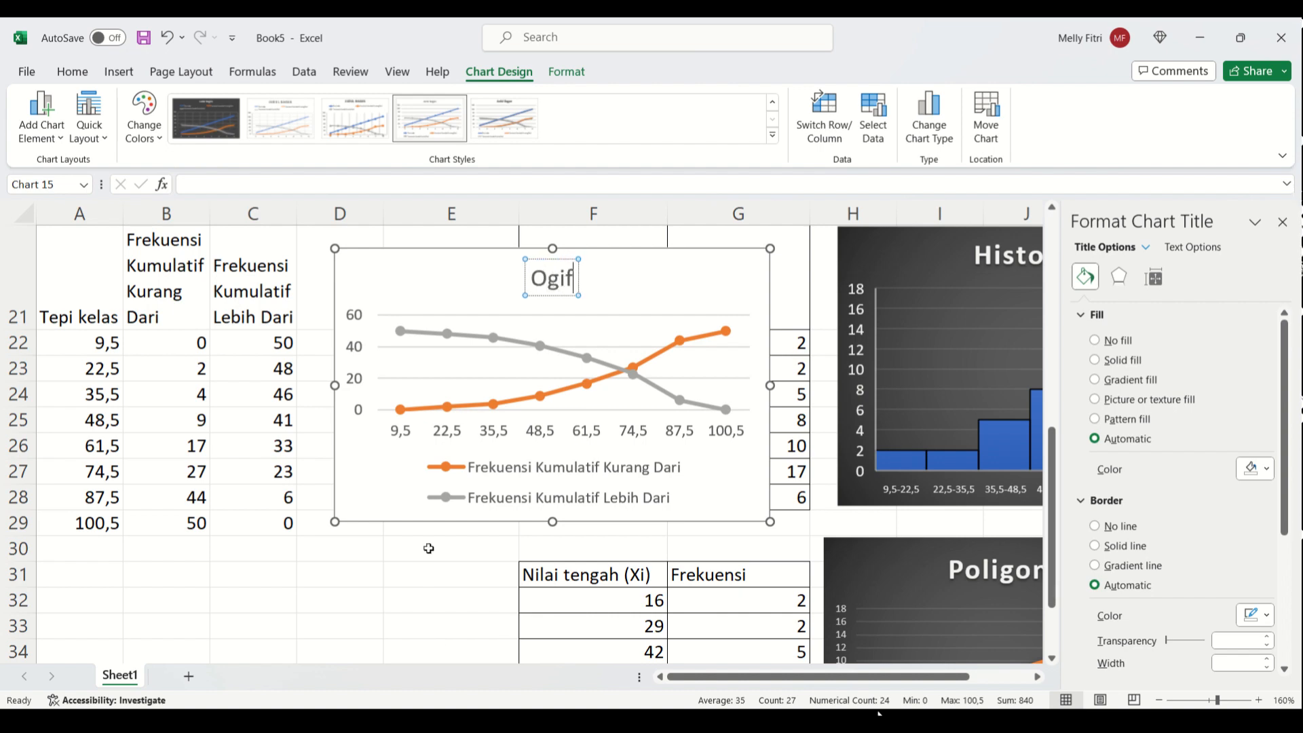
Apply the dark grey chart style without markers to the Ogif chart and close the formatting pane.
click(747, 400)
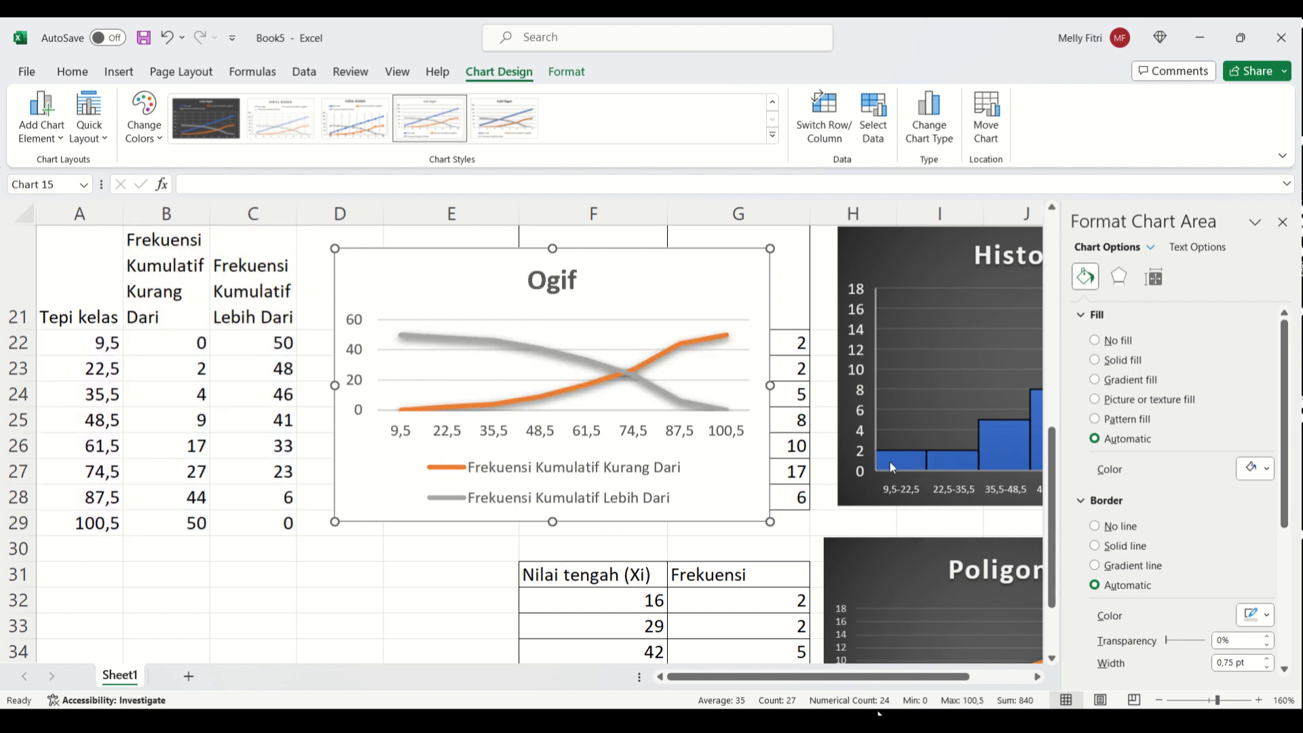
click(397, 573)
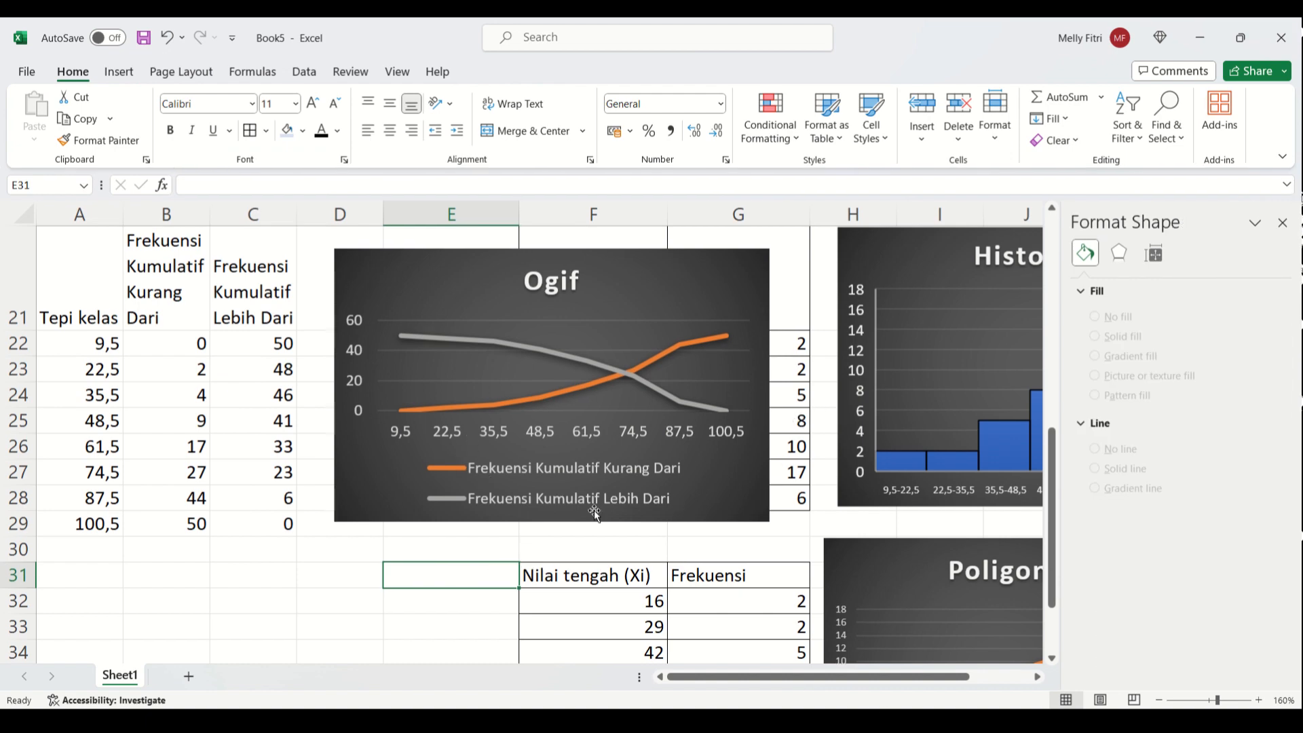
click(1282, 223)
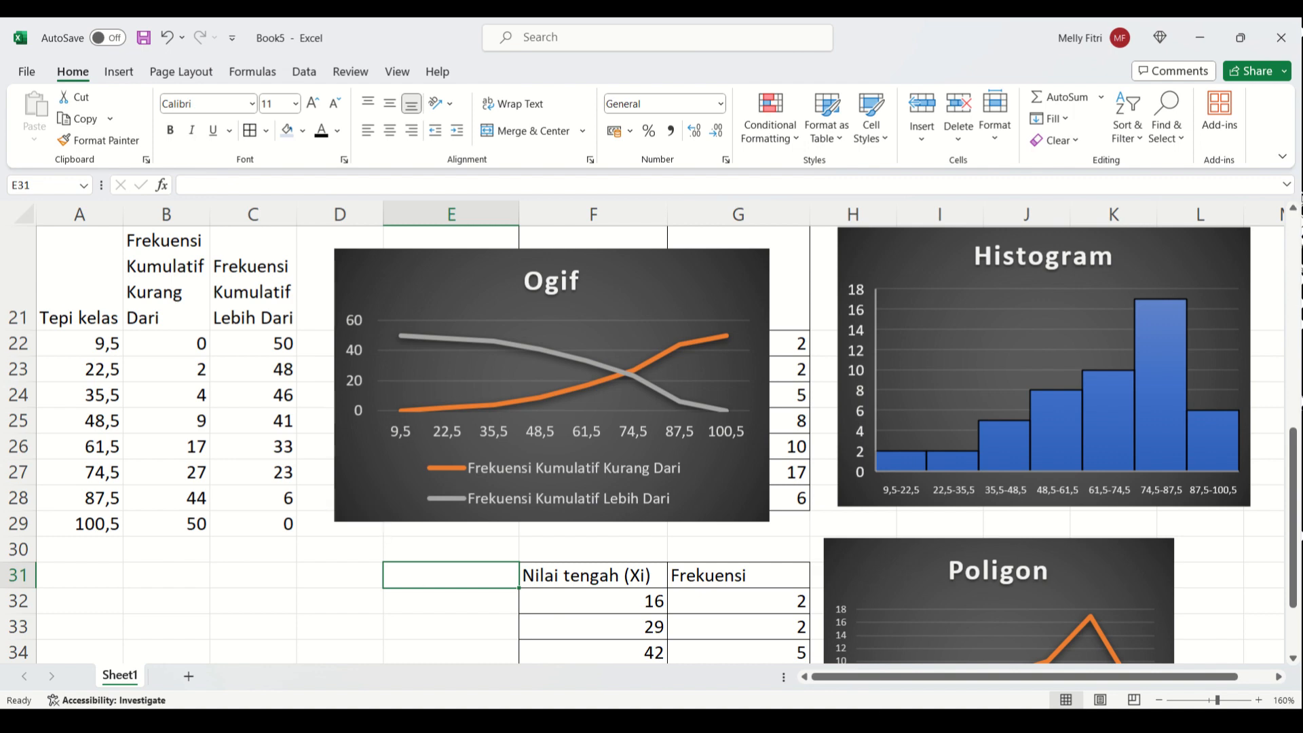
click(835, 713)
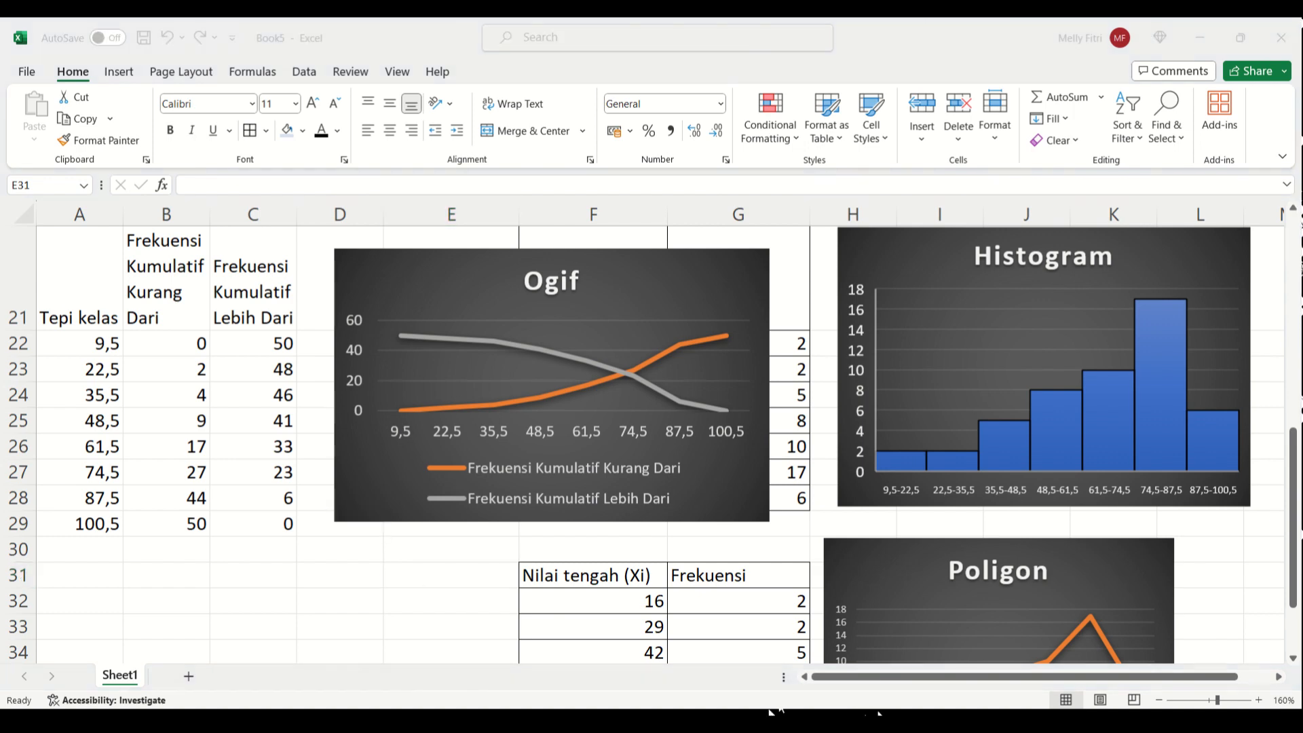